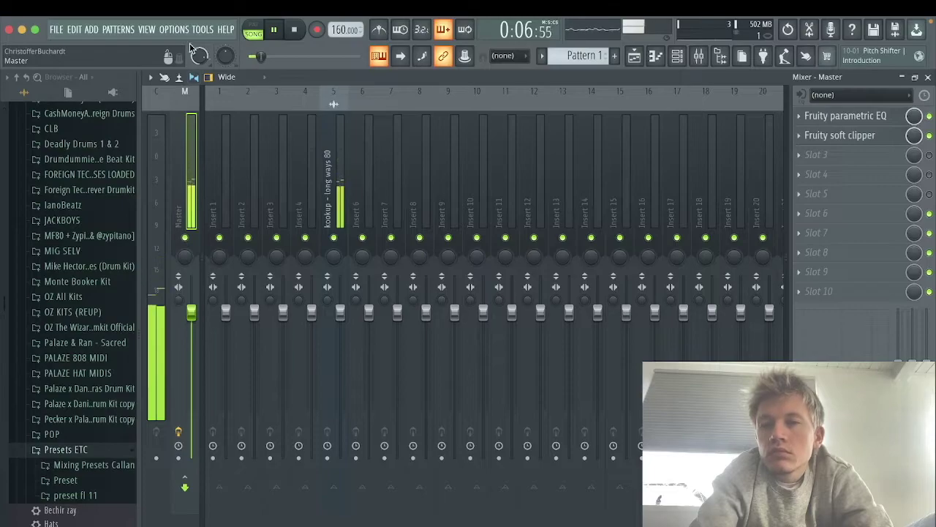
# Step: Open the Cookup folder of the kit library and load the For Loops mixer preset onto insert 5
pyautogui.click(185, 71)
pyautogui.click(675, 60)
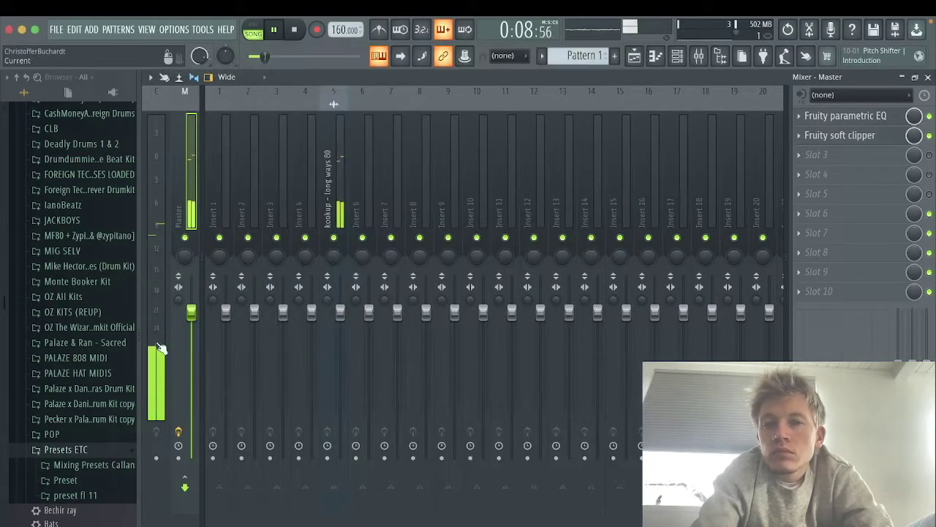
pyautogui.scroll(-6, 45, 468)
pyautogui.scroll(6, 53, 446)
pyautogui.scroll(10, 55, 400)
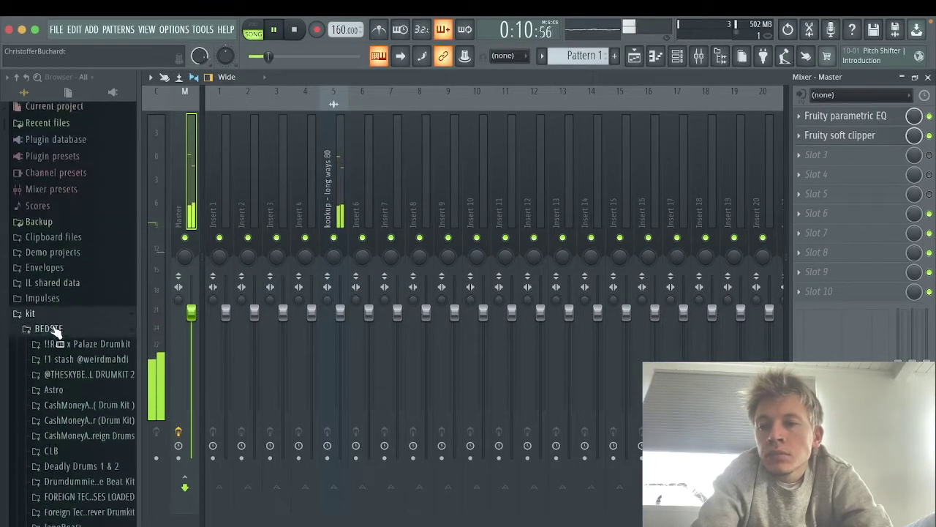
pyautogui.click(44, 328)
pyautogui.click(57, 323)
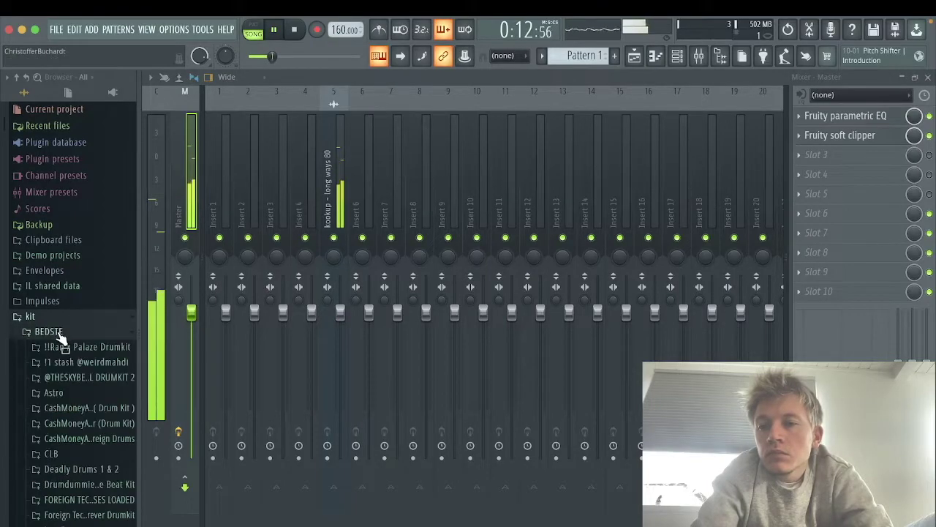
pyautogui.click(58, 347)
pyautogui.moveTo(83, 431); pyautogui.dragTo(328, 190)
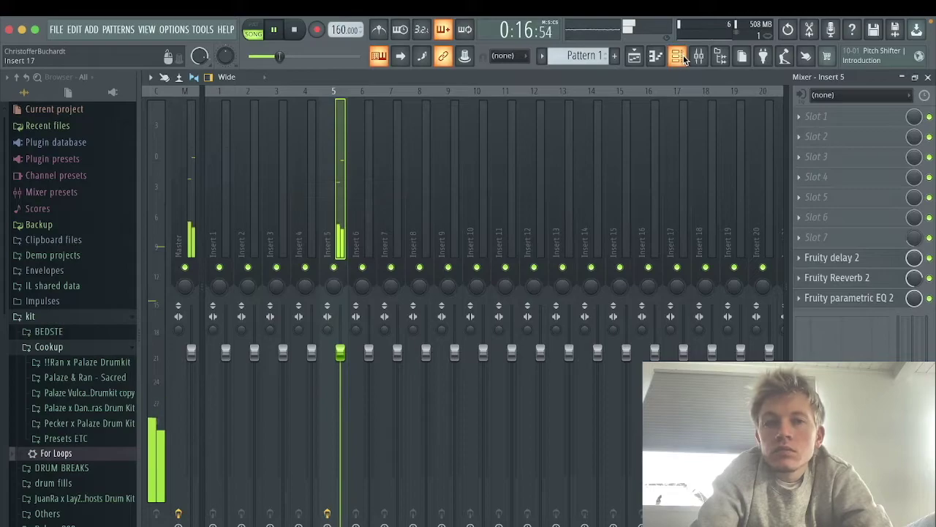
# Step: Create a channel rack filter group named Drums
pyautogui.click(684, 57)
pyautogui.click(247, 76)
pyautogui.click(253, 90)
pyautogui.write('Dr')
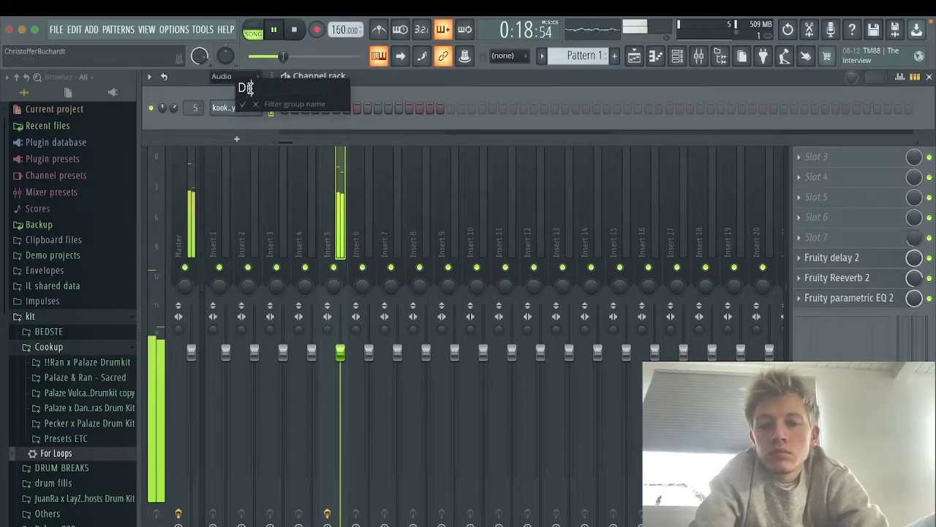
pyautogui.write('ums')
pyautogui.press('Return')
# Step: Add Ozone Imager 2 to slot 3 of mixer insert 5, enable Stereoize and raise the Width
pyautogui.click(818, 170)
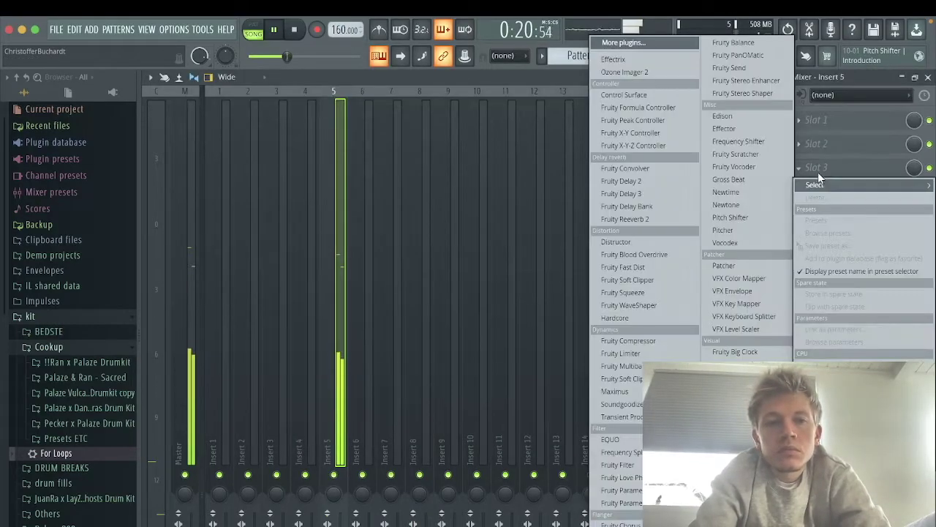
pyautogui.click(635, 71)
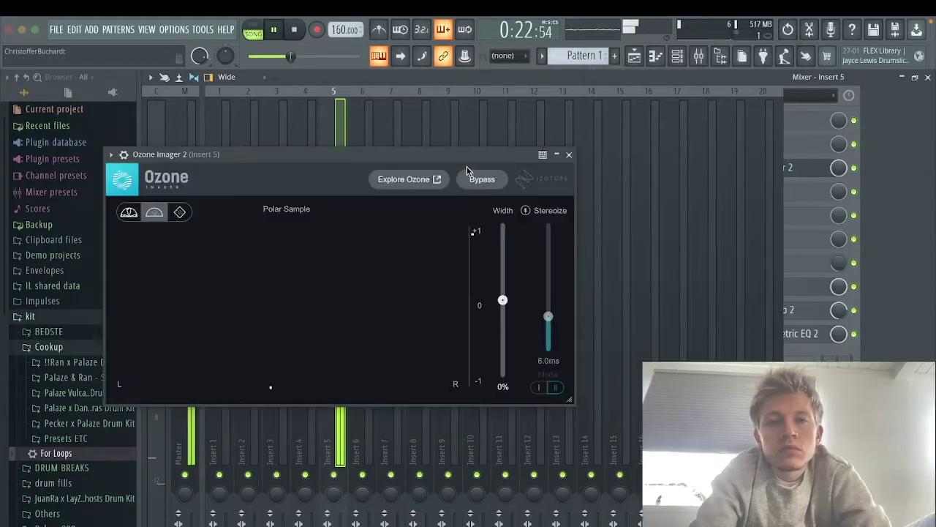
pyautogui.click(525, 210)
pyautogui.moveTo(502, 300); pyautogui.dragTo(503, 266)
pyautogui.click(524, 279)
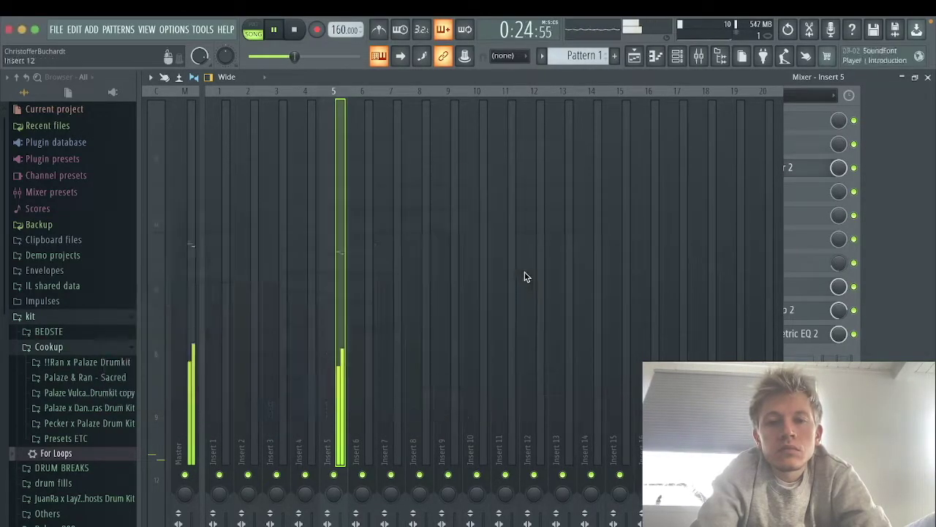
# Step: Fill Track 2 with Pattern 1 clips from bar 1 to the end of the audio loop and select the whole arrangement
pyautogui.press('F5')
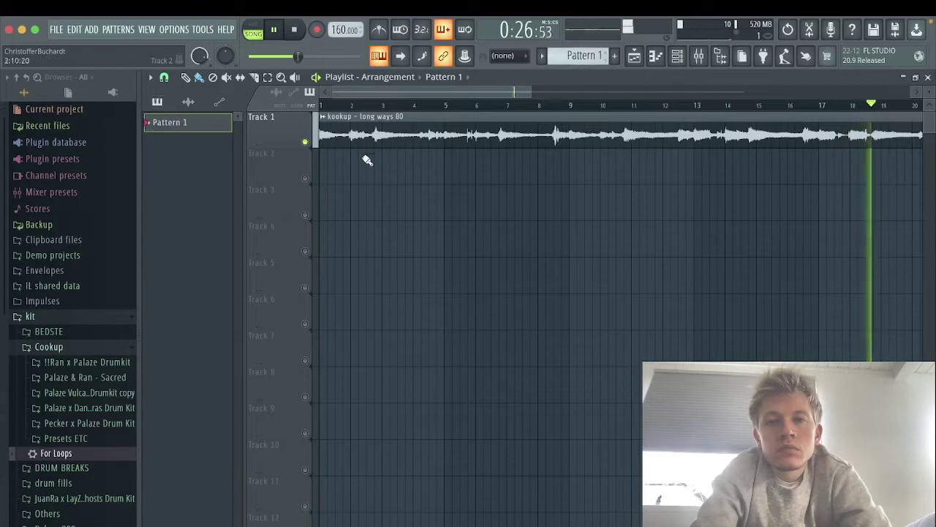
pyautogui.click(329, 174)
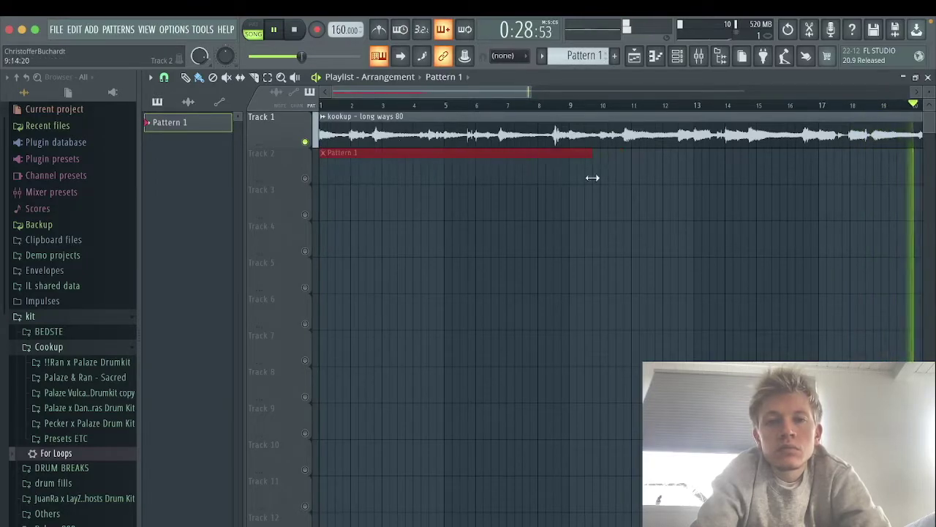
pyautogui.moveTo(529, 92); pyautogui.dragTo(793, 92)
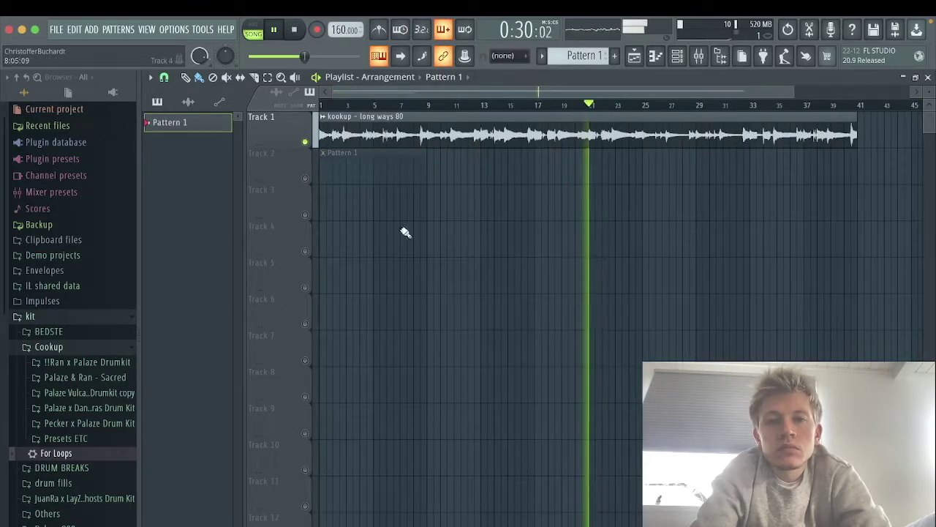
pyautogui.click(306, 178)
pyautogui.moveTo(433, 174); pyautogui.dragTo(753, 180)
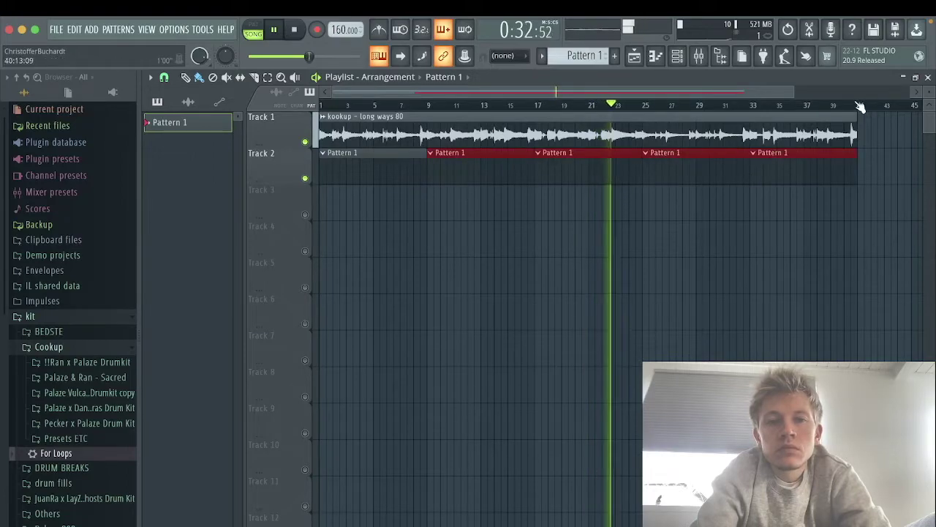
pyautogui.hotkey('ctrl', 'a')
pyautogui.click(678, 57)
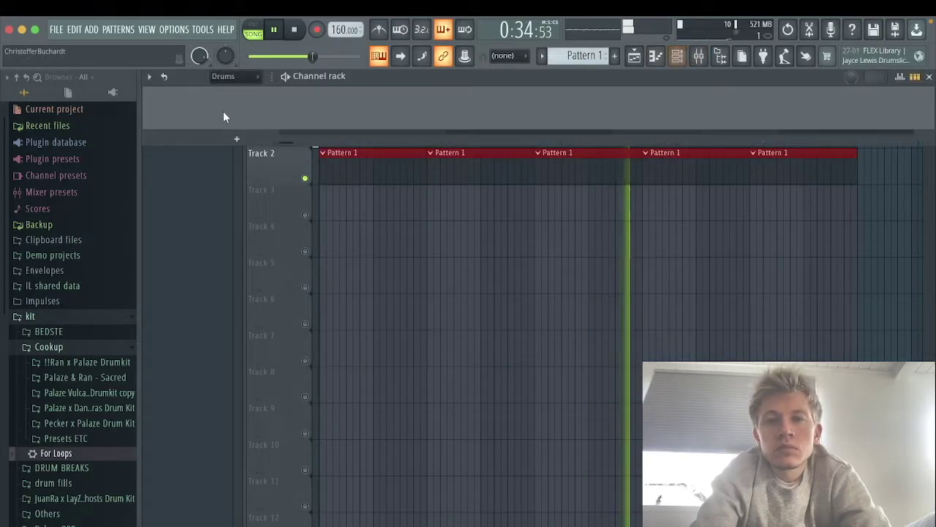
# Step: Save the project as kookup1 in a new folder named feb 21 inside the feb folder
pyautogui.press('super+s')
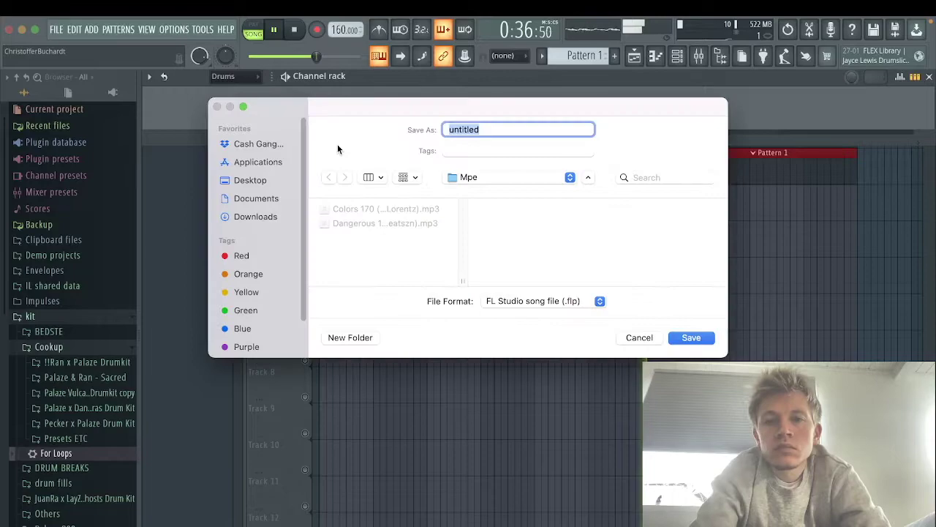
pyautogui.click(464, 178)
pyautogui.click(466, 194)
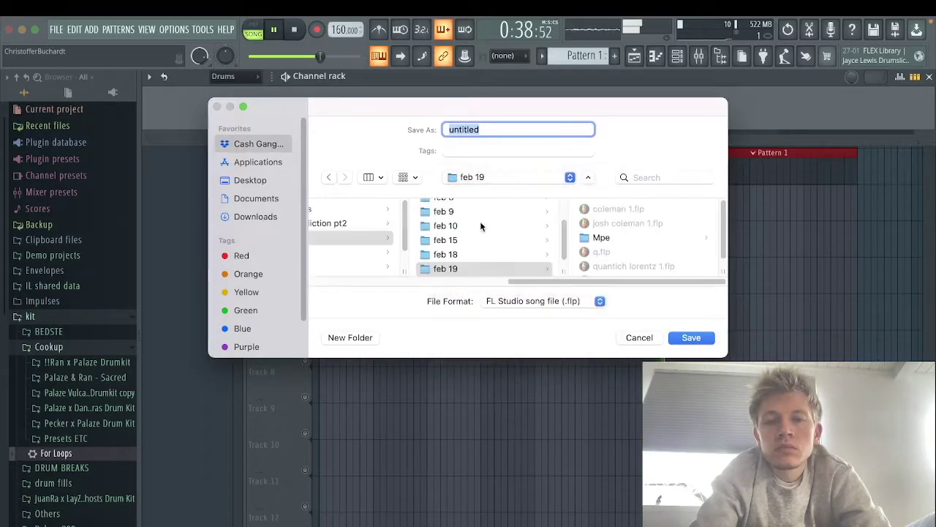
pyautogui.click(366, 238)
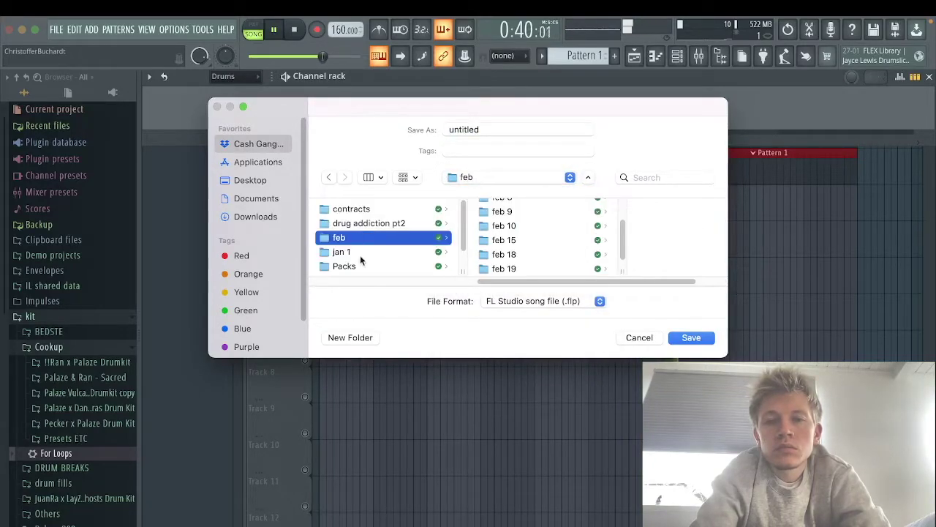
pyautogui.click(344, 337)
pyautogui.write('feb 21')
pyautogui.press('Return')
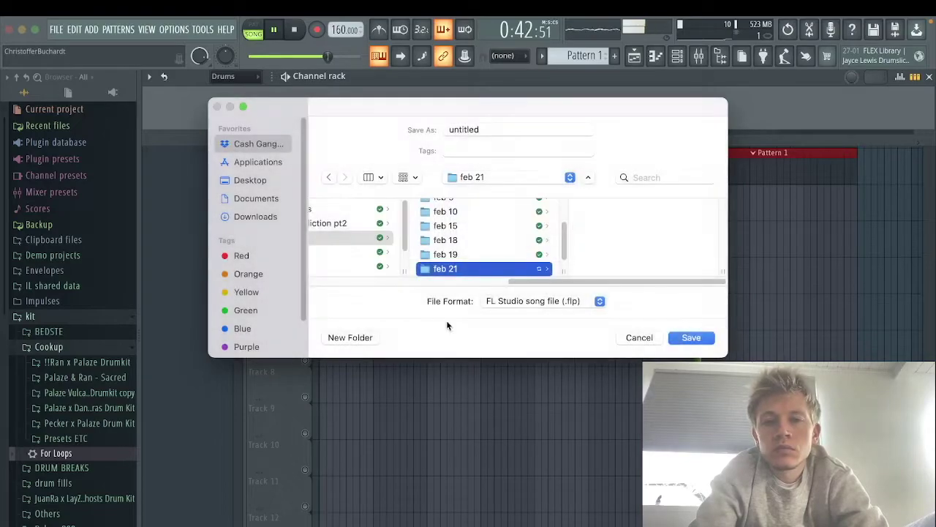
pyautogui.write('kookup1')
pyautogui.press('Return')
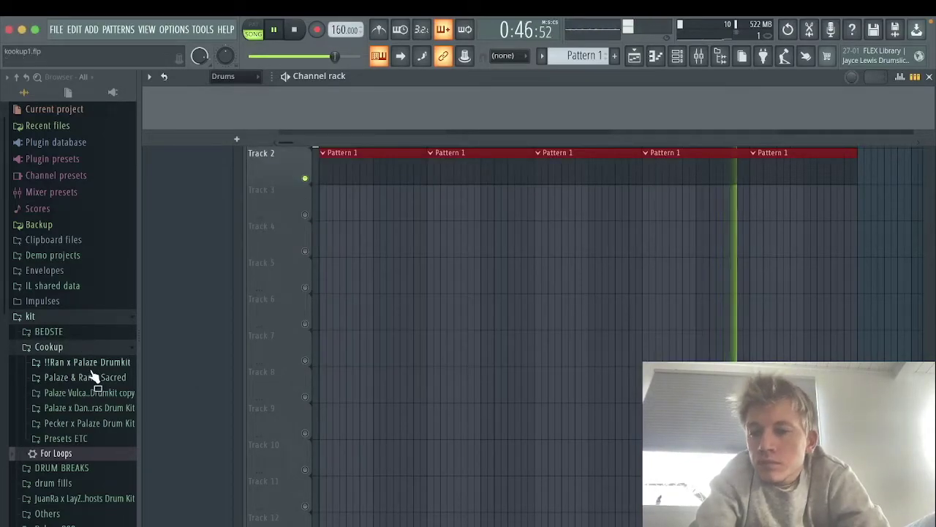
# Step: Load the Goat Clap sample from the claps folder of the Palaze x Da..ras Drum Kit as a new Drums channel
pyautogui.click(94, 409)
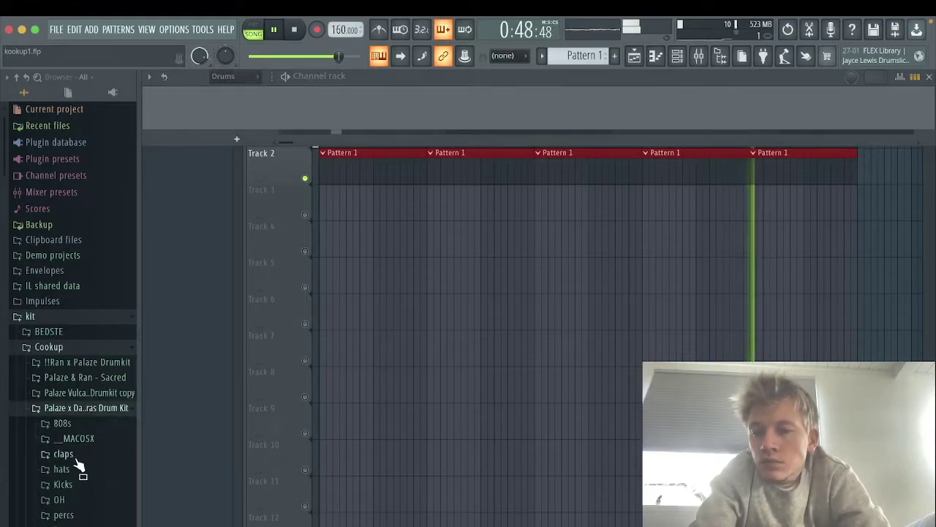
pyautogui.click(77, 457)
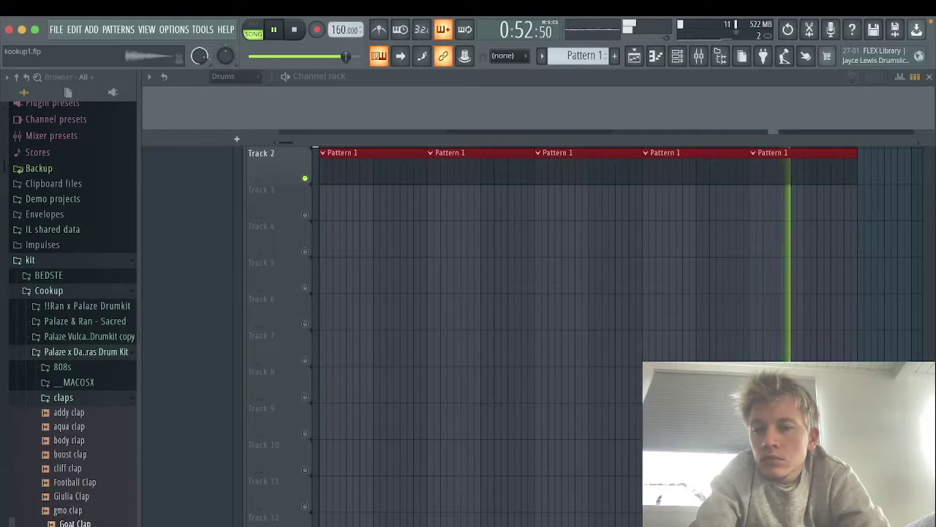
pyautogui.moveTo(200, 177); pyautogui.dragTo(185, 121)
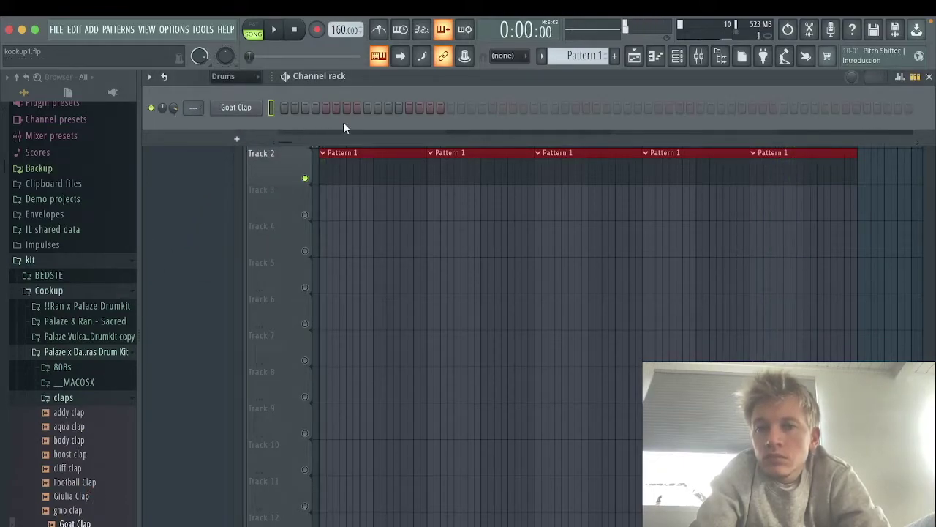
# Step: Place Goat Clap hits on steps 9, 25, 41 and 57, and repeat them across bars 5 to 8 in the piano roll
pyautogui.click(533, 107)
pyautogui.click(701, 108)
pyautogui.click(867, 108)
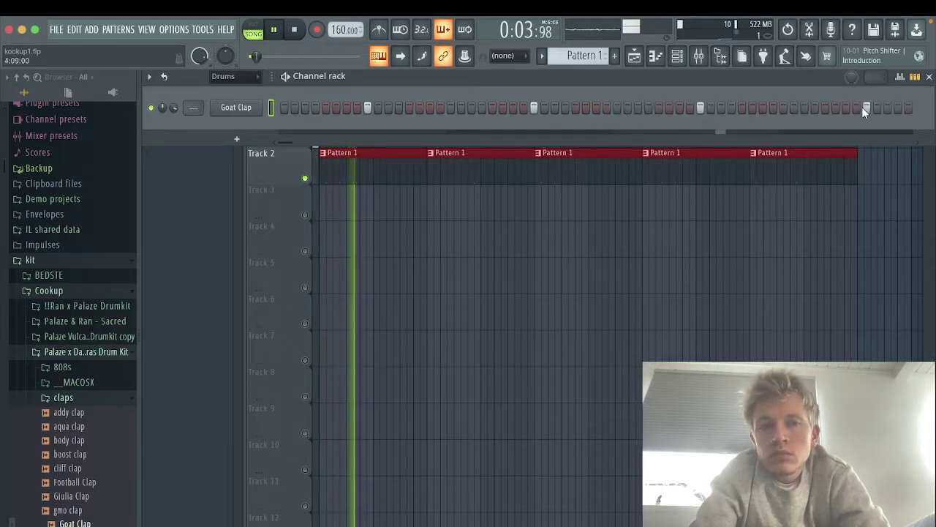
pyautogui.rightClick(231, 107)
pyautogui.click(311, 107)
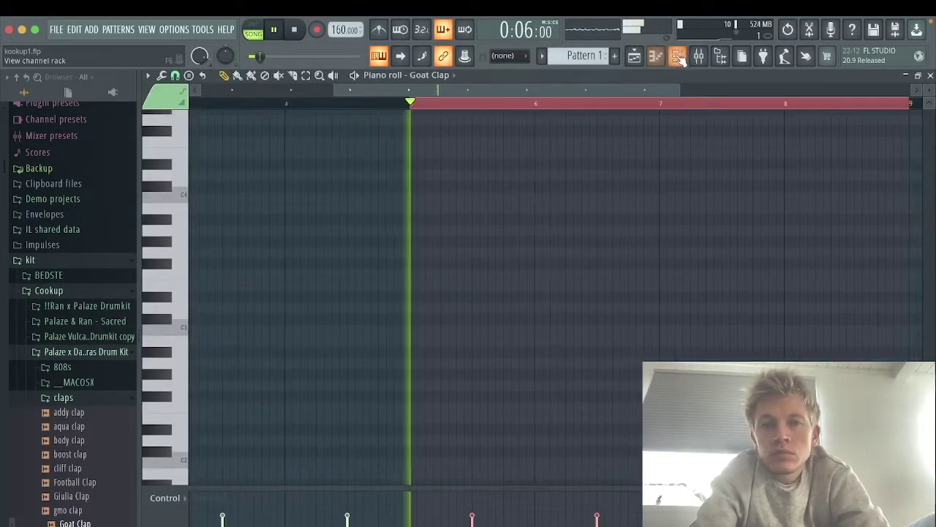
# Step: Route the Goat Clap to mixer track 6 and adjust its panning, stereo separation and fader level
pyautogui.click(678, 57)
pyautogui.click(659, 57)
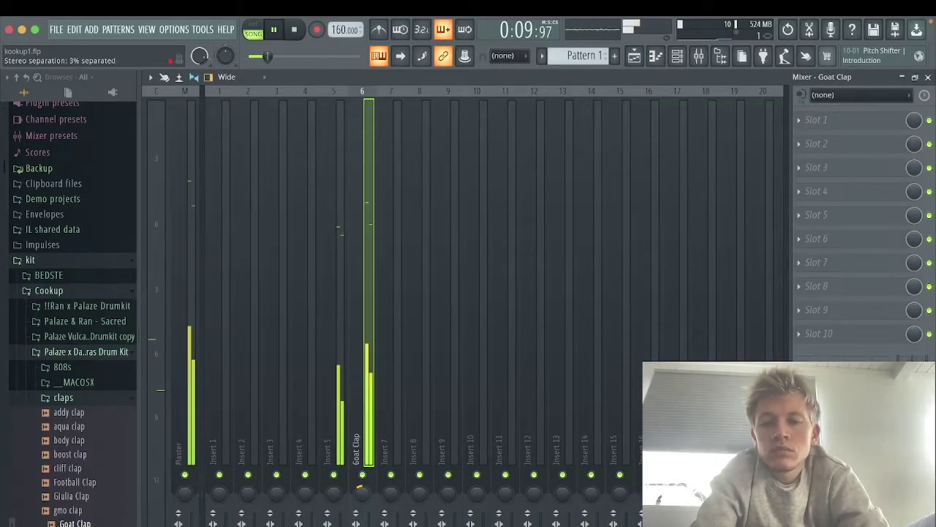
pyautogui.click(915, 78)
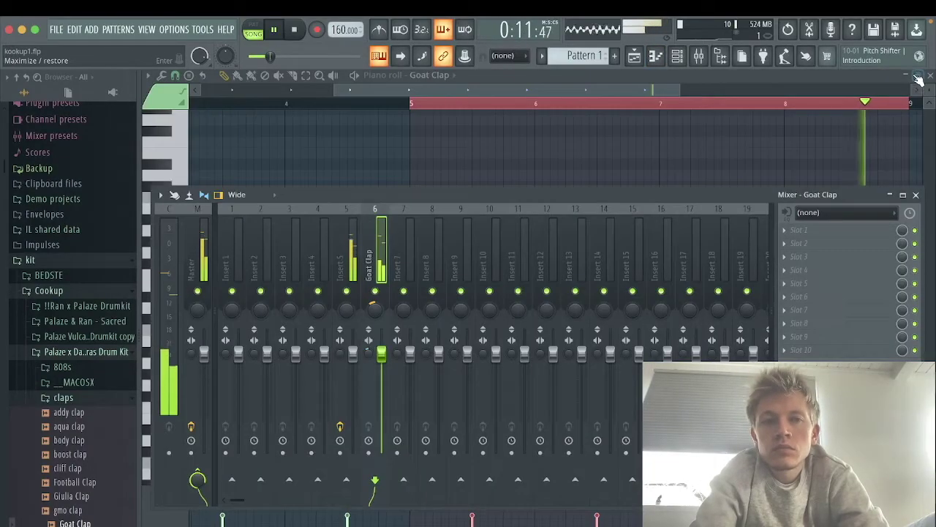
pyautogui.click(902, 196)
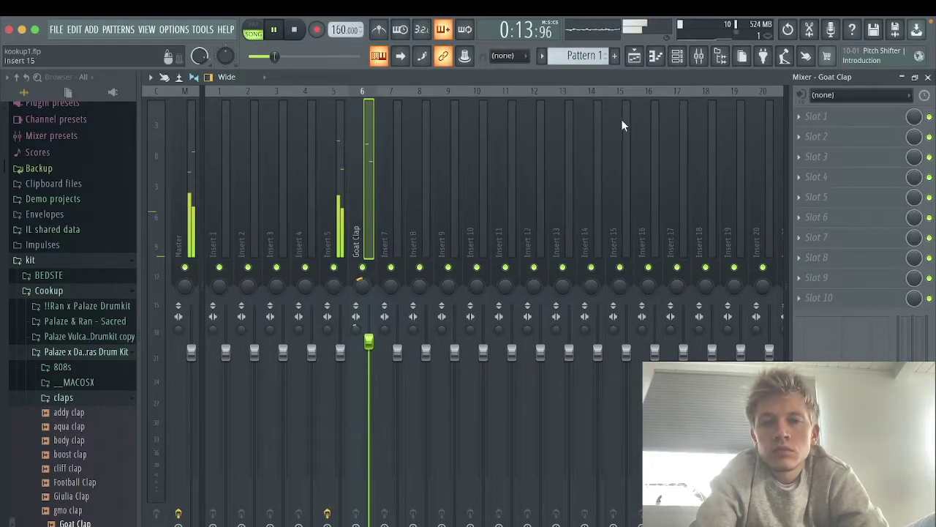
# Step: Load the Coconut 808 sample from the 808s folder as a Drums channel and route it to mixer track 7
pyautogui.click(678, 57)
pyautogui.scroll(1, 99, 425)
pyautogui.click(72, 404)
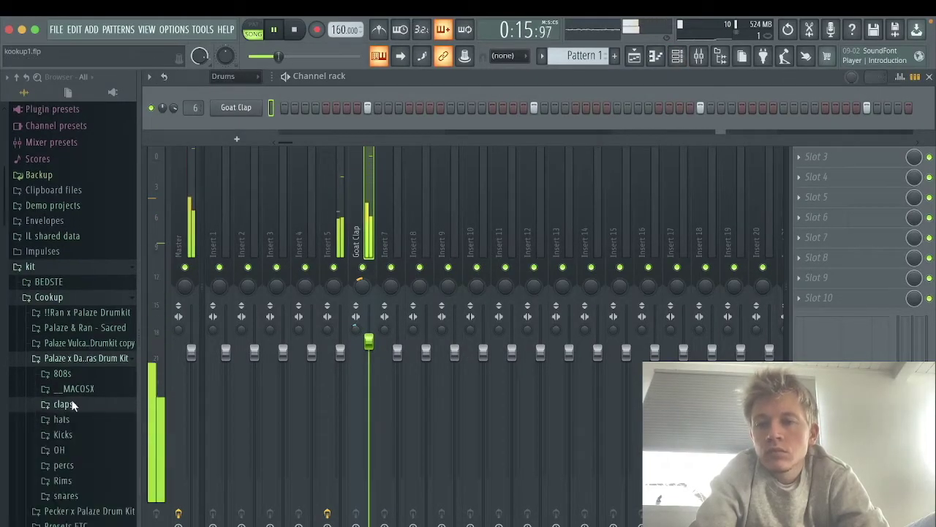
pyautogui.click(62, 373)
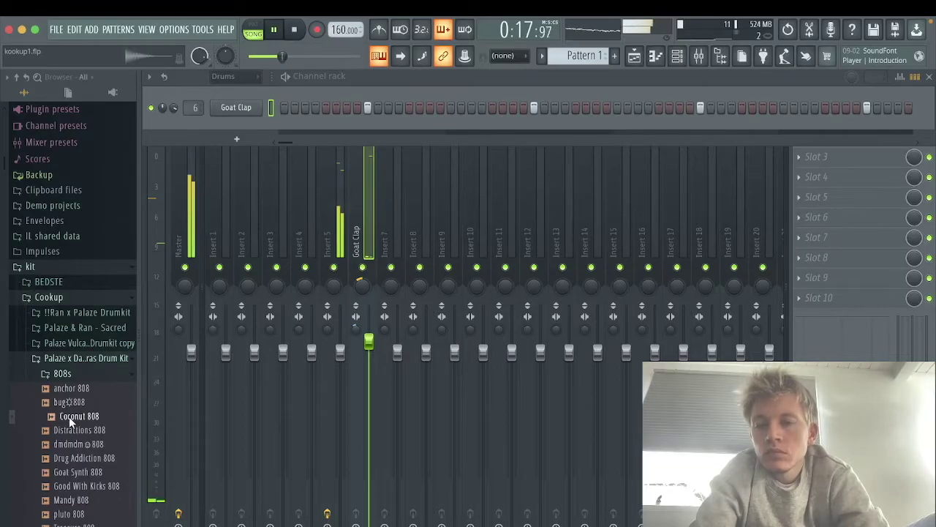
pyautogui.hotkey('ctrl', 'Left')
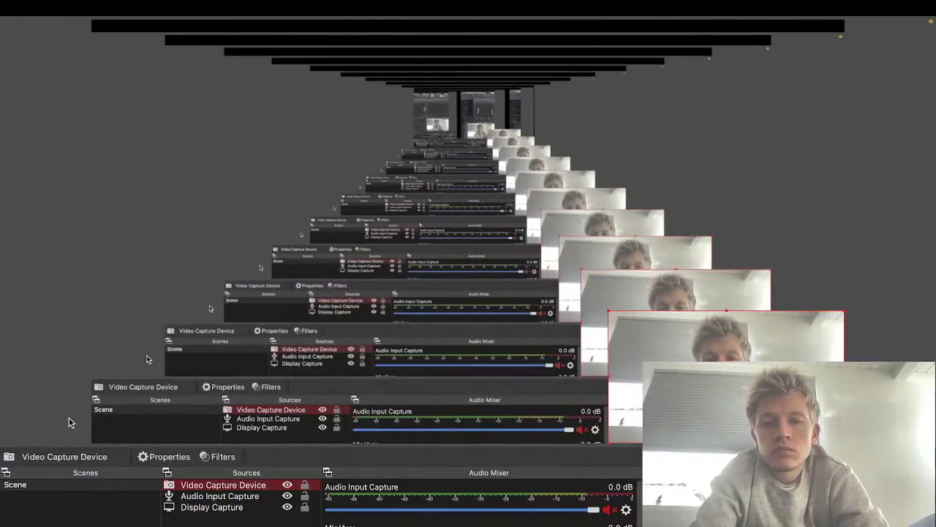
pyautogui.hotkey('ctrl', 'Right')
pyautogui.moveTo(69, 421); pyautogui.dragTo(226, 132)
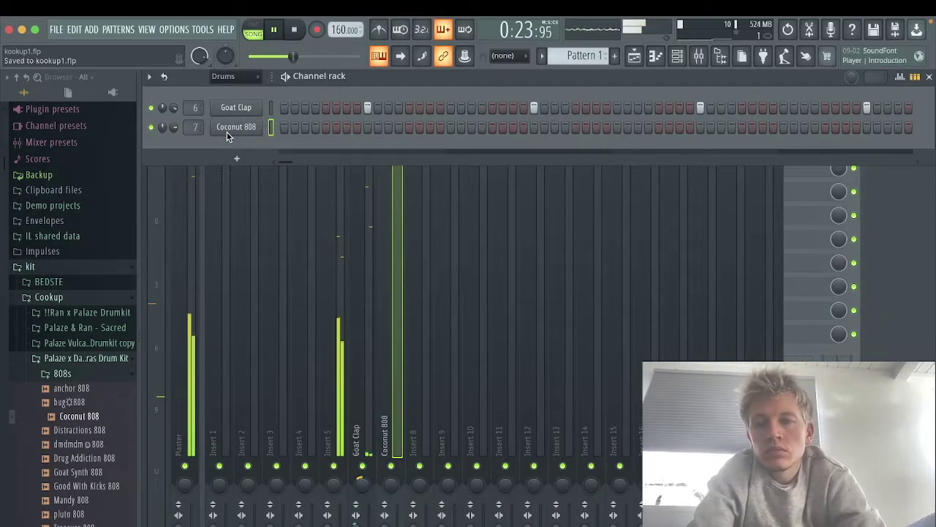
# Step: Set the Coconut 808 sampler to cut group 1 by 1 and enable its volume envelope with an adjusted decay
pyautogui.click(226, 128)
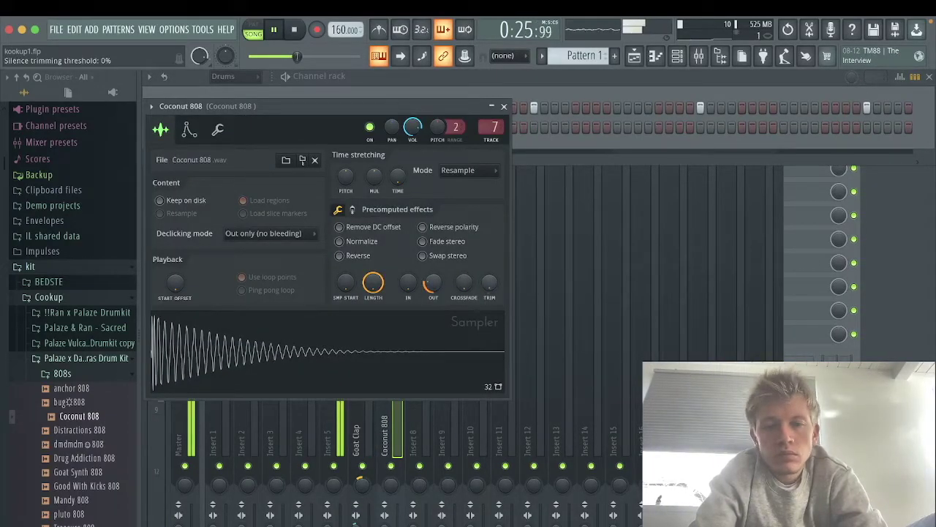
pyautogui.moveTo(489, 282); pyautogui.dragTo(488, 283)
pyautogui.click(218, 129)
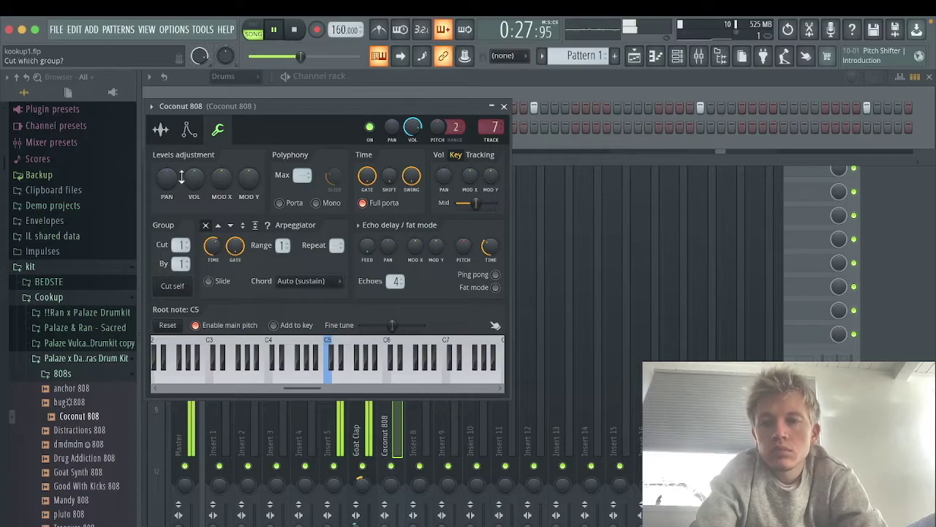
pyautogui.click(189, 130)
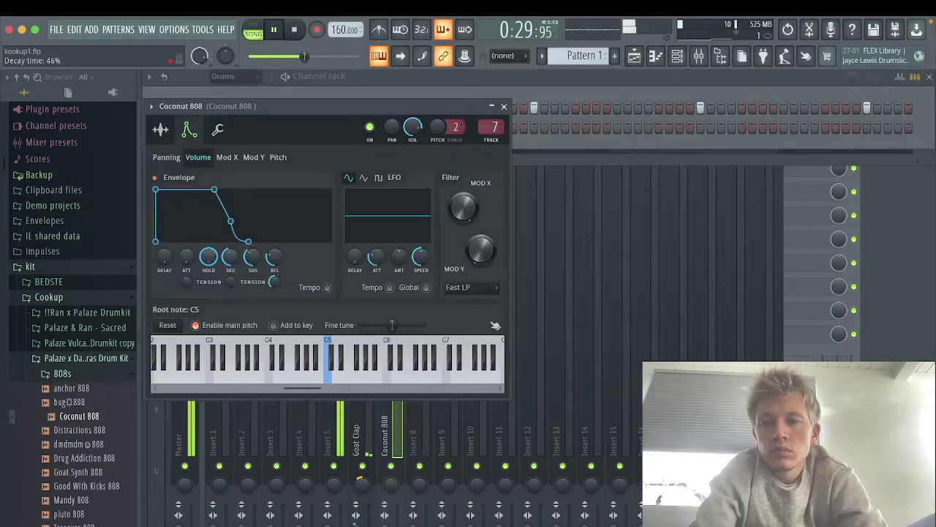
pyautogui.press('Escape')
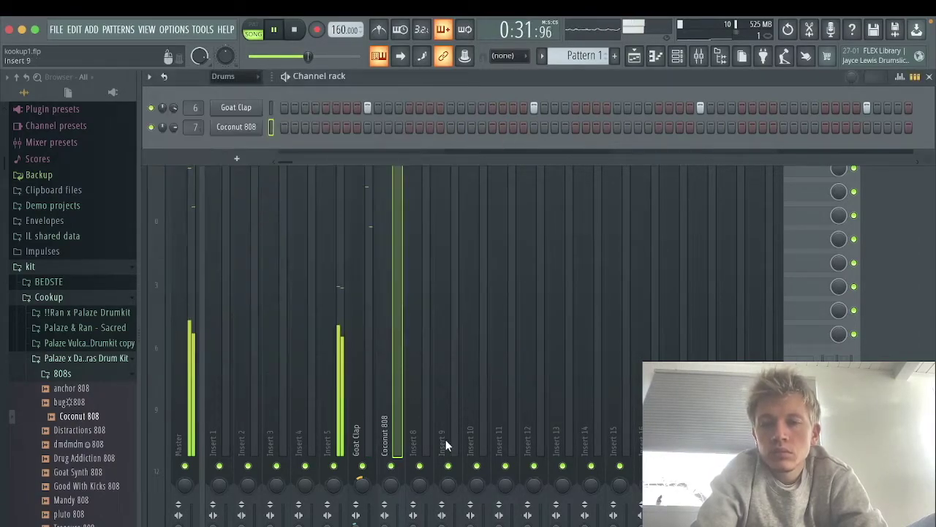
pyautogui.click(377, 410)
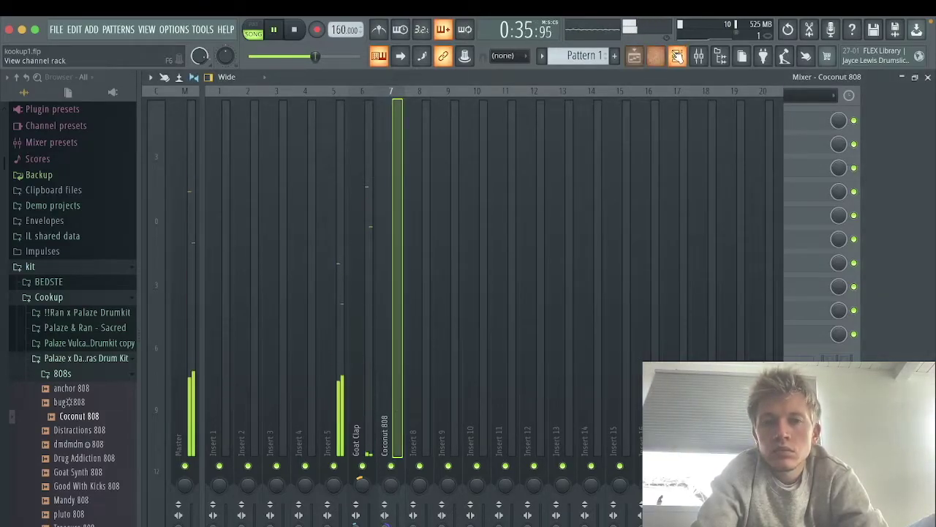
# Step: Load the Hi Hat [ Slime ] sample from the Sacred kit's Hi Hats folder as a channel and fill it every 2 steps
pyautogui.click(678, 55)
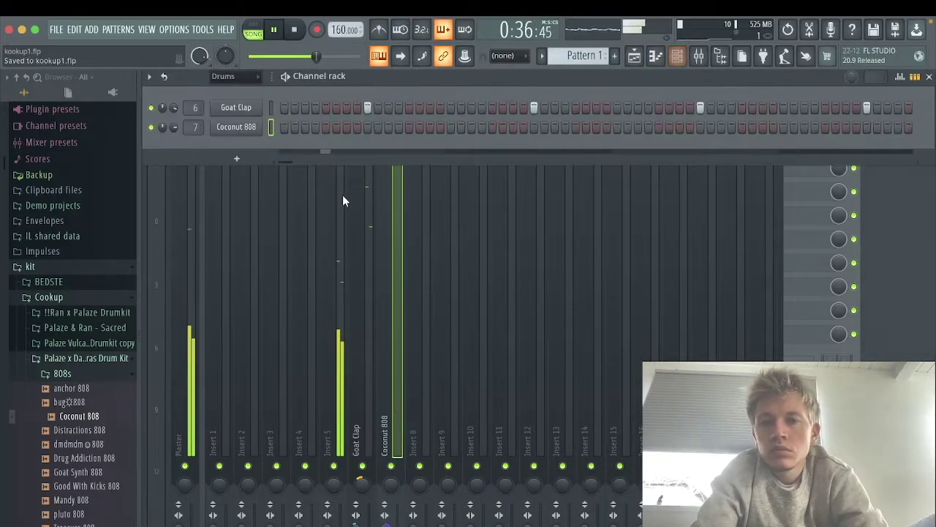
pyautogui.click(86, 328)
pyautogui.click(51, 404)
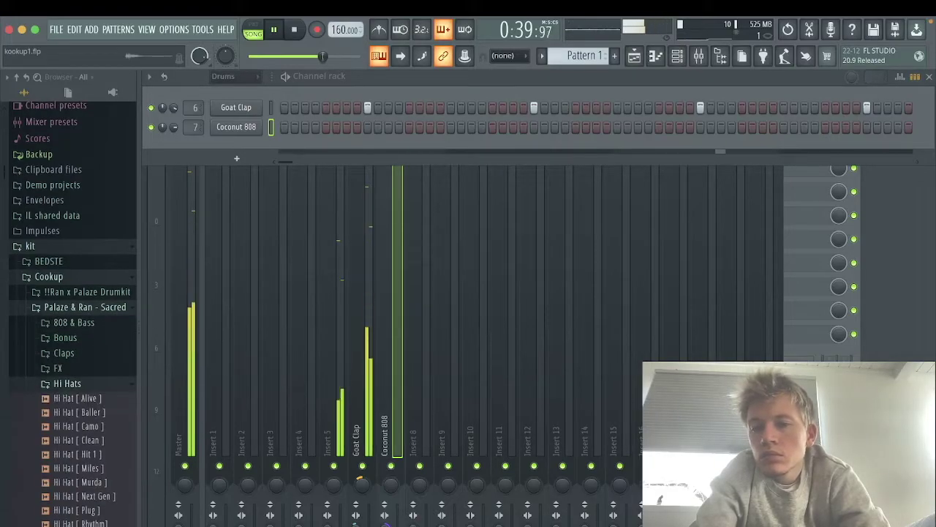
pyautogui.moveTo(80, 523); pyautogui.dragTo(242, 146)
pyautogui.rightClick(241, 147)
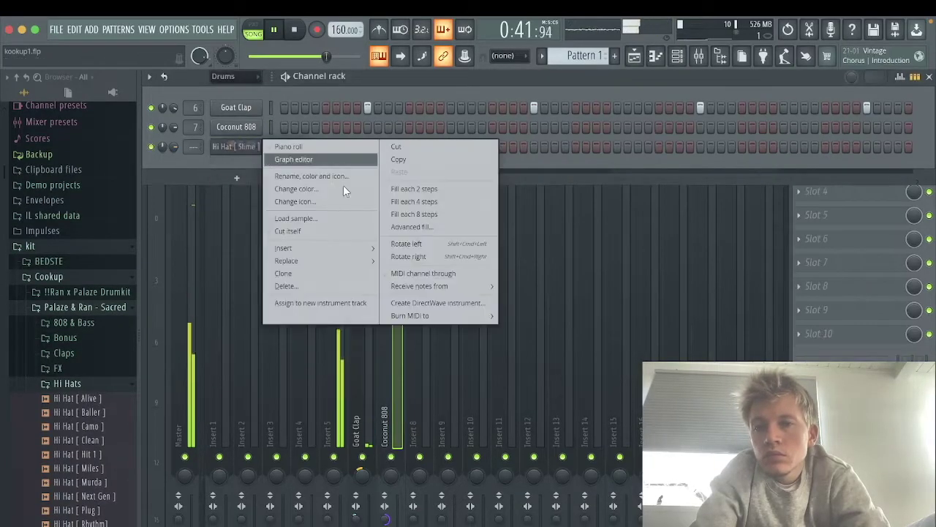
pyautogui.click(414, 187)
# Step: Set the hi-hat sample's fade out to 21% and trim threshold to 100%, and route it to mixer track 8 with offset panning
pyautogui.click(247, 147)
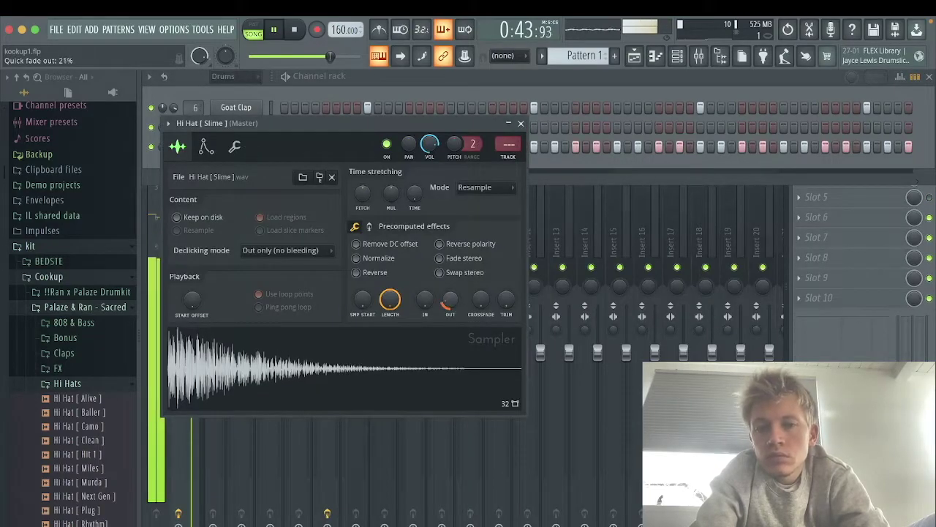
pyautogui.moveTo(501, 300); pyautogui.dragTo(495, 295)
pyautogui.press('Escape')
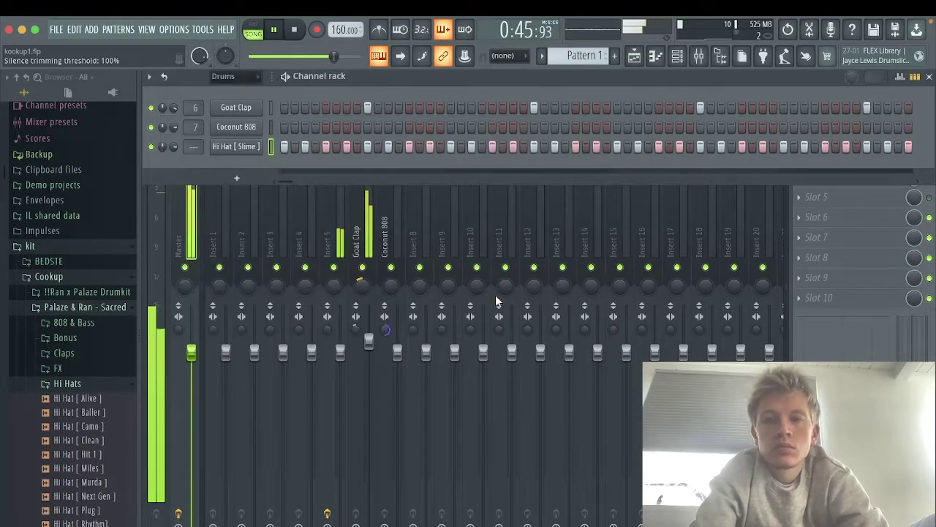
pyautogui.press('super+l')
pyautogui.moveTo(419, 285); pyautogui.dragTo(419, 294)
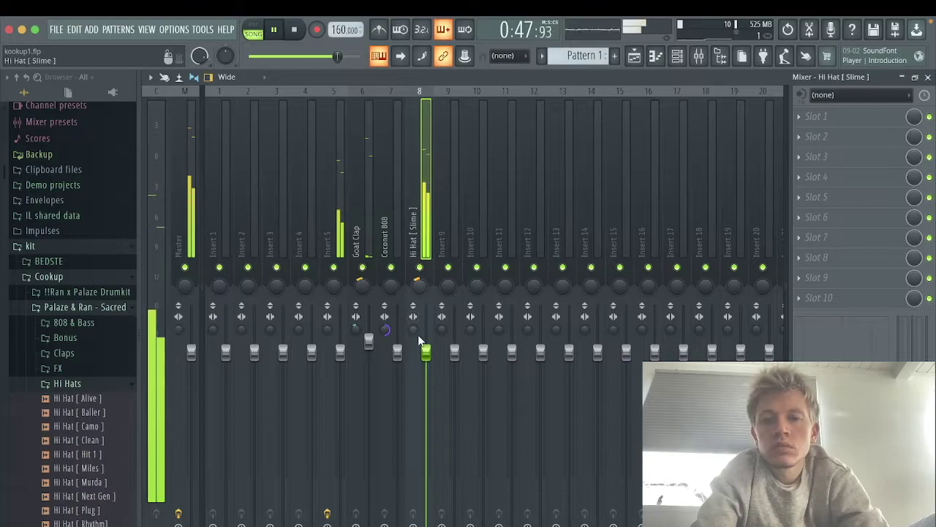
# Step: Load Ozone Imager 2 in slot 1 of the hi-hat track with width 57% and Stereoize enabled
pyautogui.click(800, 117)
pyautogui.moveTo(815, 125)
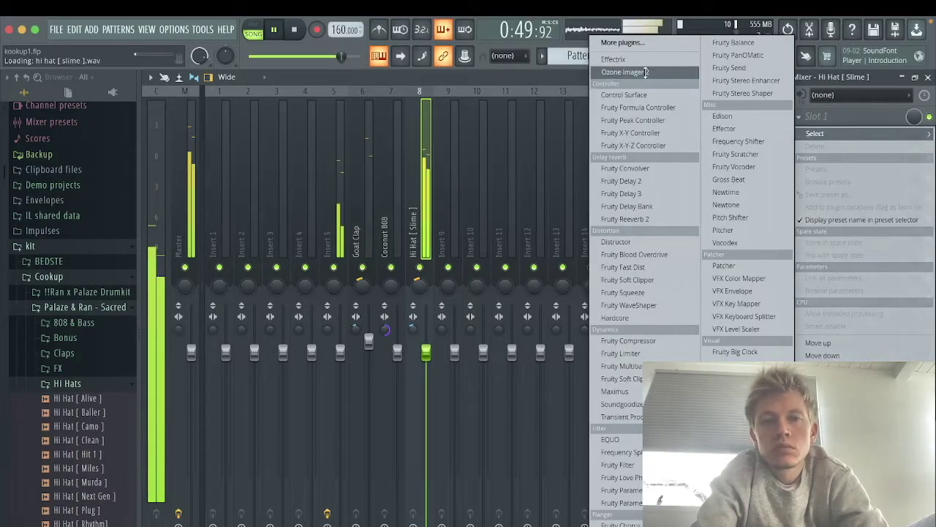
pyautogui.click(644, 71)
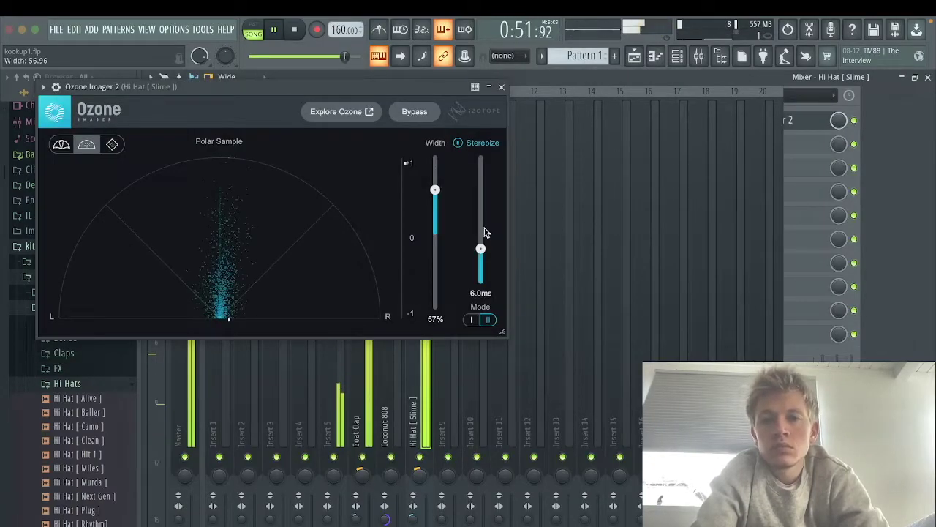
pyautogui.press('Escape')
# Step: Add Fruity Reeverb 2 to slot 2 of the hi-hat track and set its mix level to 6%
pyautogui.click(810, 149)
pyautogui.moveTo(775, 161)
pyautogui.click(576, 219)
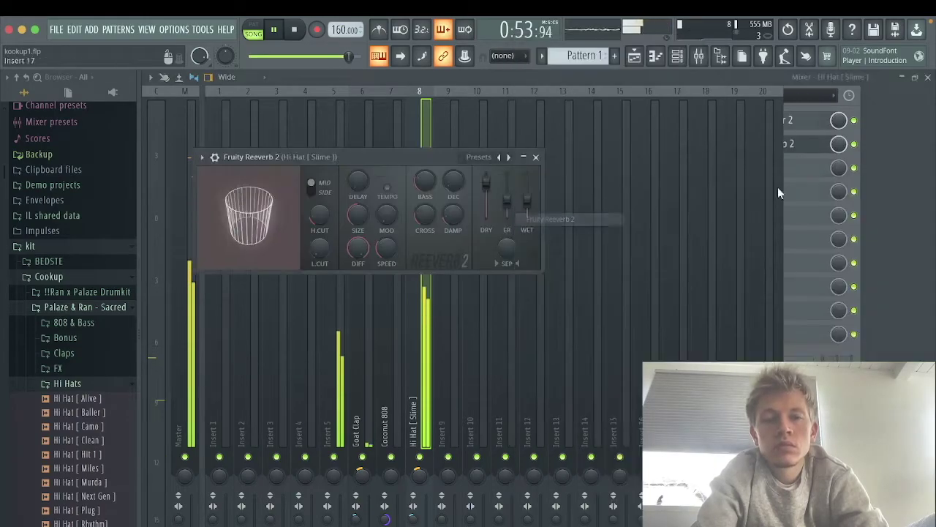
pyautogui.moveTo(839, 145); pyautogui.dragTo(840, 180)
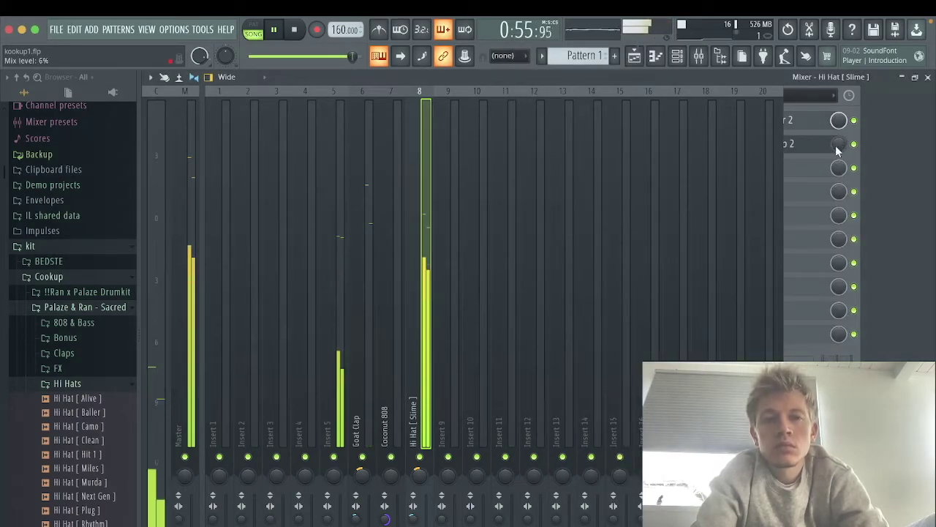
# Step: Open the Coconut 808 in the piano roll and place a B5 note at the start of bar 1
pyautogui.click(678, 58)
pyautogui.rightClick(265, 123)
pyautogui.click(274, 129)
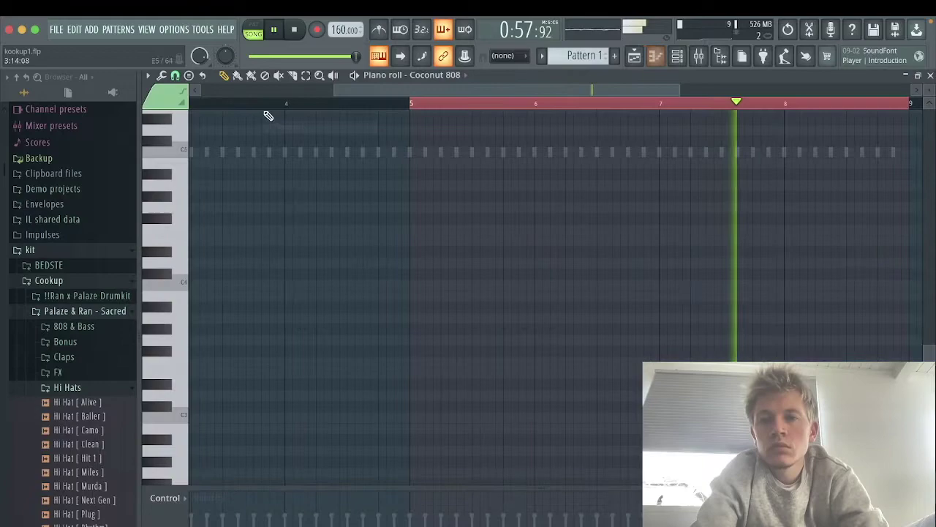
pyautogui.moveTo(358, 96); pyautogui.dragTo(184, 101)
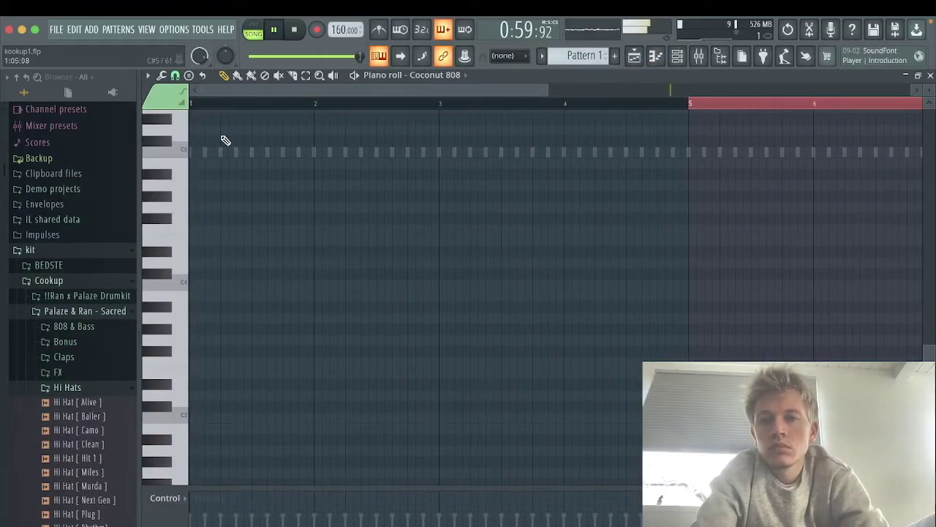
pyautogui.moveTo(156, 133); pyautogui.dragTo(135, 171)
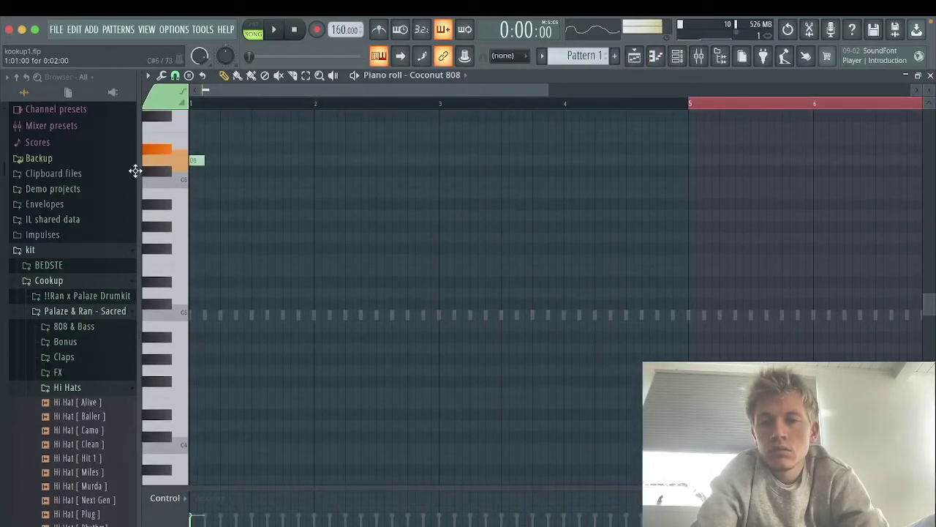
pyautogui.press('space')
pyautogui.press('space')
pyautogui.press('space')
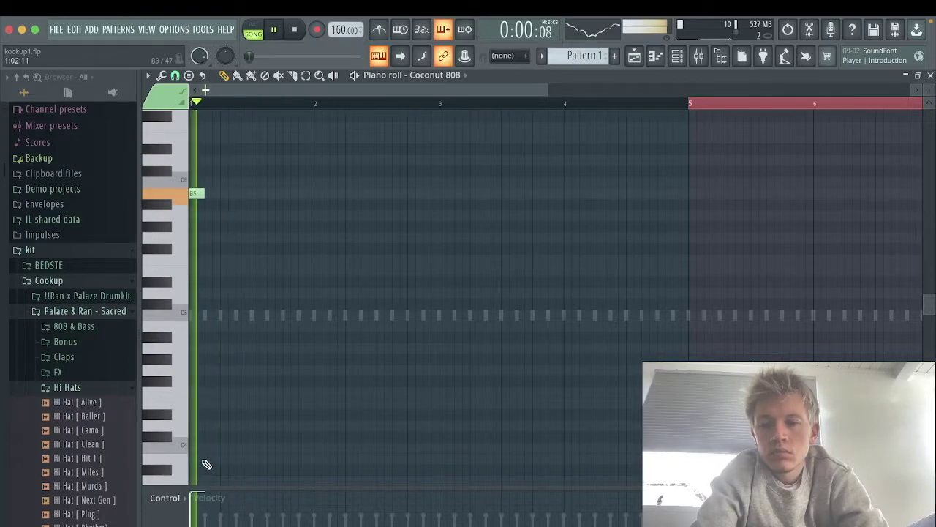
# Step: Add a B5 note at the end of bar 1 and a C#6 note on bar 2, and extend the notes to meet end to end
pyautogui.click(305, 193)
pyautogui.press('space')
pyautogui.click(315, 180)
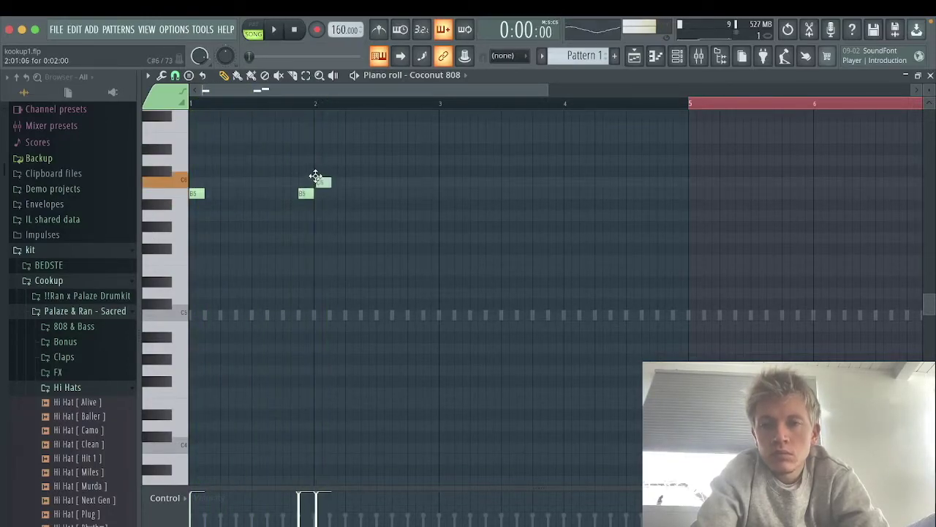
pyautogui.hotkey('ctrl', 'a')
pyautogui.hotkey('ctrl', 'l')
pyautogui.press('space')
# Step: Raise the 808 notes an octave and continue bar 2 with E7 and F#7 notes joined legato
pyautogui.scroll(3, 419, 197)
pyautogui.press('space')
pyautogui.click(368, 126)
pyautogui.moveTo(369, 111); pyautogui.dragTo(359, 117)
pyautogui.press('space')
pyautogui.scroll(2, 410, 146)
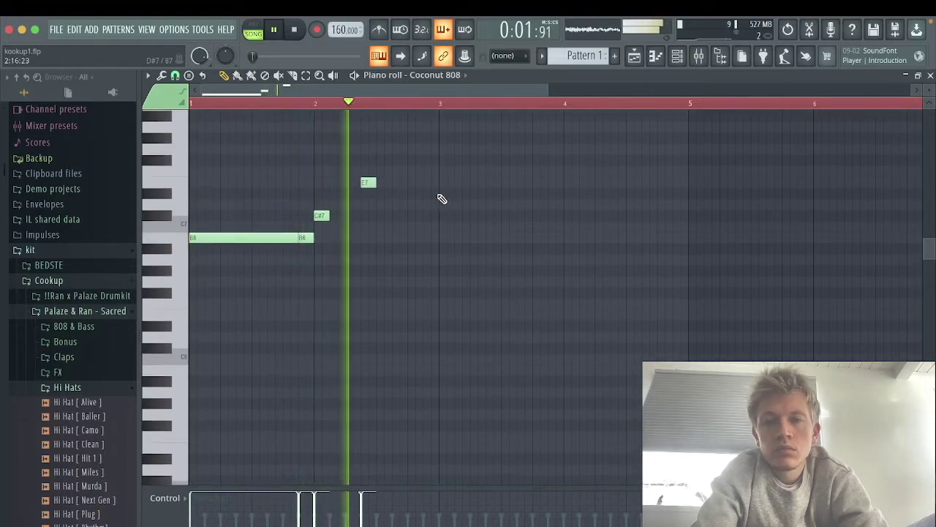
pyautogui.hotkey('ctrl', 'a')
pyautogui.hotkey('ctrl', 'l')
pyautogui.hotkey('ctrl', 'd')
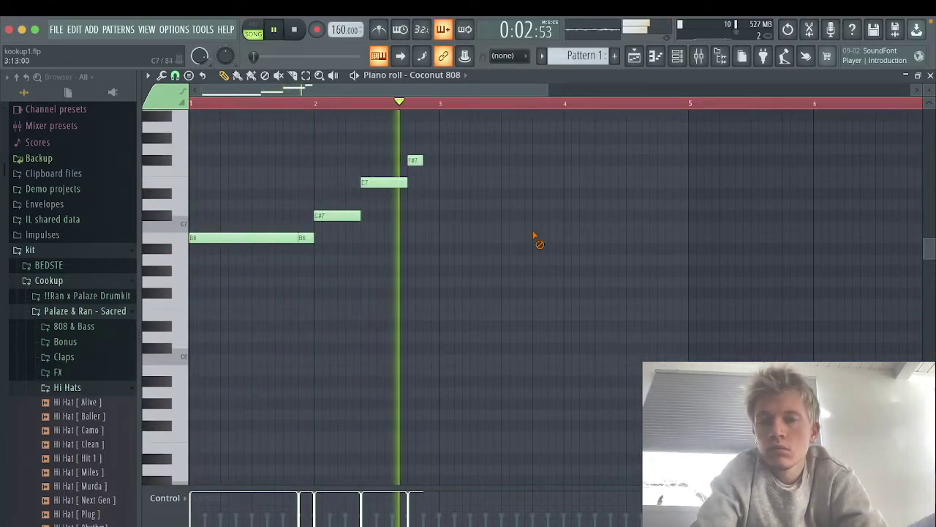
# Step: Add F#7 notes at the end of bar 3 and early in bar 4, and stretch the notes to close the gaps
pyautogui.click(554, 160)
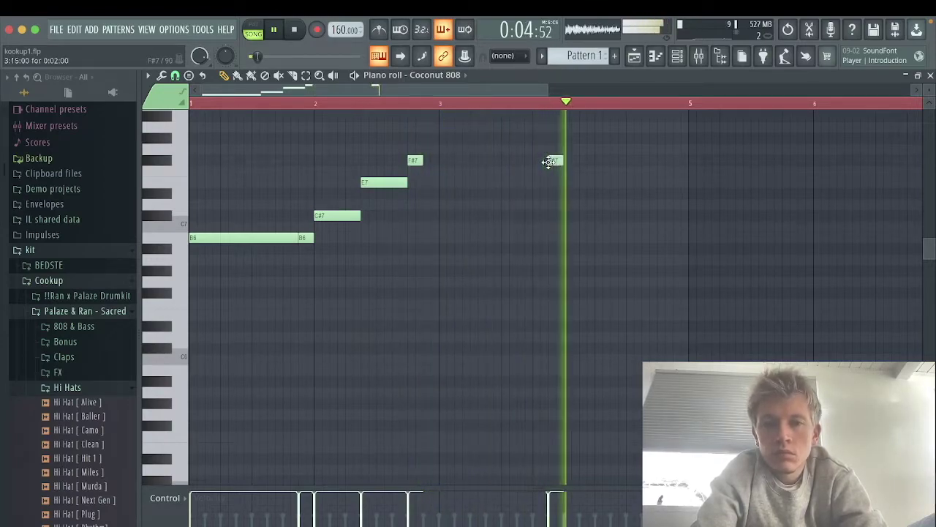
pyautogui.click(606, 159)
pyautogui.press('space')
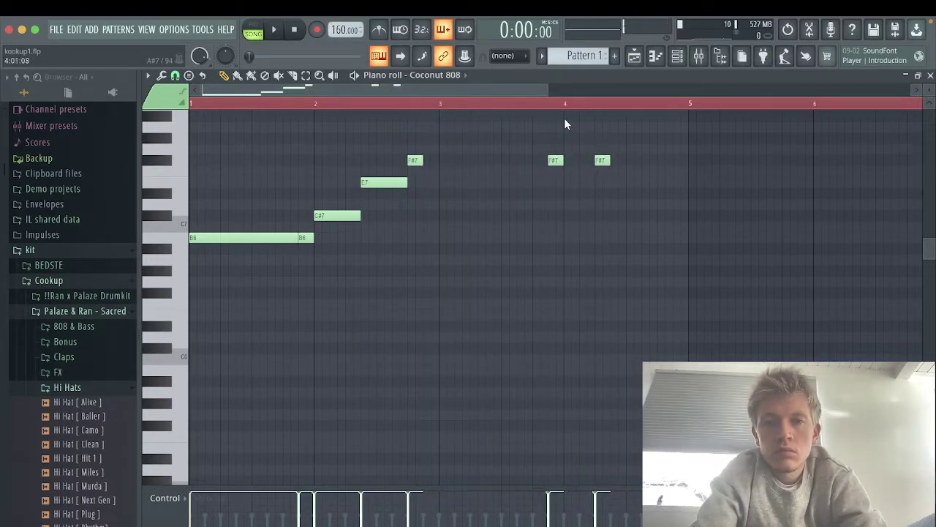
pyautogui.hotkey('ctrl', 'a')
pyautogui.hotkey('ctrl', 'l')
pyautogui.hotkey('ctrl', 'd')
# Step: Place an A7 note late in bar 4 and duplicate the joined 808 sequence into bars 5 to 8
pyautogui.press('space')
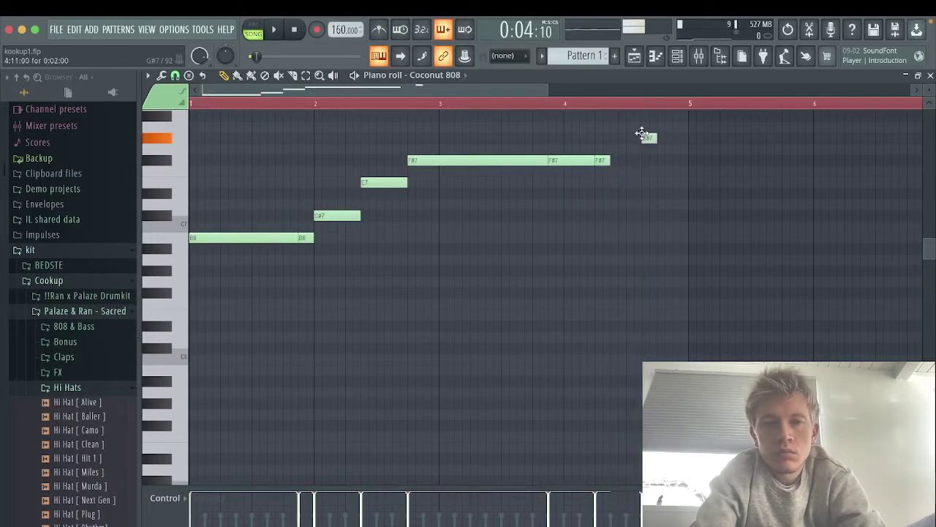
pyautogui.press('space')
pyautogui.hotkey('ctrl', 'a')
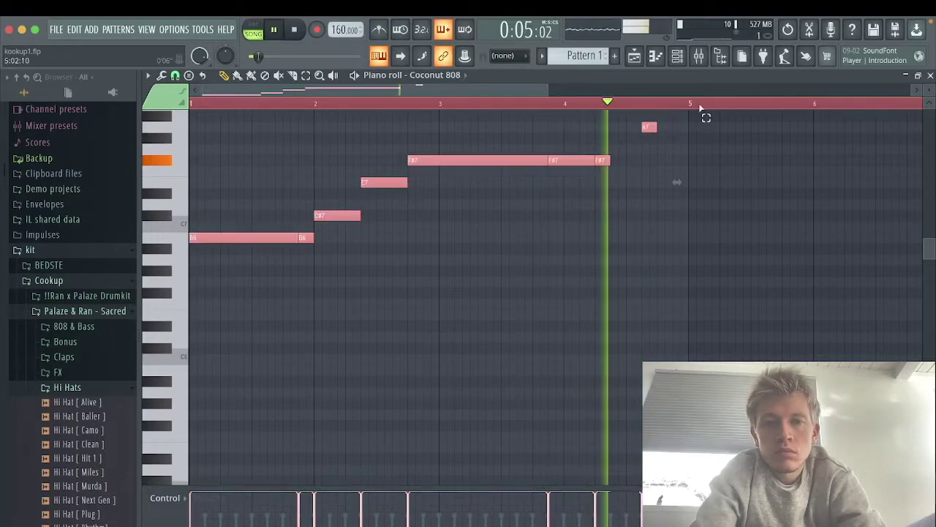
pyautogui.hotkey('ctrl', 'b')
pyautogui.hotkey('ctrl', 'd')
pyautogui.hotkey('ctrl', 'a')
pyautogui.hotkey('ctrl', 'l')
pyautogui.hotkey('ctrl', 'd')
# Step: Lower the last two F#7 notes to F#6, and extend the final A7 to the end of bar 8 and lower it to A6
pyautogui.moveTo(753, 162); pyautogui.dragTo(753, 273)
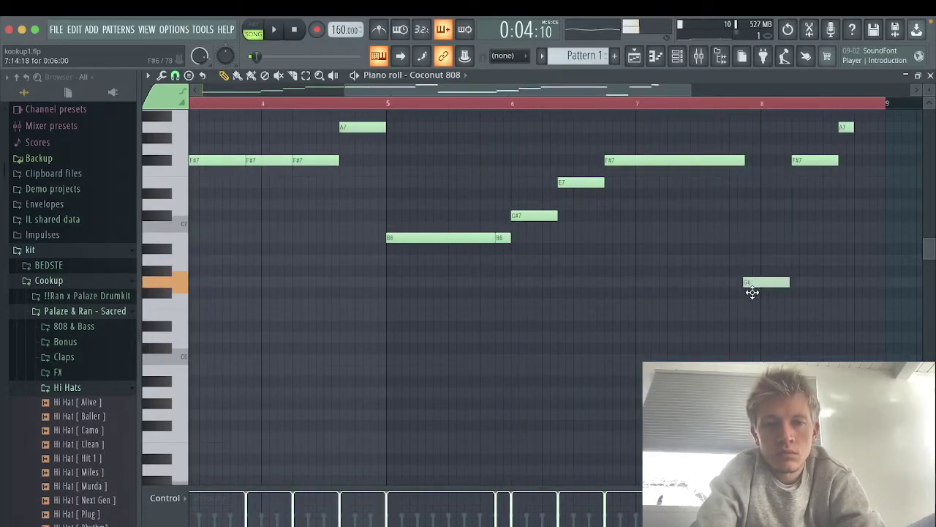
pyautogui.click(529, 103)
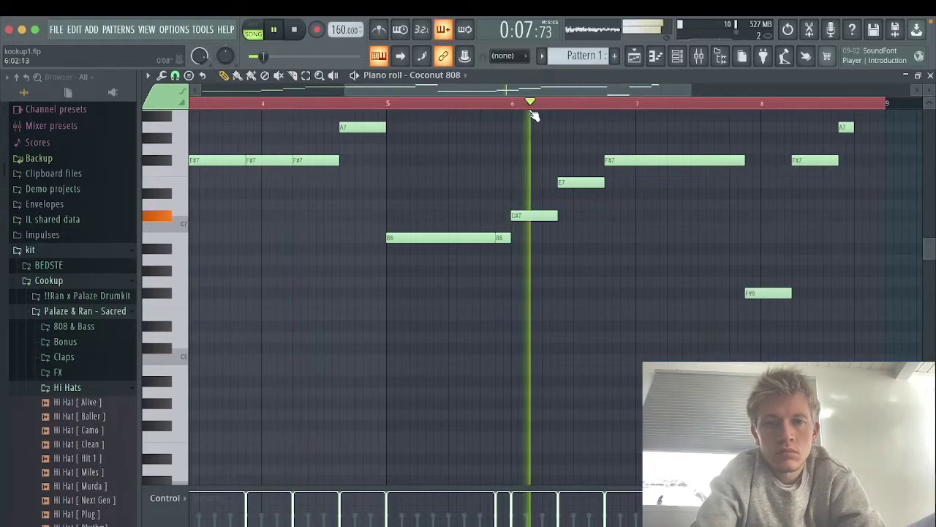
pyautogui.moveTo(820, 167); pyautogui.dragTo(815, 294)
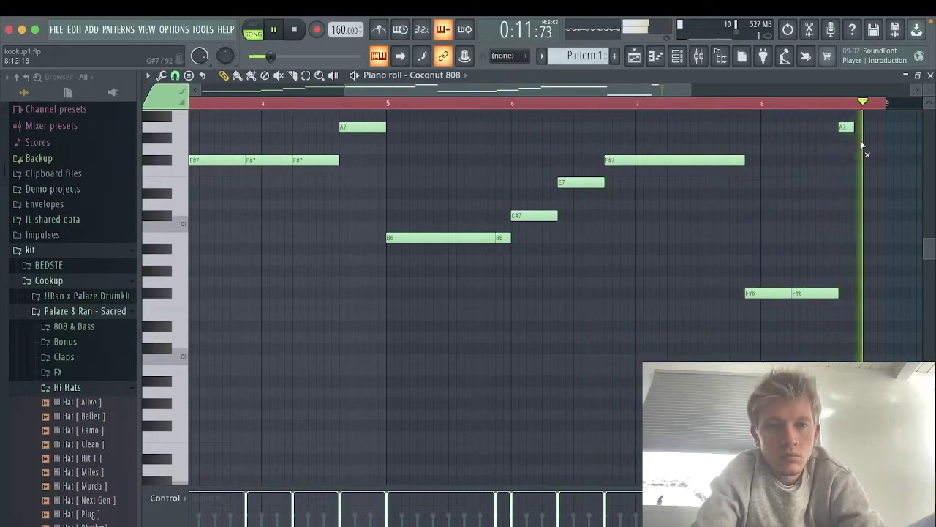
pyautogui.hotkey('ctrl', 'a')
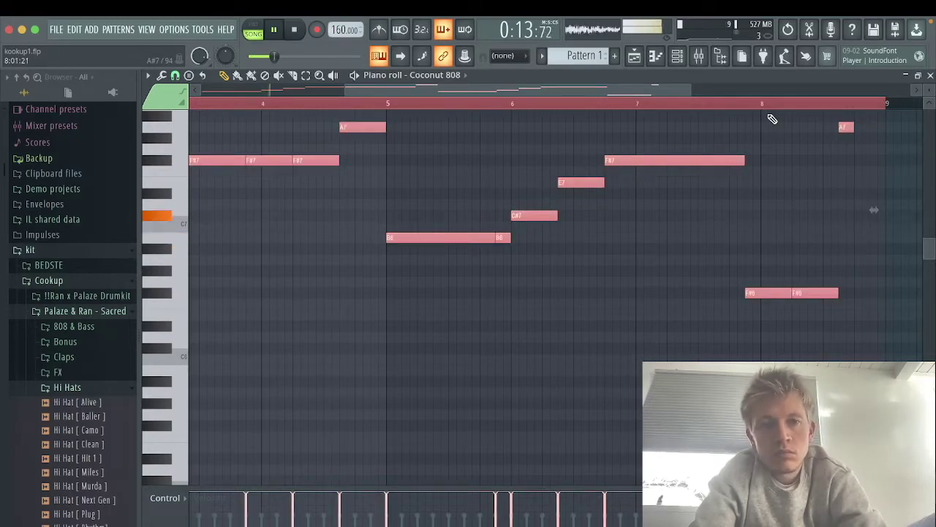
pyautogui.rightClick(899, 188)
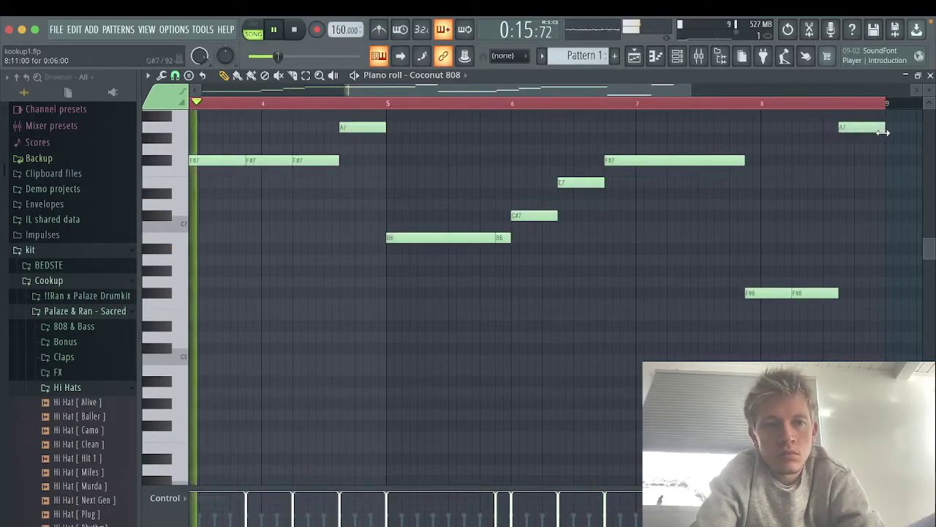
pyautogui.moveTo(871, 129); pyautogui.dragTo(870, 260)
# Step: Transpose all Coconut 808 notes down two octaves
pyautogui.hotkey('ctrl', 'a')
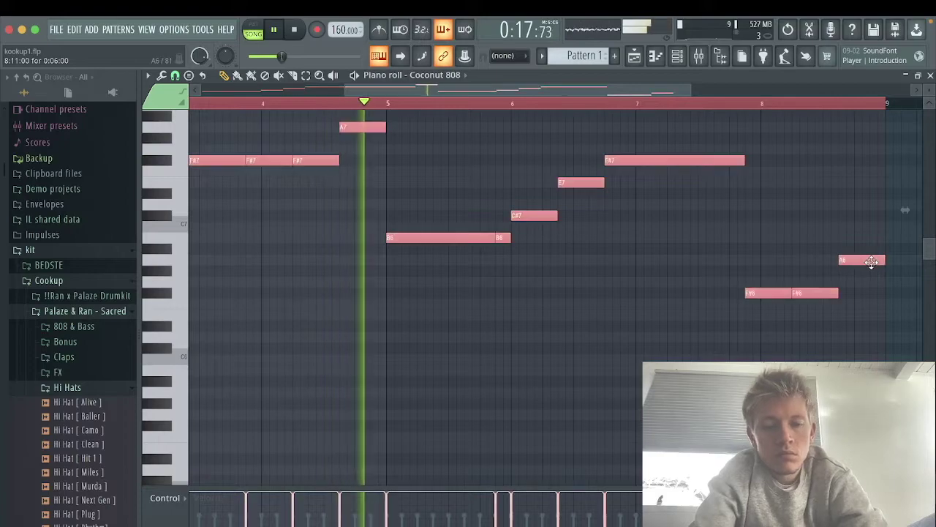
pyautogui.hotkey('ctrl', 'Down')
pyautogui.hotkey('ctrl', 'Down')
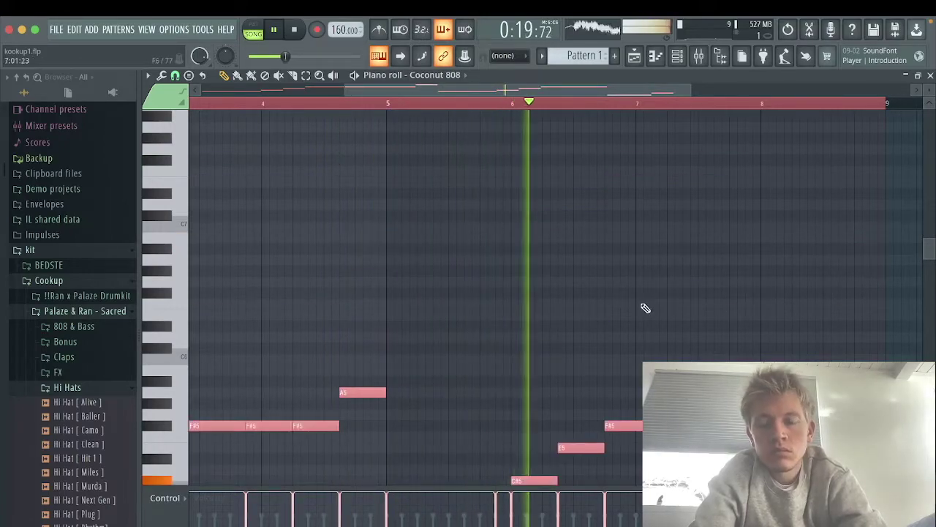
pyautogui.rightClick(651, 306)
pyautogui.scroll(-5, 635, 307)
pyautogui.rightClick(702, 301)
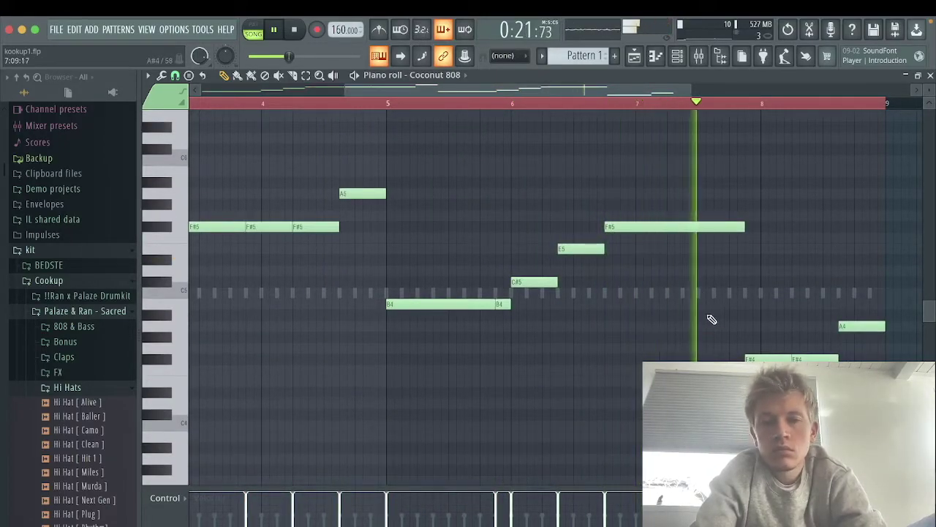
# Step: Adjust the Coconut 808 mixer level and load Fruity Fast Dist in its slot 1 with a changed mix amount
pyautogui.click(699, 57)
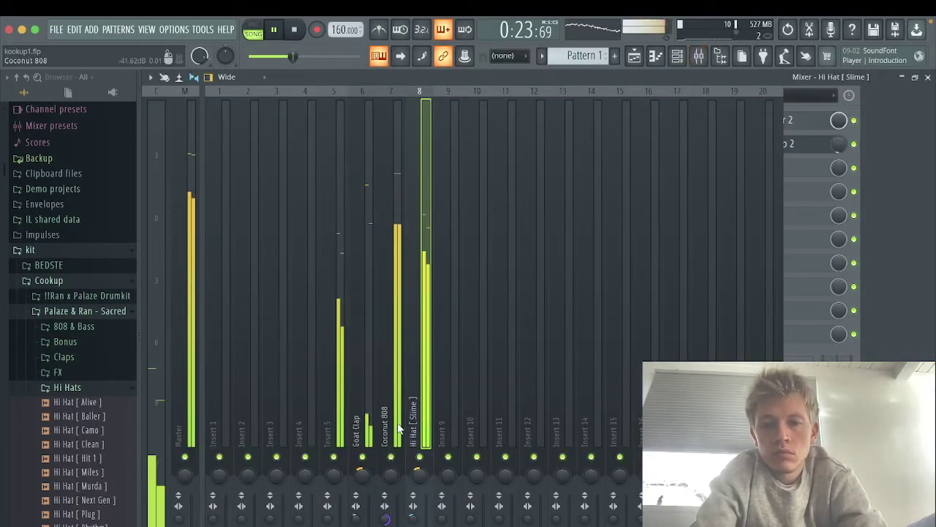
pyautogui.moveTo(390, 526); pyautogui.dragTo(390, 521)
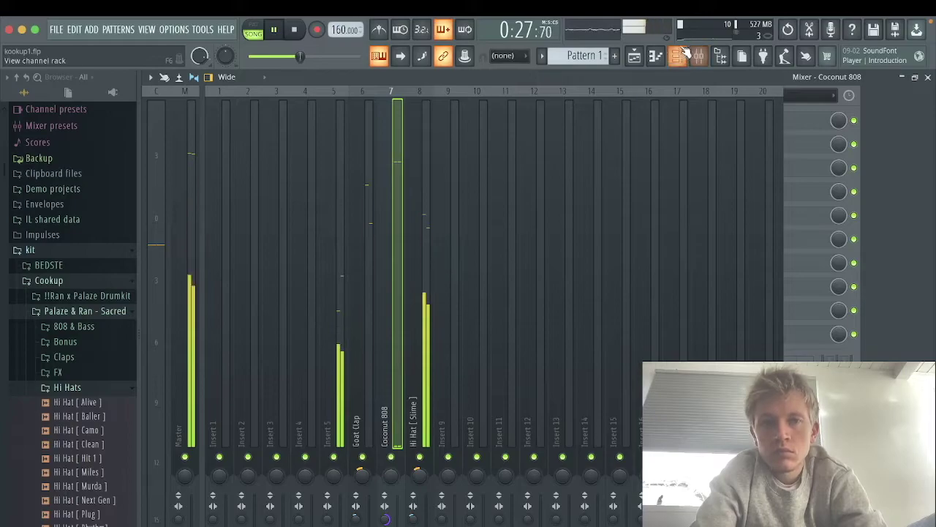
pyautogui.click(777, 121)
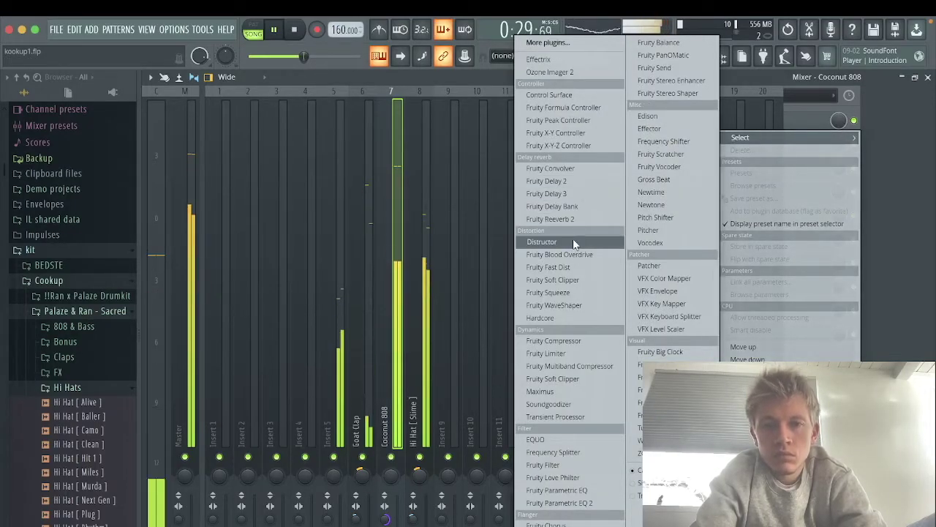
pyautogui.click(565, 267)
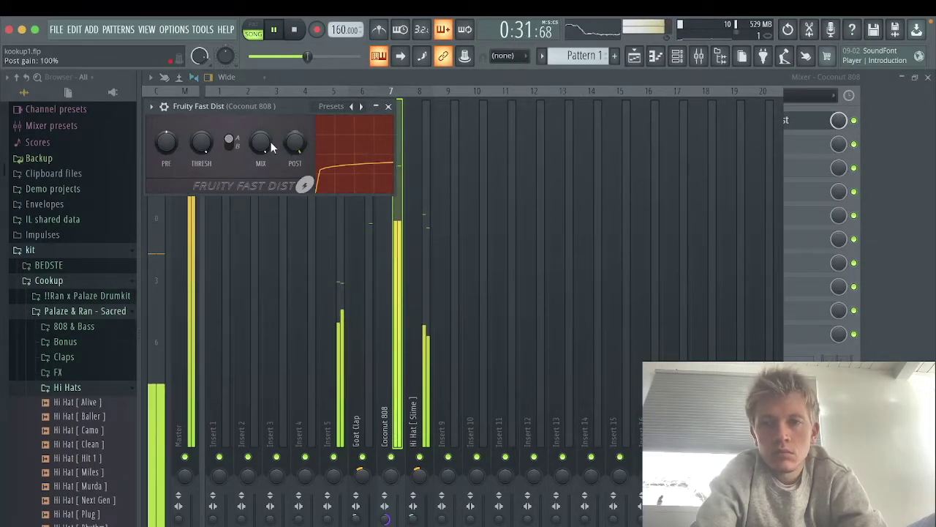
pyautogui.moveTo(387, 526); pyautogui.dragTo(388, 523)
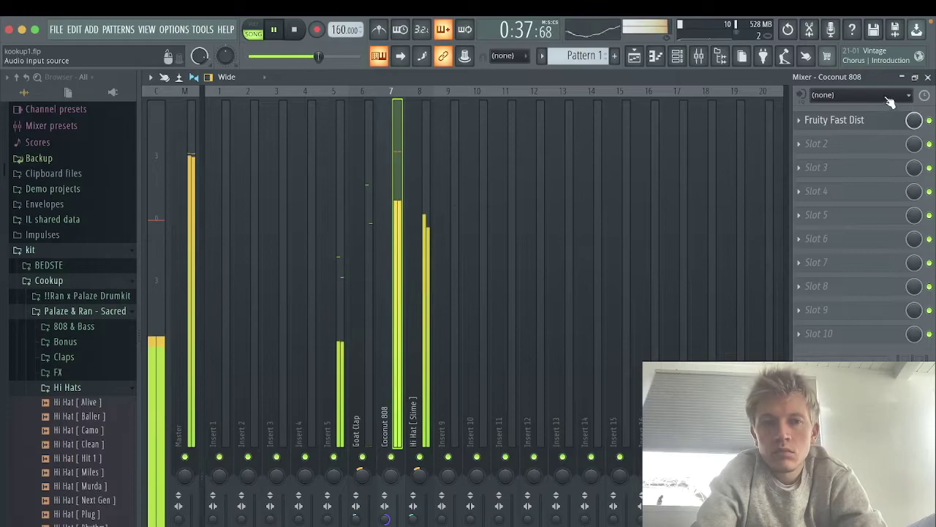
pyautogui.click(833, 120)
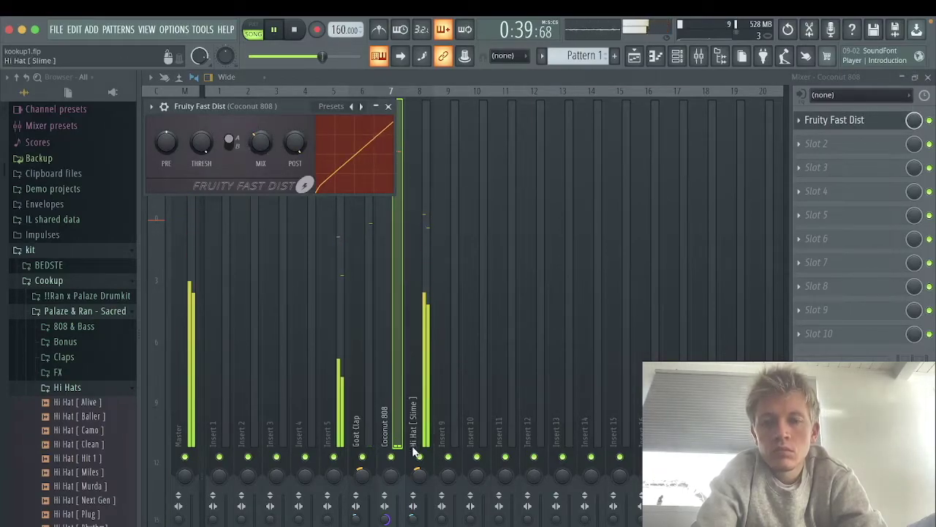
# Step: Save the project and raise the time-stretching pitch of the kookup - long ways 80 audio clip
pyautogui.click(388, 512)
pyautogui.hotkey('ctrl', 's')
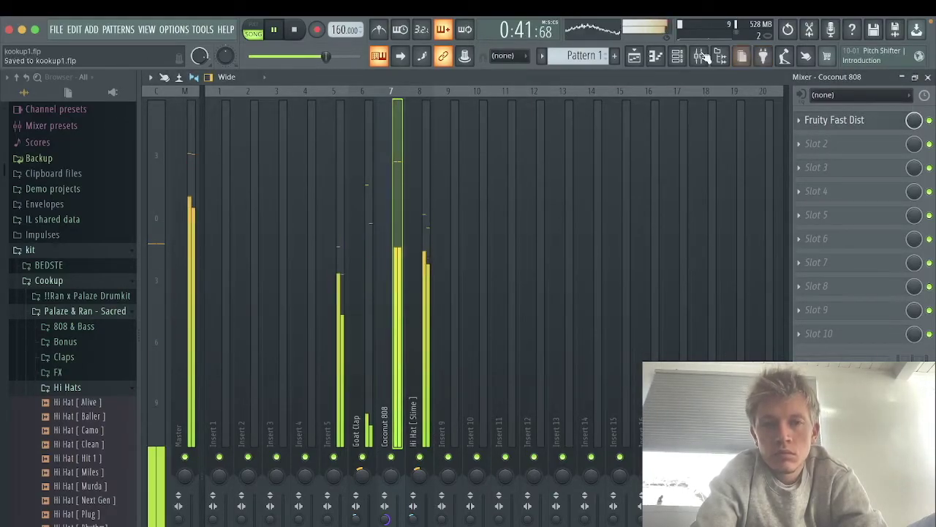
pyautogui.click(700, 56)
pyautogui.click(226, 76)
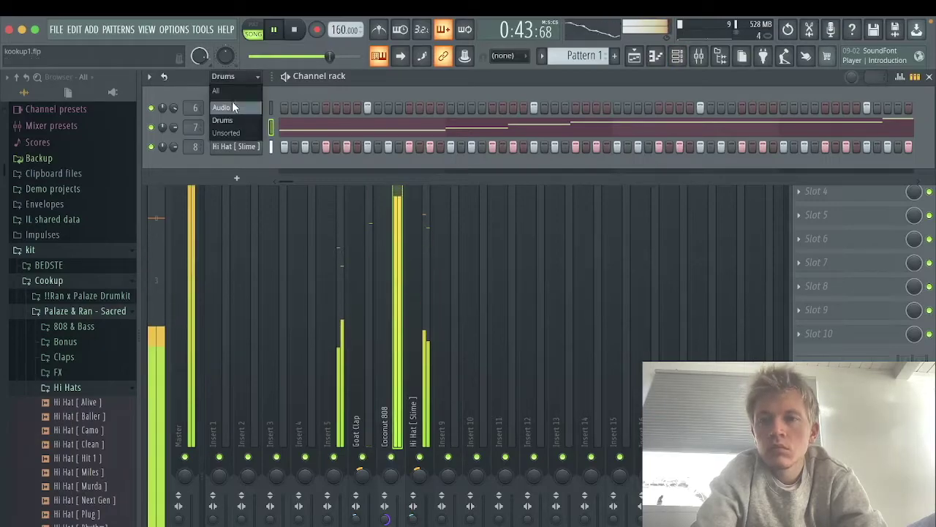
pyautogui.click(232, 108)
pyautogui.click(231, 107)
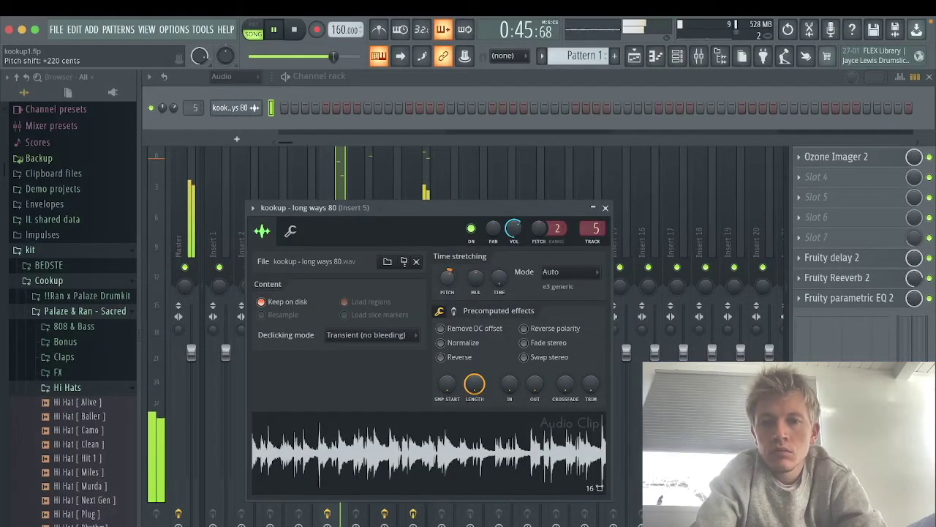
# Step: Transpose all Coconut 808 notes up three semitones
pyautogui.click(230, 76)
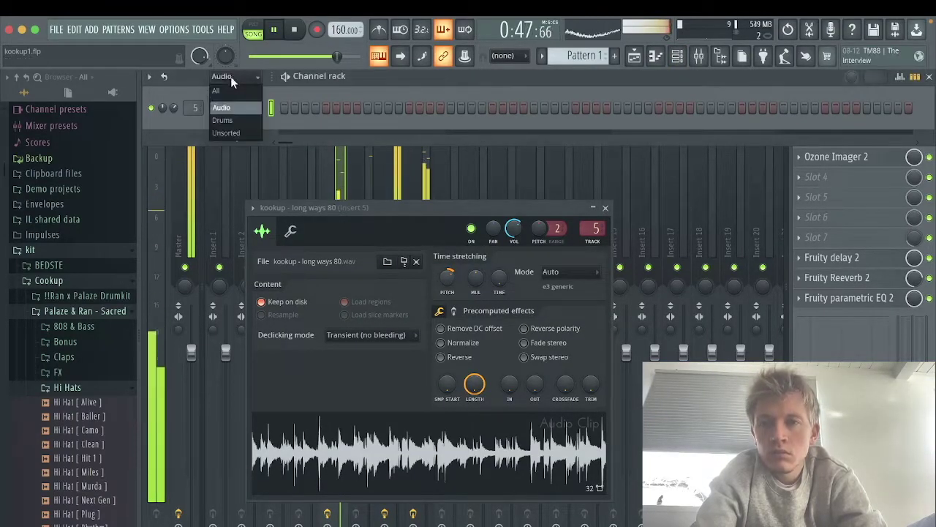
pyautogui.click(233, 120)
pyautogui.rightClick(245, 130)
pyautogui.click(276, 129)
pyautogui.rightClick(253, 129)
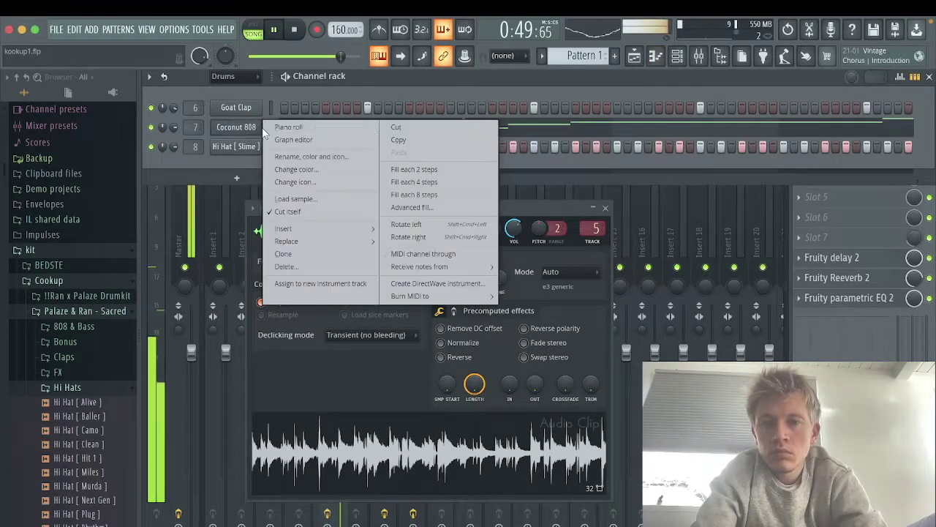
pyautogui.click(280, 129)
pyautogui.press('Up')
pyautogui.press('Up')
pyautogui.press('Up')
pyautogui.hotkey('ctrl', 'd')
pyautogui.click(677, 56)
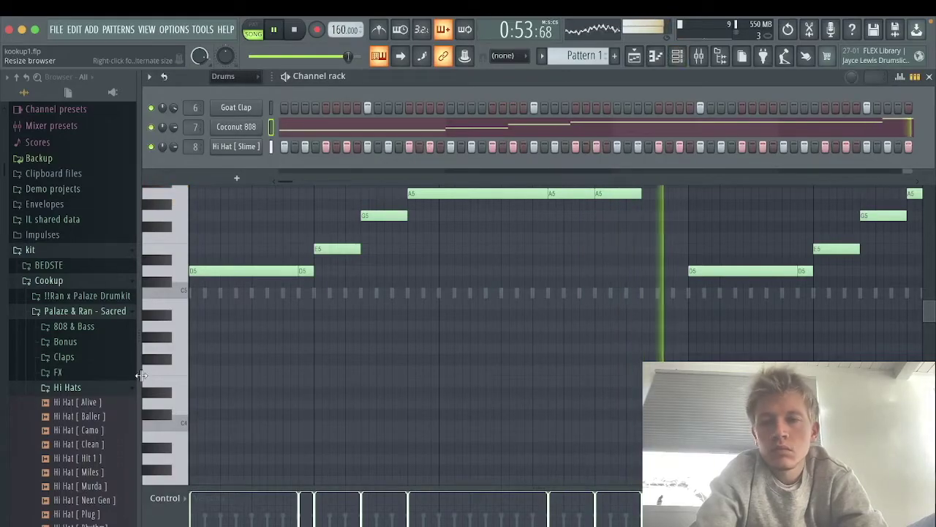
# Step: Audition percussion samples in the Percs folder of the Palaze & Ran - Sacred kit
pyautogui.click(106, 387)
pyautogui.click(87, 423)
pyautogui.click(79, 422)
pyautogui.click(69, 311)
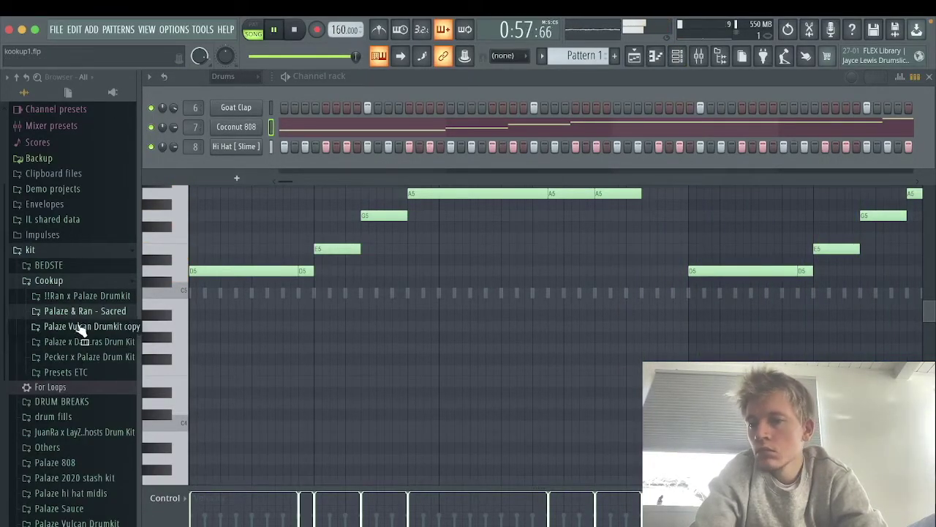
pyautogui.click(76, 316)
pyautogui.click(79, 437)
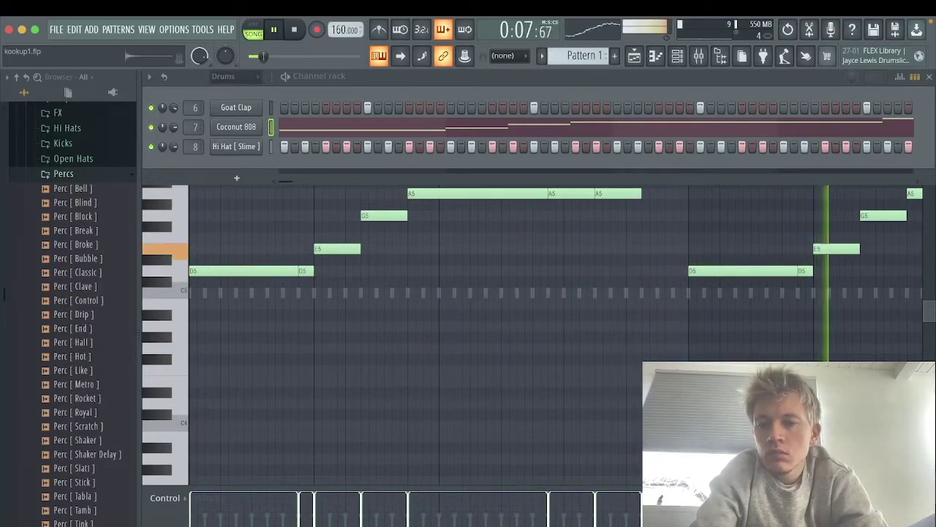
pyautogui.press('Down')
pyautogui.press('Down')
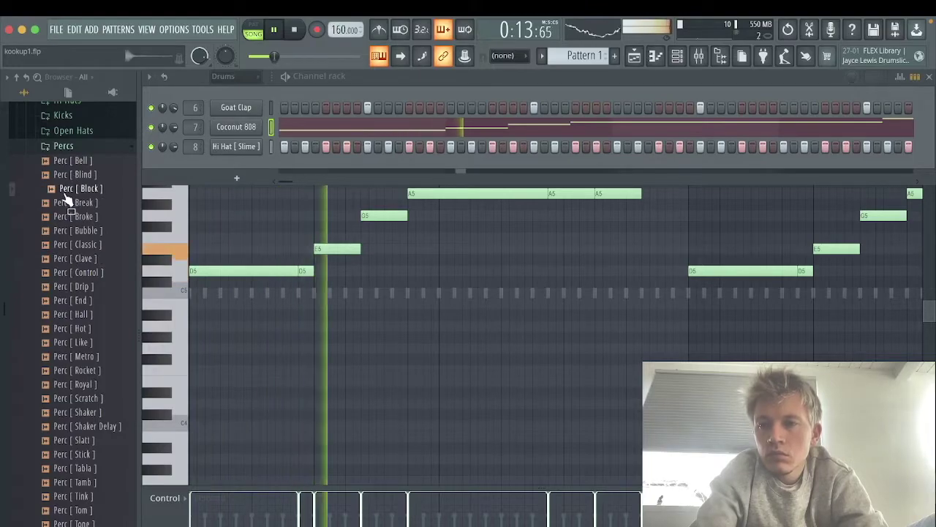
pyautogui.click(62, 146)
# Step: Add the Open Hat [ Go2 ] sample as a new drum channel and place its hits on steps 25 and 57
pyautogui.click(63, 119)
pyautogui.click(66, 124)
pyautogui.click(74, 128)
pyautogui.click(74, 128)
pyautogui.click(75, 139)
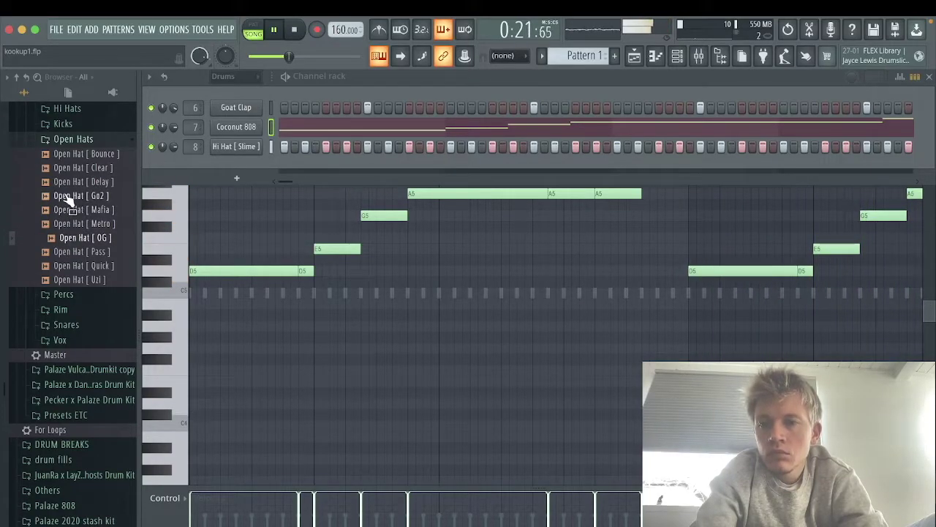
pyautogui.click(67, 197)
pyautogui.moveTo(67, 199); pyautogui.dragTo(176, 169)
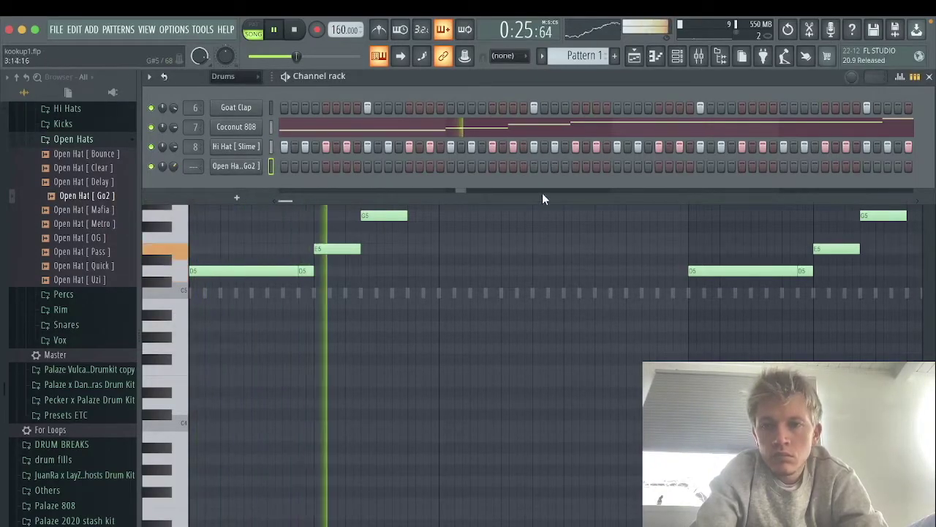
pyautogui.click(534, 166)
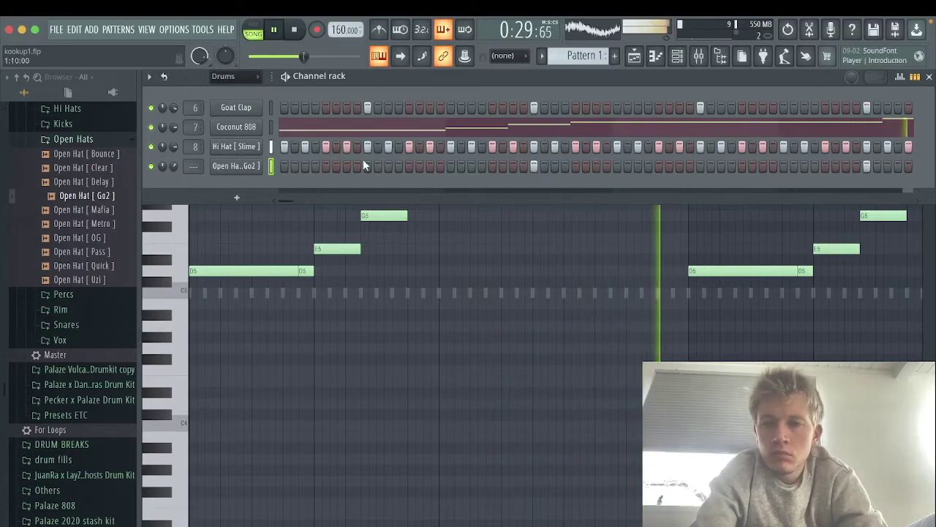
# Step: Turn up the trim of the Open Hat [ Go2 ] sample and route its channel to mixer track 9
pyautogui.click(252, 166)
pyautogui.moveTo(514, 319); pyautogui.dragTo(512, 289)
pyautogui.press('Escape')
pyautogui.press('super+l')
# Step: Duplicate the Open Hat [ Go2 ] notes from bars 1 to 4 into bars 5 to 8
pyautogui.rightClick(256, 164)
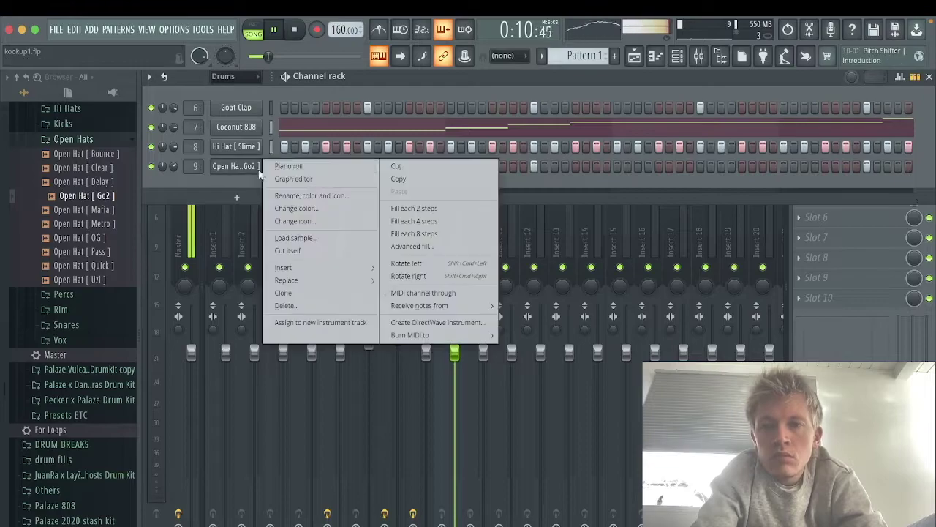
pyautogui.click(284, 165)
pyautogui.moveTo(686, 114); pyautogui.dragTo(691, 113)
pyautogui.press('super+b')
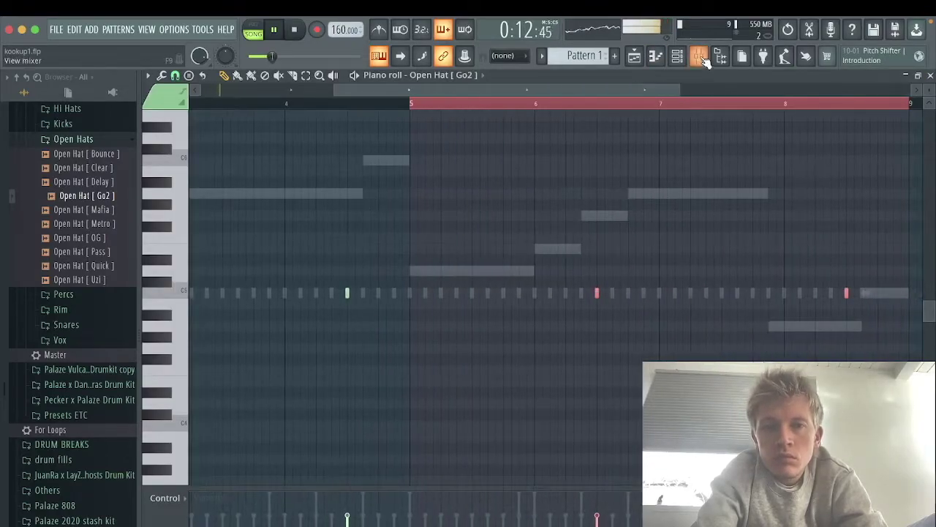
# Step: Lower Open Hat [ Go2 ] to about -3.5 dB in the mixer and set its sample to Auto stretching with a -100 cents pitch shift
pyautogui.click(702, 60)
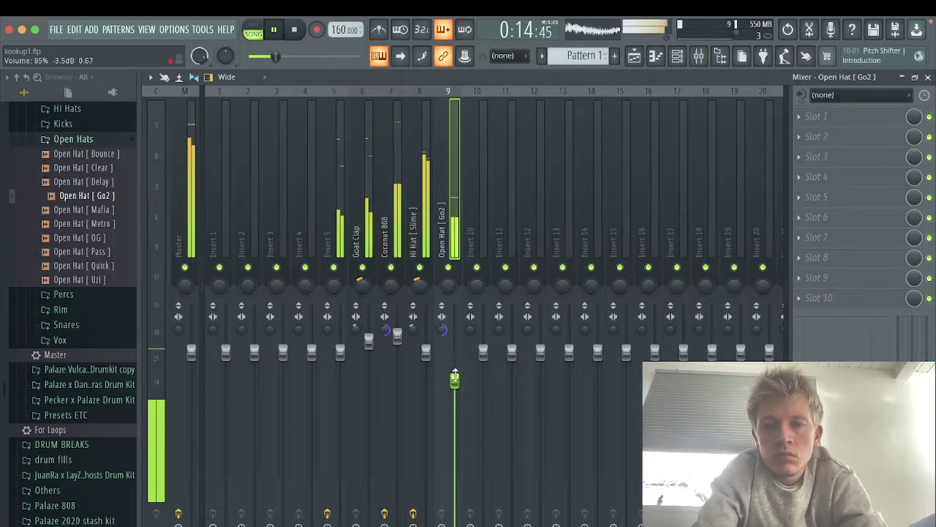
pyautogui.press('F6')
pyautogui.click(235, 167)
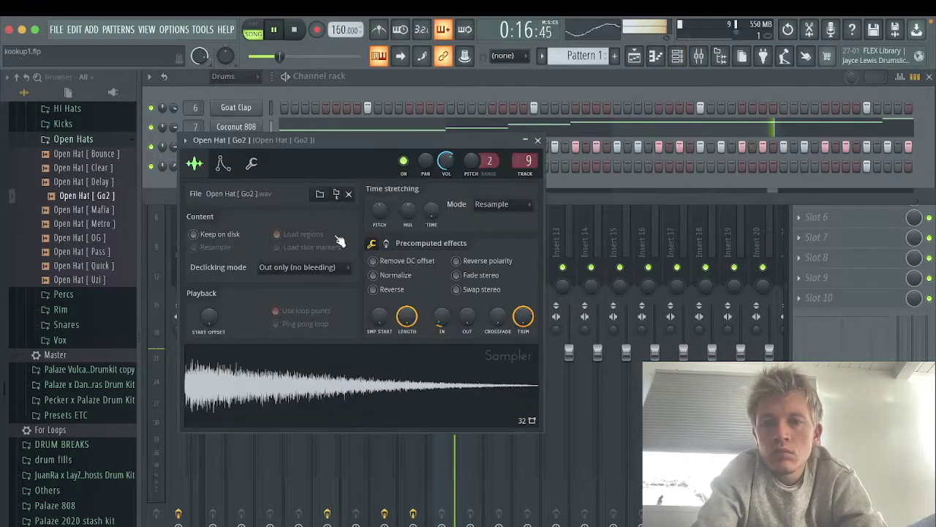
pyautogui.press('Escape')
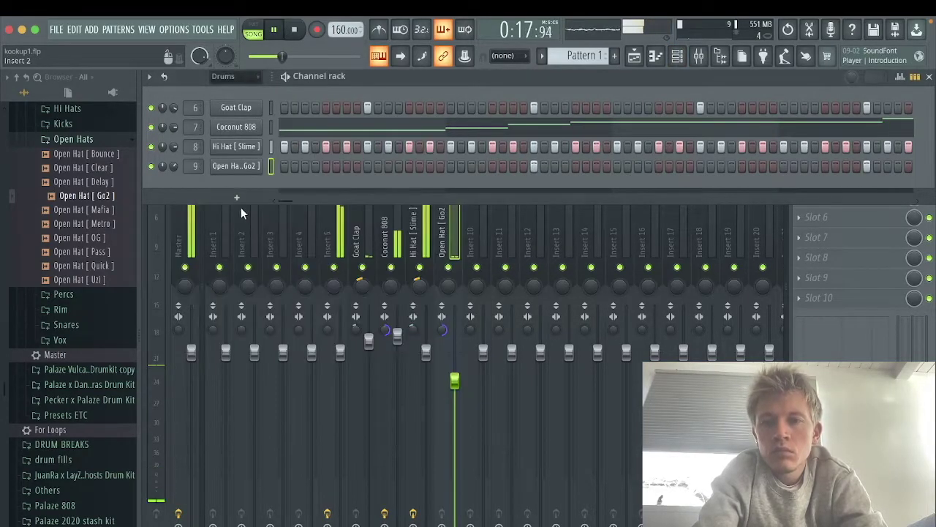
pyautogui.click(256, 167)
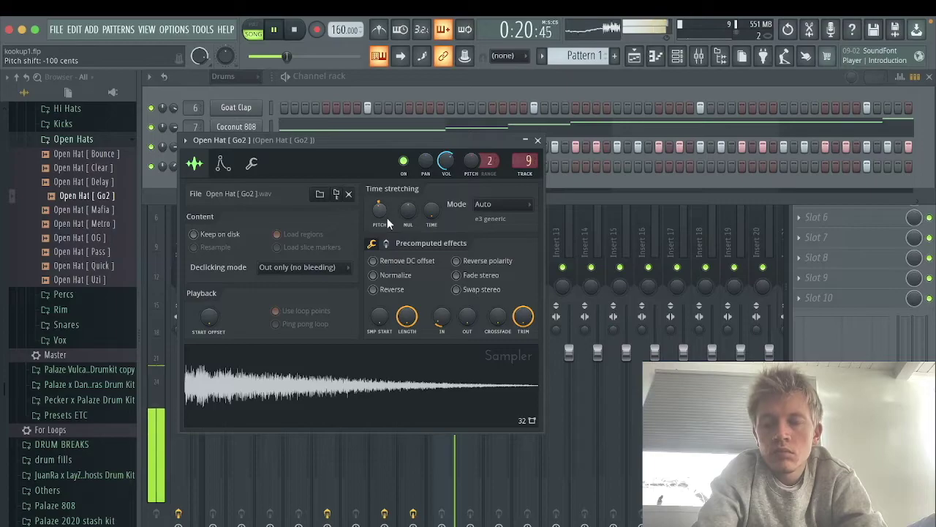
pyautogui.press('Escape')
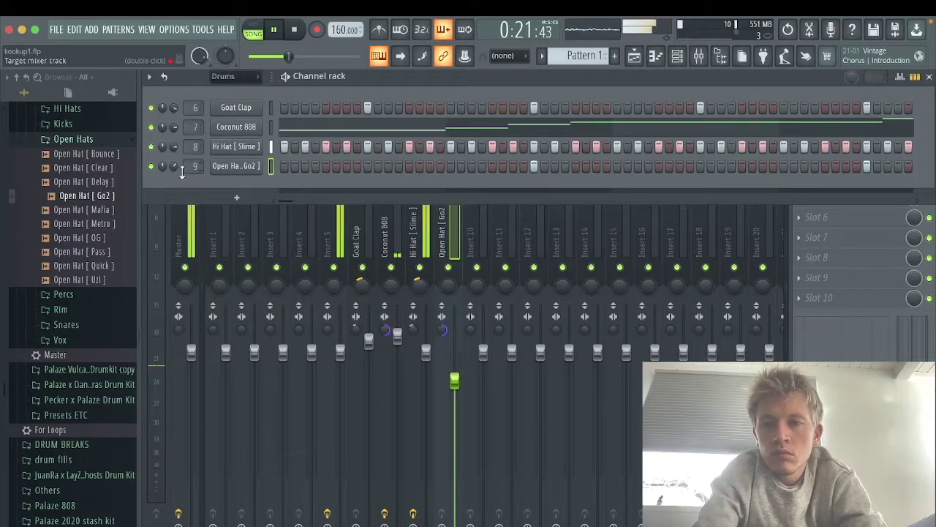
# Step: Add Snare [ Plugg ] and Snare [ Racks ] from the Snares folder as new drum channels
pyautogui.click(84, 329)
pyautogui.click(86, 393)
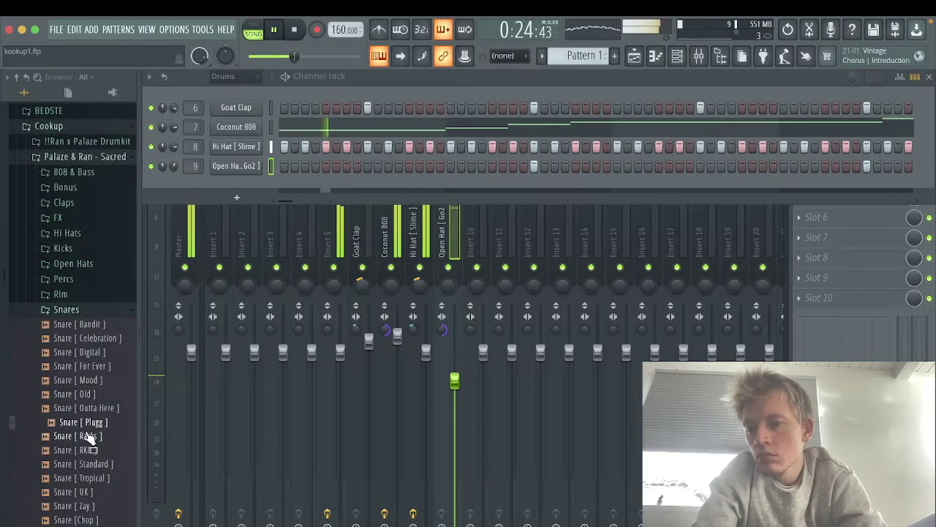
pyautogui.moveTo(263, 191); pyautogui.dragTo(233, 205)
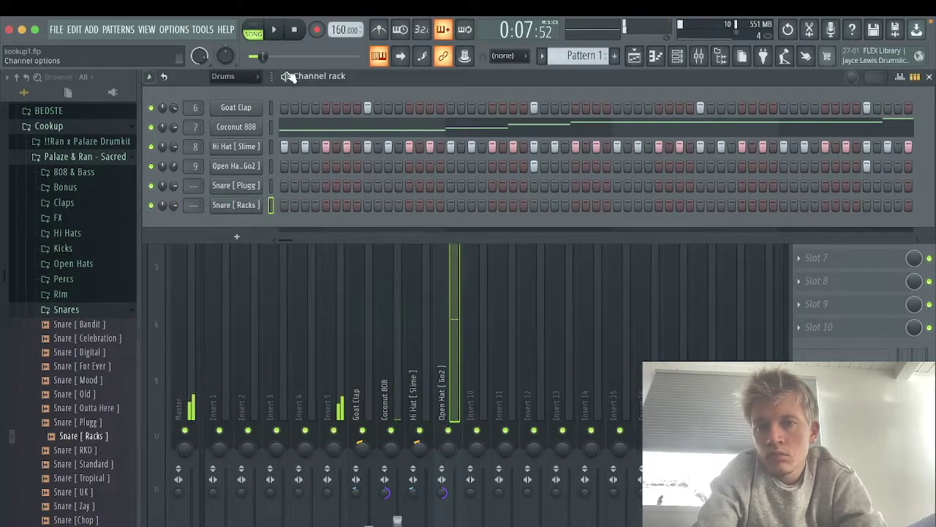
# Step: Place a Snare [ Plugg ] hit on step 7 and lower its channel volume
pyautogui.press('space')
pyautogui.click(347, 204)
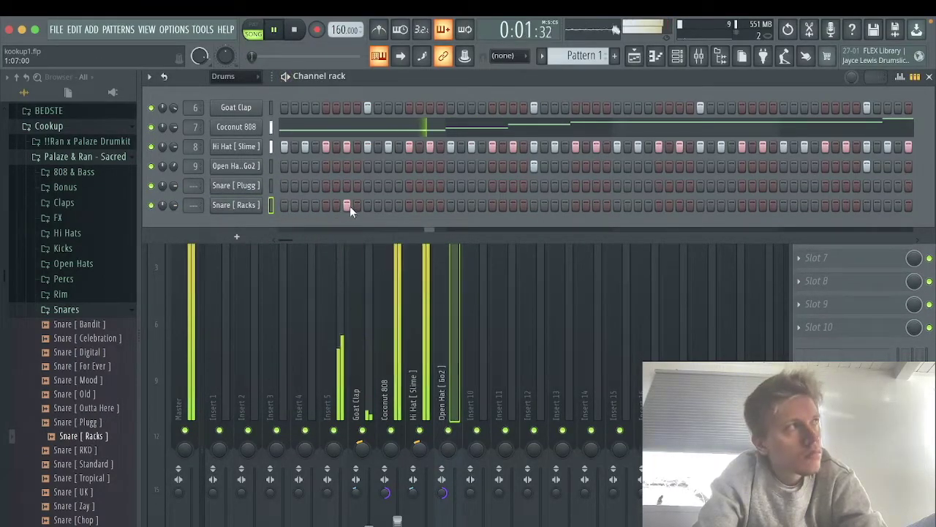
pyautogui.rightClick(347, 205)
pyautogui.click(347, 186)
pyautogui.moveTo(174, 186); pyautogui.dragTo(174, 192)
# Step: Place Snare [ Racks ] hits on steps 15 and 19 while checking them against playback
pyautogui.click(430, 205)
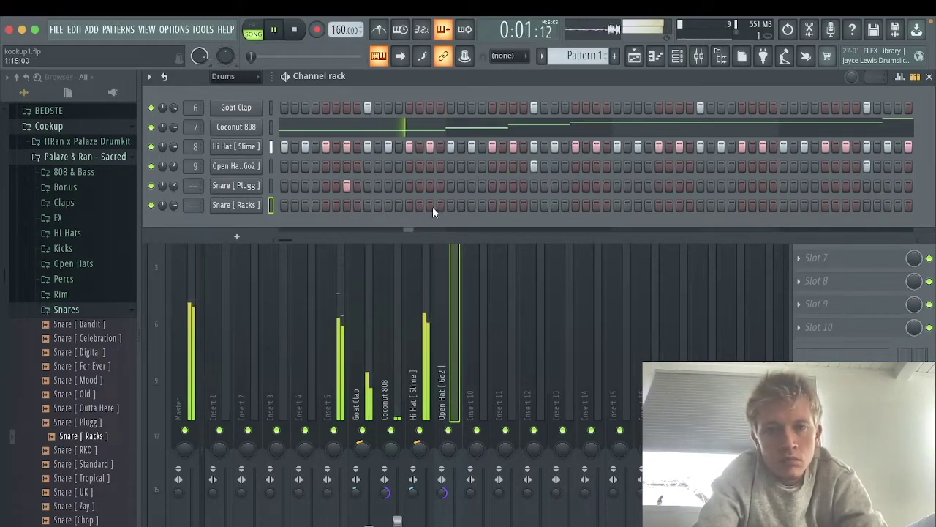
pyautogui.click(513, 186)
pyautogui.press('space')
pyautogui.press('space')
pyautogui.rightClick(513, 185)
pyautogui.click(470, 206)
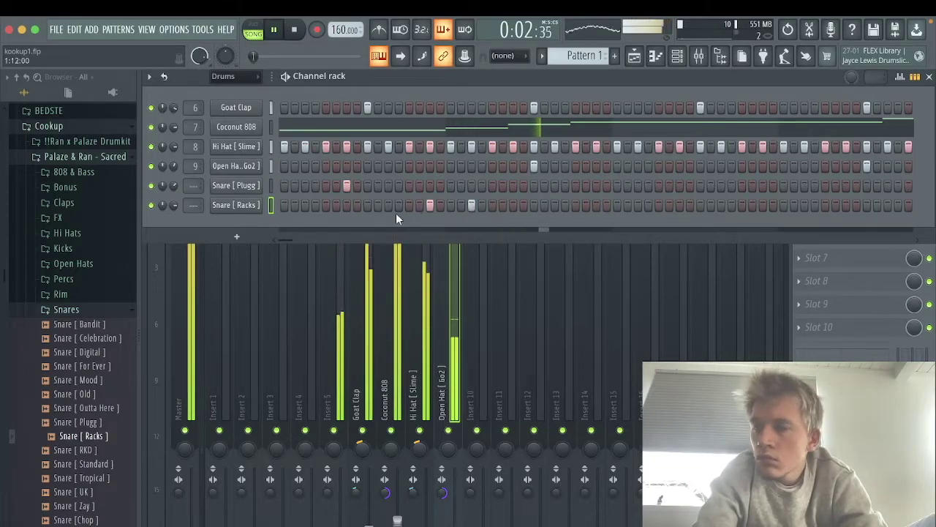
# Step: Duplicate the Snare [ Racks ] notes from bars 1 and 2 into bars 3 and 4
pyautogui.rightClick(256, 205)
pyautogui.click(282, 204)
pyautogui.click(326, 93)
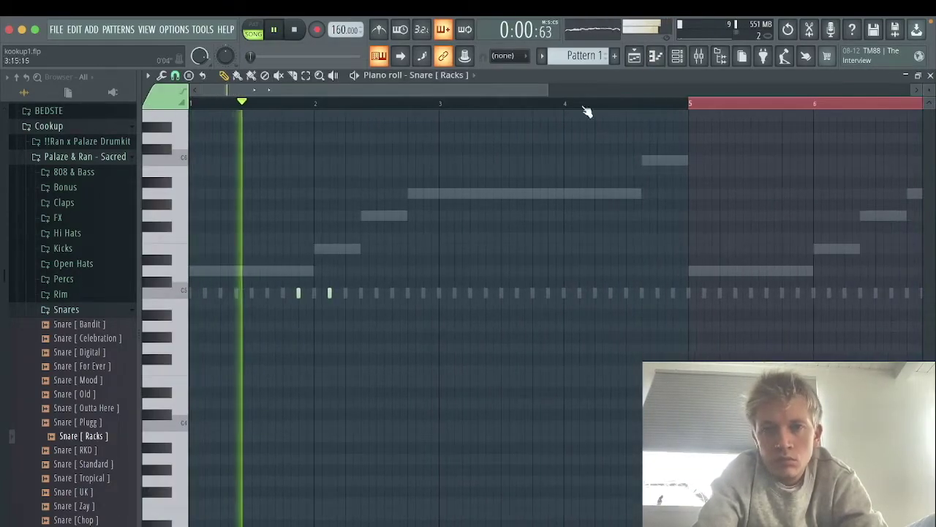
pyautogui.press('space')
pyautogui.press('space')
pyautogui.click(930, 76)
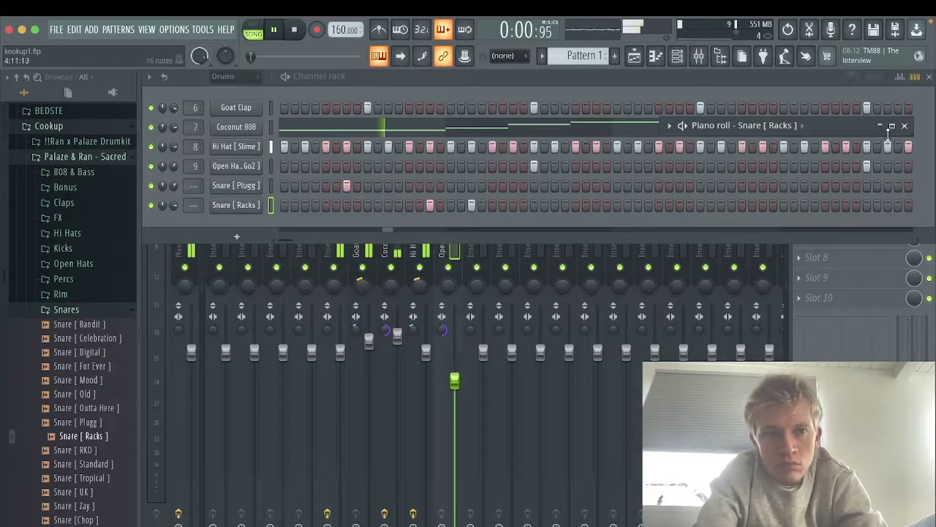
pyautogui.click(892, 127)
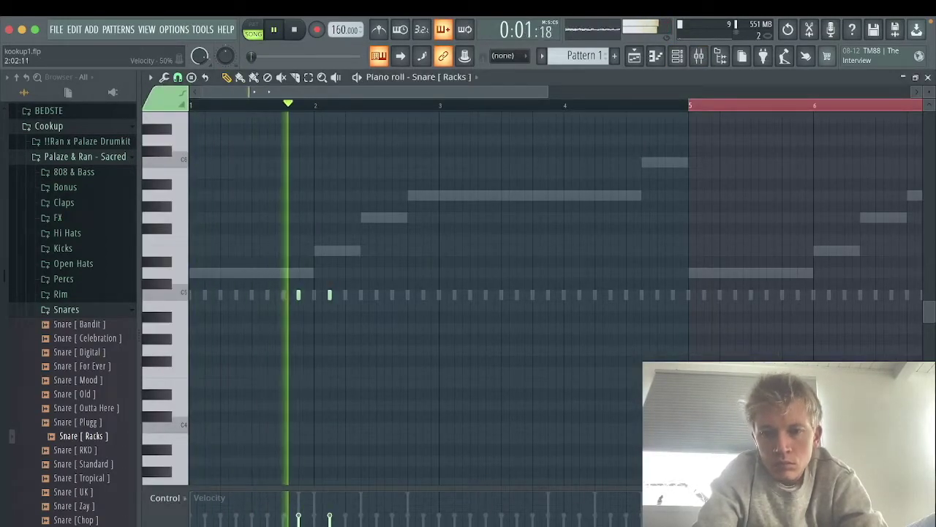
pyautogui.hotkey('ctrl', 'a')
pyautogui.moveTo(691, 107); pyautogui.dragTo(440, 131)
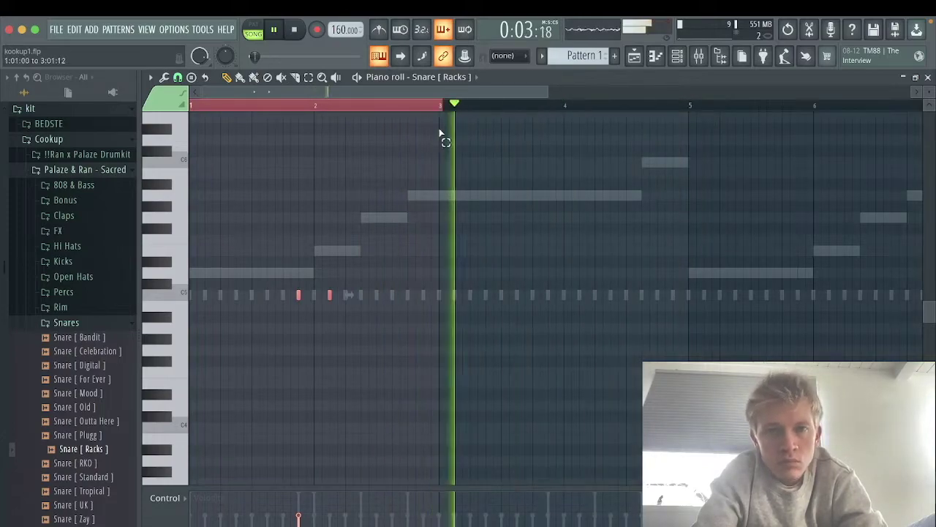
pyautogui.hotkey('ctrl', 'b')
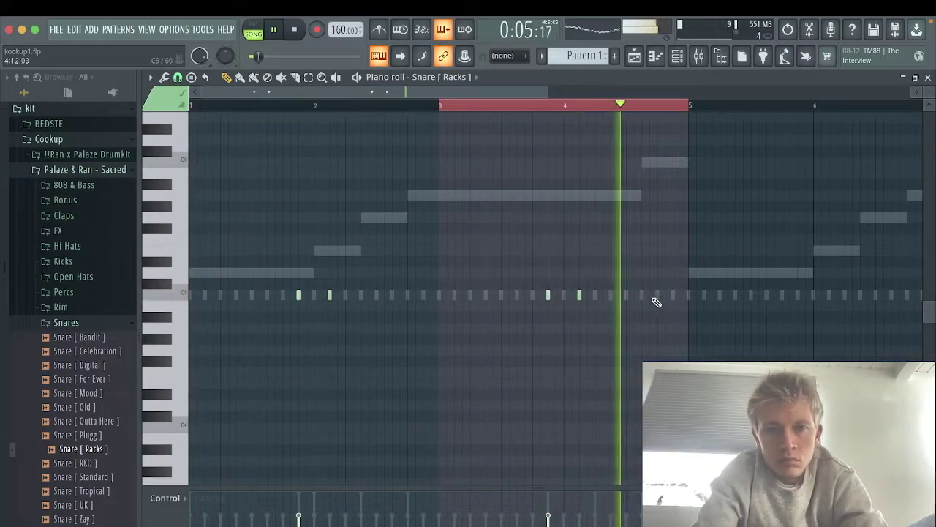
# Step: Add two short Snare [ Racks ] C5 notes on steps 13 and 15 of bar 4, and duplicate the four-bar sequence into bars 5 to 8
pyautogui.click(672, 296)
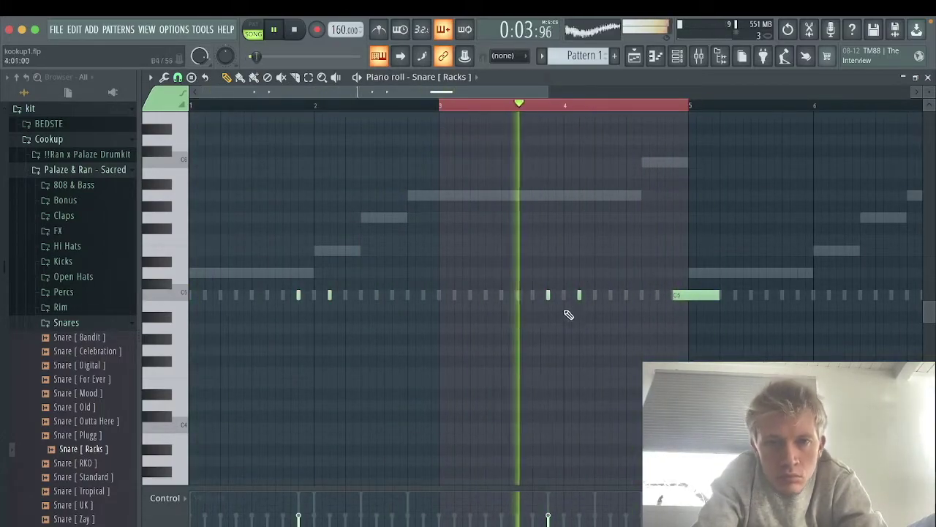
pyautogui.rightClick(679, 297)
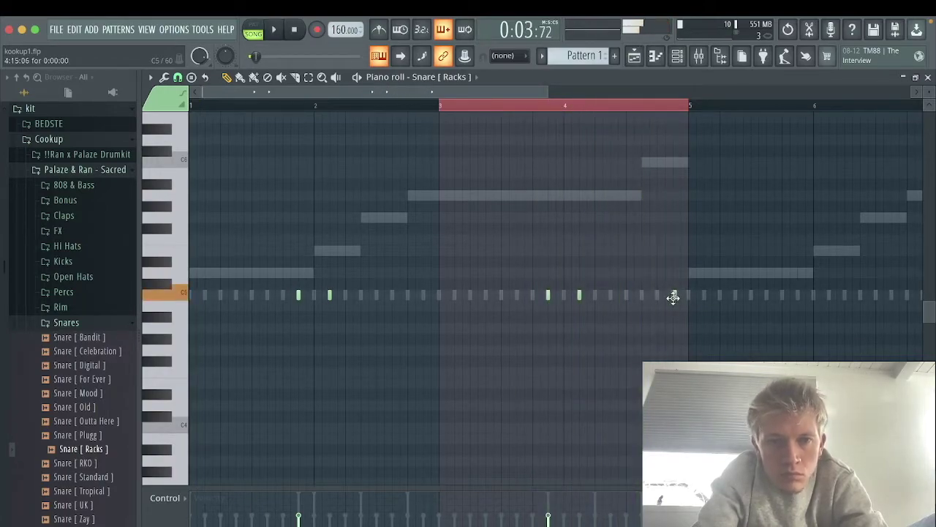
pyautogui.click(658, 296)
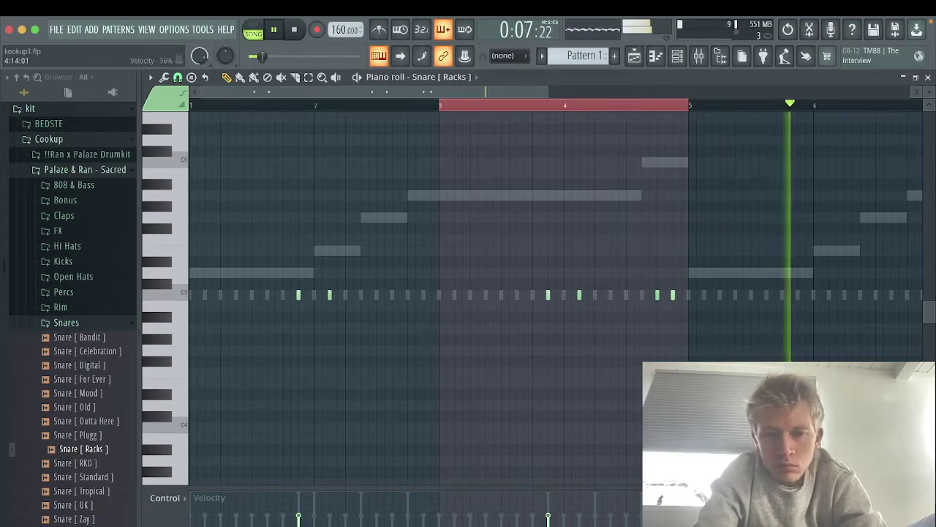
pyautogui.hotkey('ctrl', 'a')
pyautogui.hotkey('ctrl', 'b')
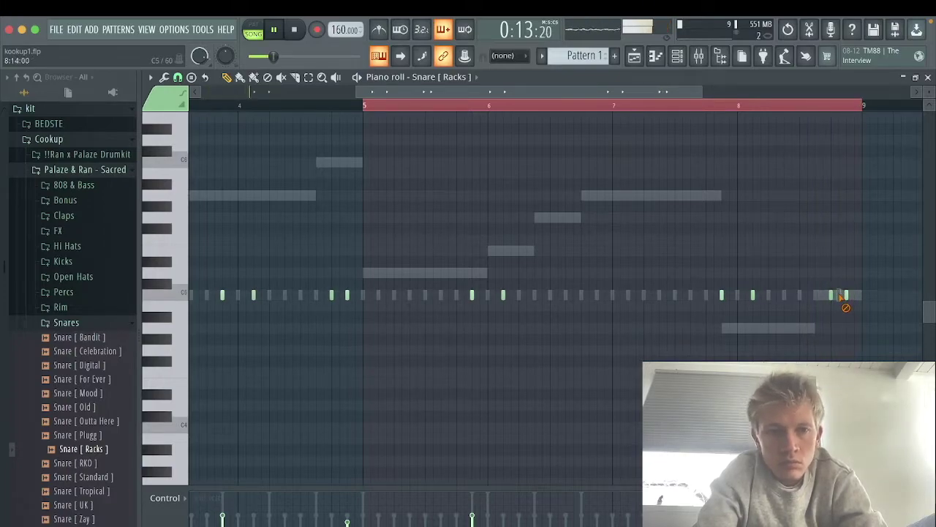
# Step: Duplicate the Snare [ Plugg ] note from bars 1 and 2 into bars 3 and 4
pyautogui.click(677, 55)
pyautogui.rightClick(239, 186)
pyautogui.click(292, 184)
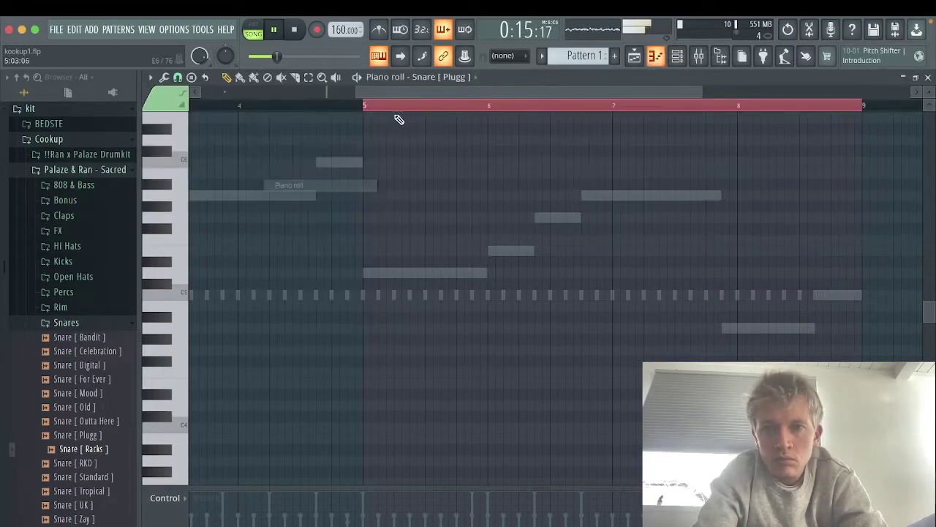
pyautogui.moveTo(249, 107)
pyautogui.mouseDown()
pyautogui.moveTo(191, 110)
pyautogui.moveTo(249, 122)
pyautogui.mouseUp()
pyautogui.hotkey('ctrl', 'b')
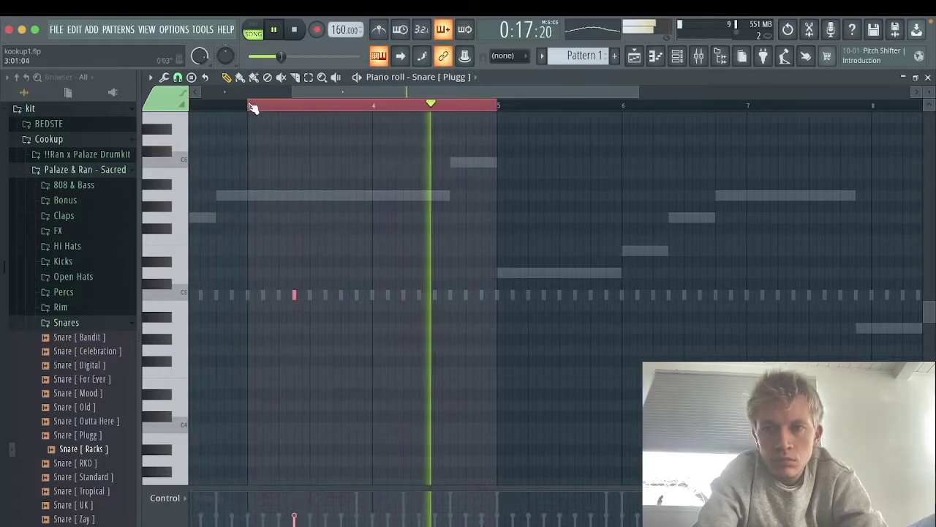
# Step: Duplicate the two-bar Snare [ Plugg ] hit into bars 5 to 8, with an extra hit on step 15 of bar 7
pyautogui.hotkey('ctrl', 'b')
pyautogui.hotkey('ctrl', 'b')
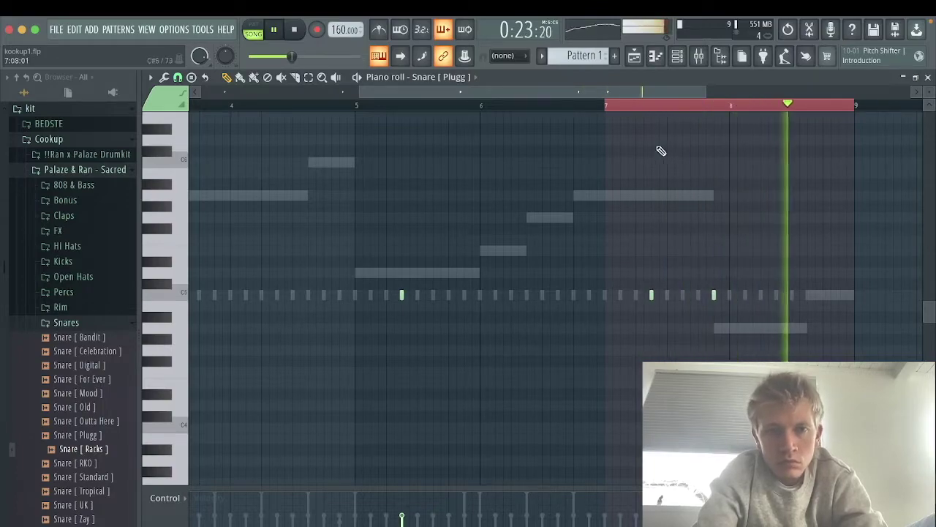
# Step: Route Snare [ Plugg ] and Snare [ Racks ] to mixer tracks 10 and 11, pan them to opposite sides and adjust their stereo separation
pyautogui.press('F6')
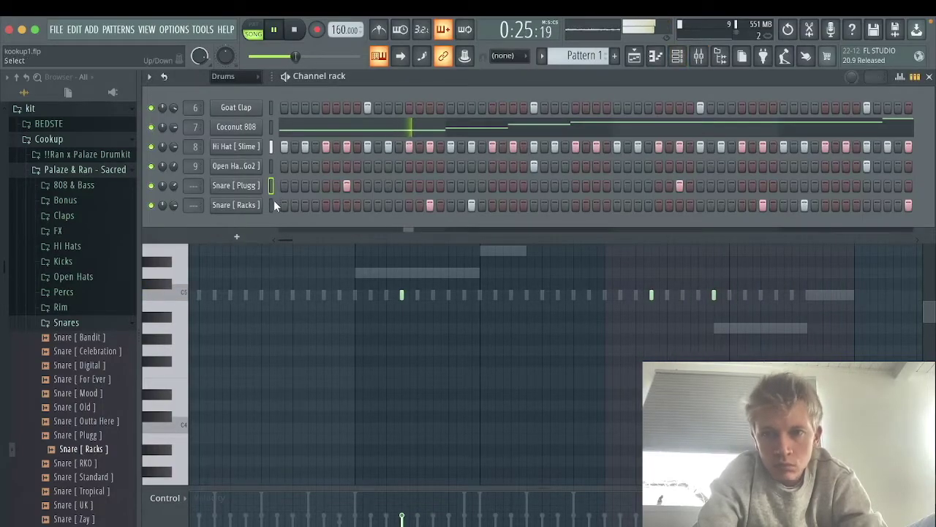
pyautogui.hotkey('ctrl', 'l')
pyautogui.press('F6')
pyautogui.moveTo(477, 286); pyautogui.dragTo(507, 273)
pyautogui.moveTo(505, 332); pyautogui.dragTo(505, 330)
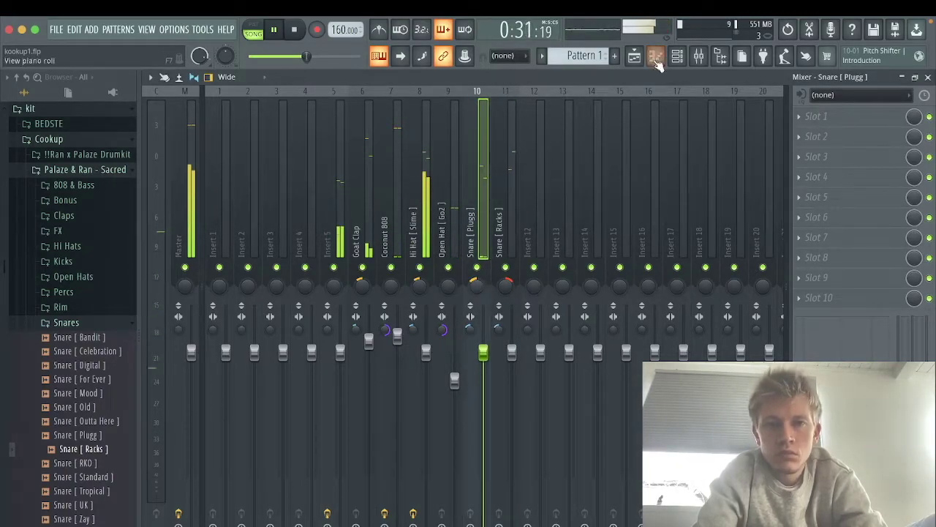
# Step: Delete the Snare [ Racks ] note on step 13 of bar 8
pyautogui.click(677, 55)
pyautogui.rightClick(255, 144)
pyautogui.click(270, 145)
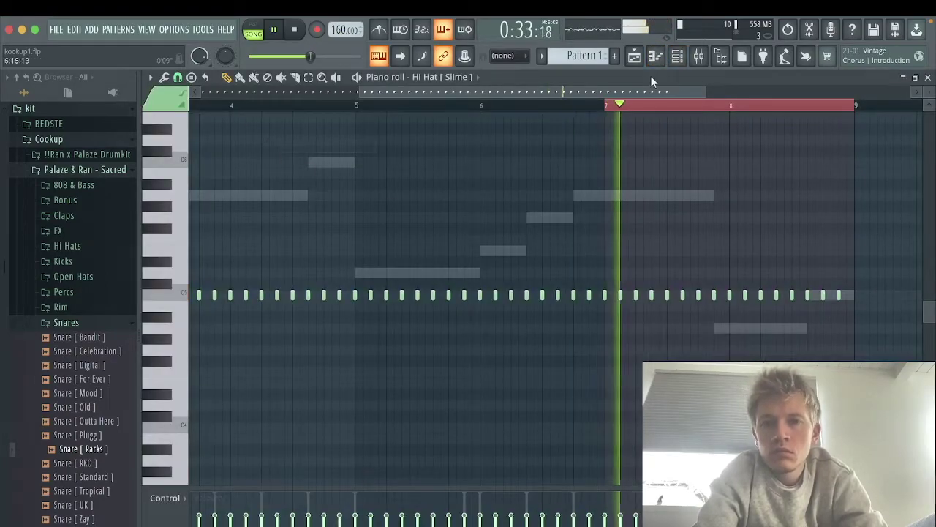
pyautogui.press('Escape')
pyautogui.rightClick(245, 202)
pyautogui.click(269, 203)
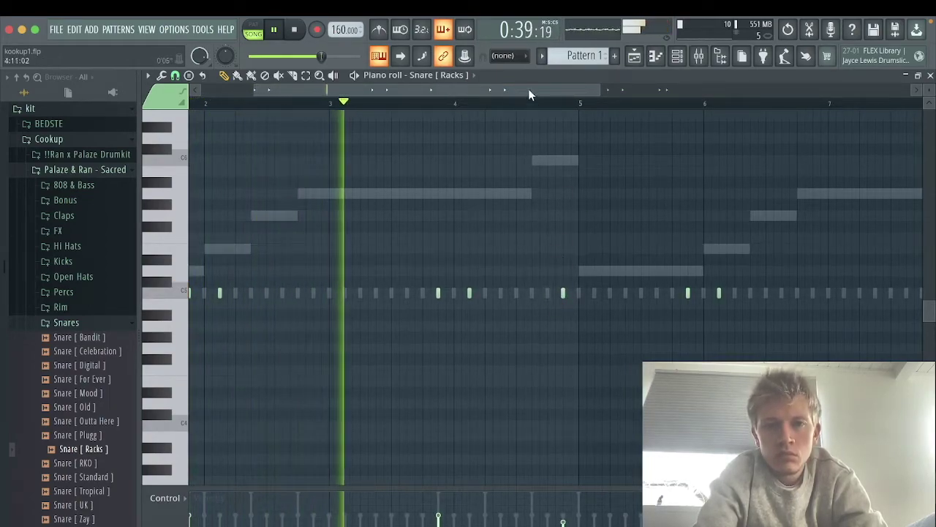
pyautogui.moveTo(530, 92); pyautogui.dragTo(622, 93)
pyautogui.rightClick(853, 293)
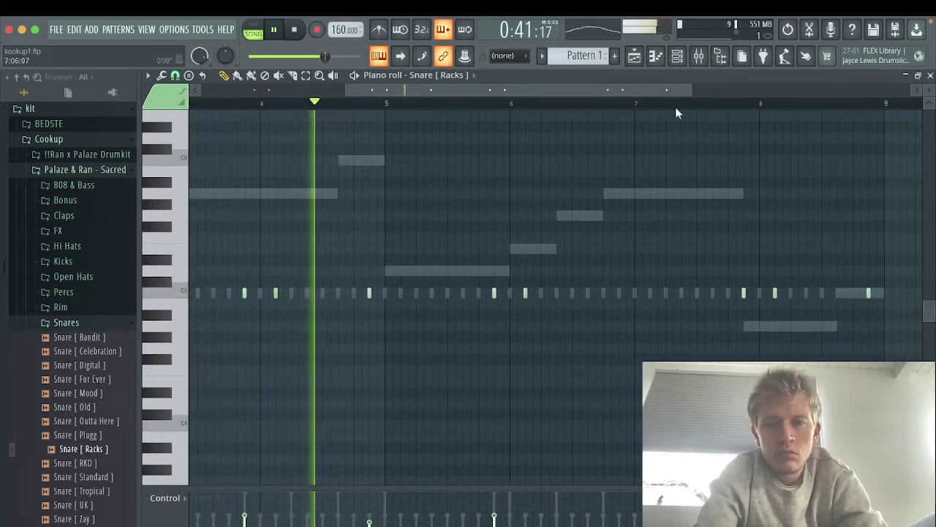
# Step: Add a short D5 roll to Hi Hat [ Slime ] on step 15 of bar 1, using 1/4 step snap
pyautogui.click(677, 56)
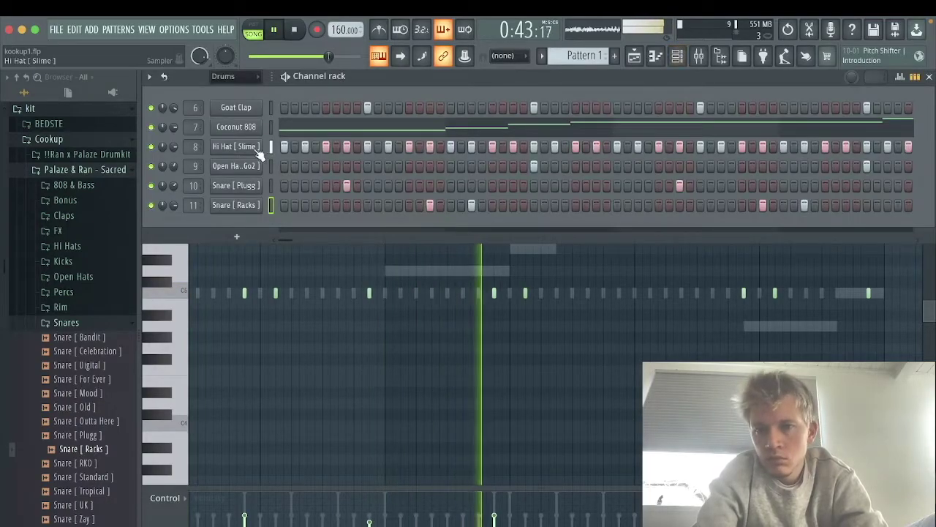
pyautogui.rightClick(259, 151)
pyautogui.click(273, 152)
pyautogui.moveTo(375, 91); pyautogui.dragTo(227, 90)
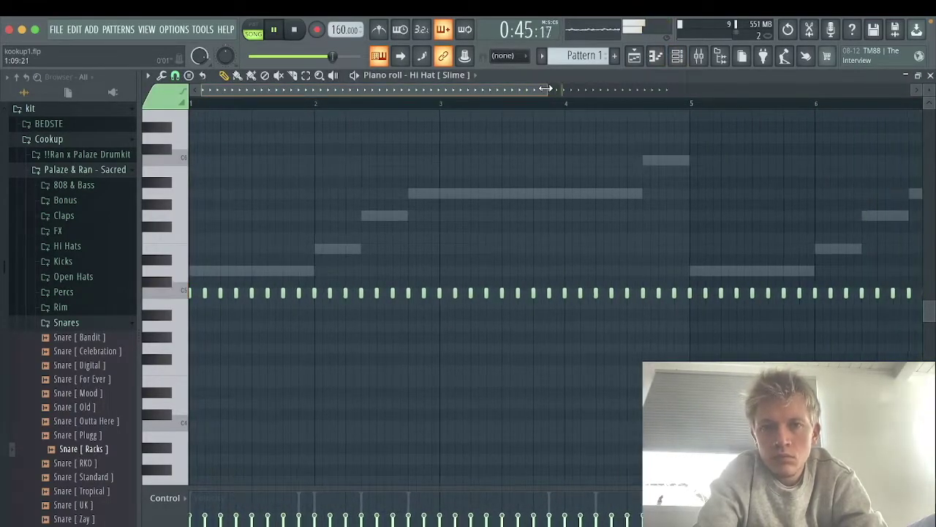
pyautogui.moveTo(546, 88); pyautogui.dragTo(377, 88)
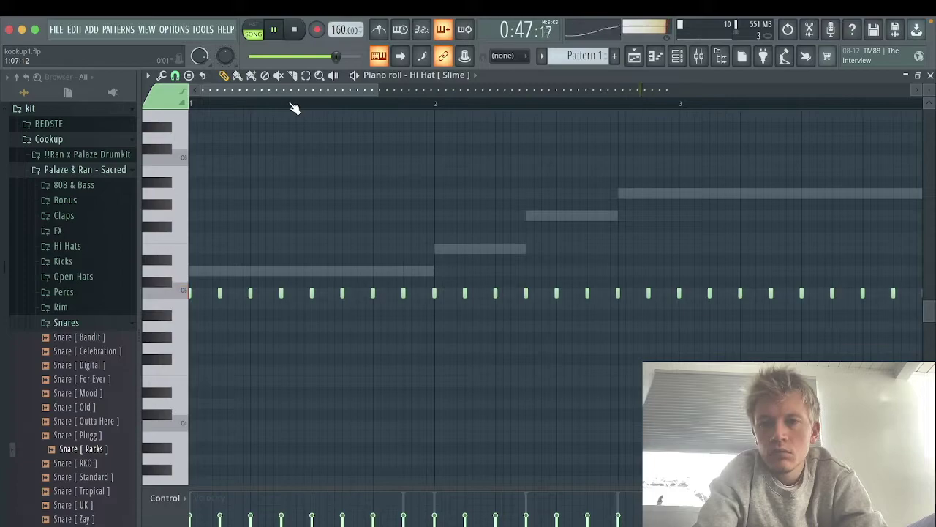
pyautogui.click(174, 76)
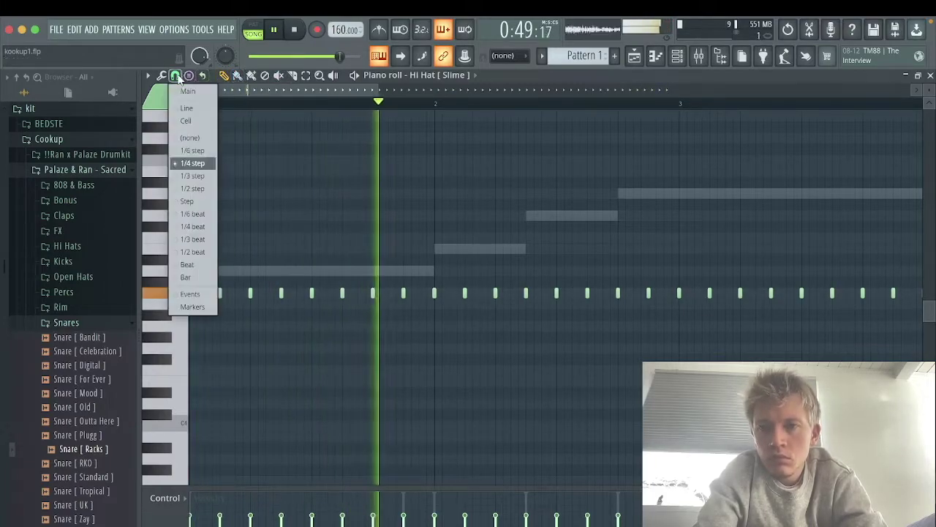
pyautogui.click(194, 163)
pyautogui.click(251, 75)
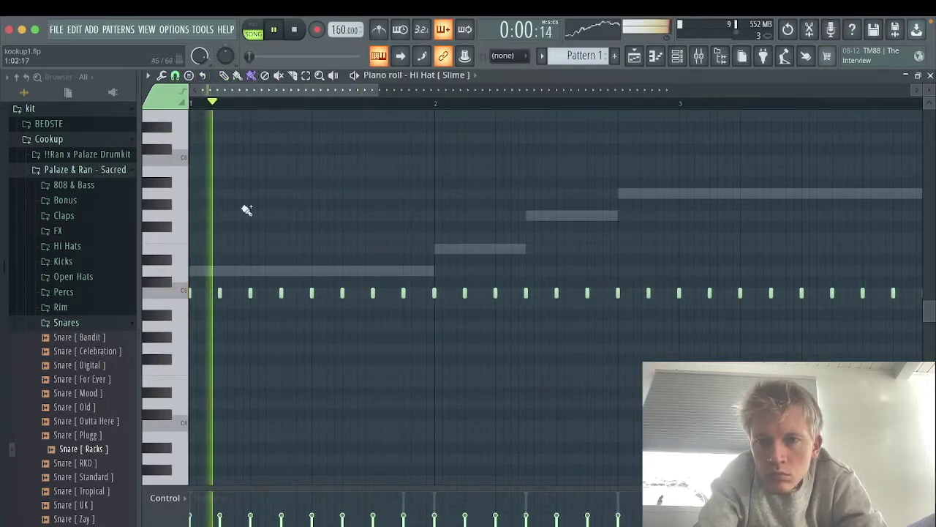
pyautogui.click(409, 271)
pyautogui.press('space')
pyautogui.press('space')
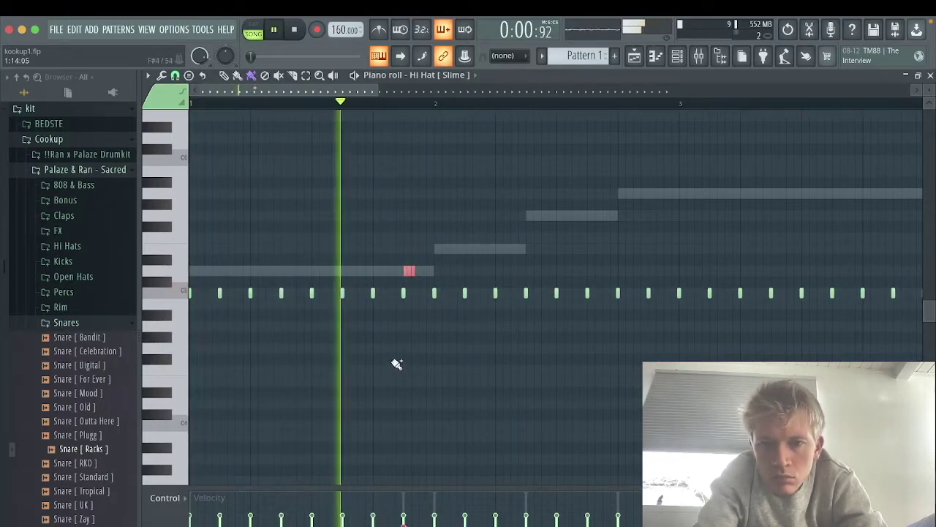
# Step: Add an A#4 hi-hat roll on step 9 of bar 1, removing the trial roll on step 11
pyautogui.click(347, 314)
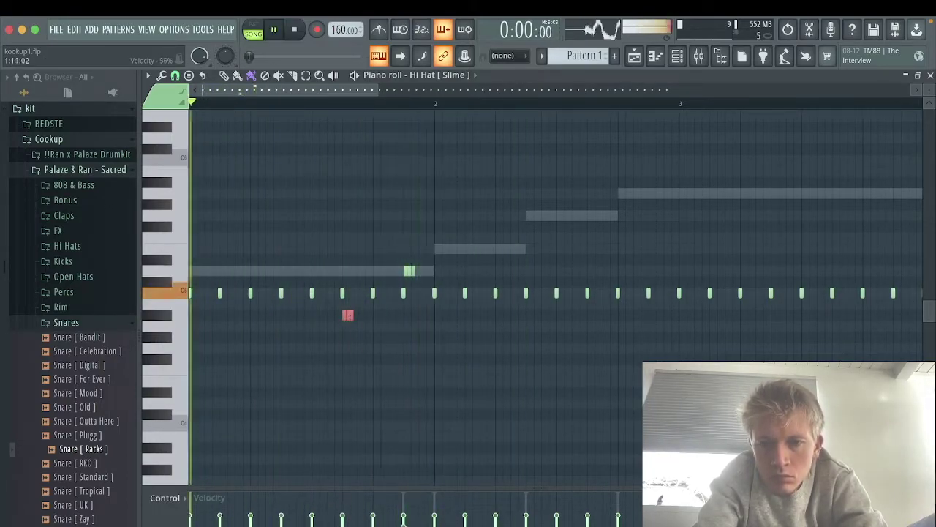
pyautogui.click(315, 314)
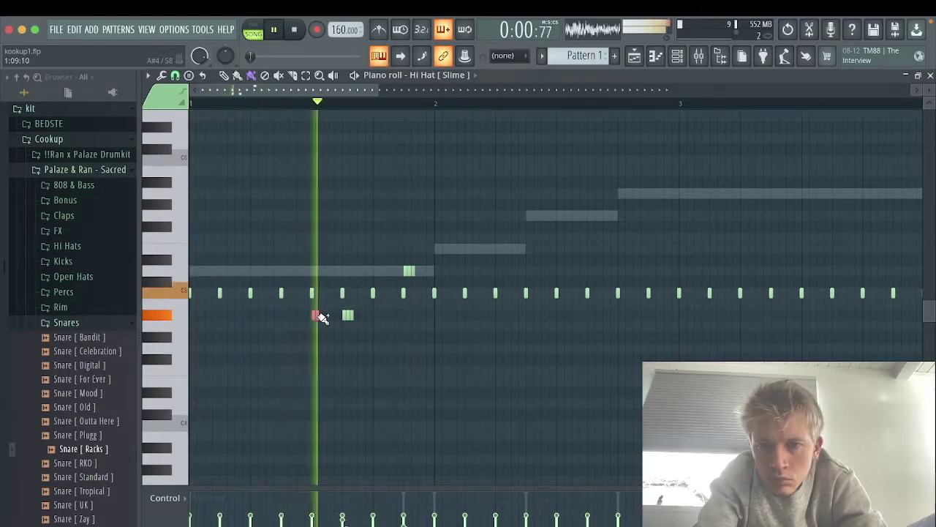
pyautogui.rightClick(347, 315)
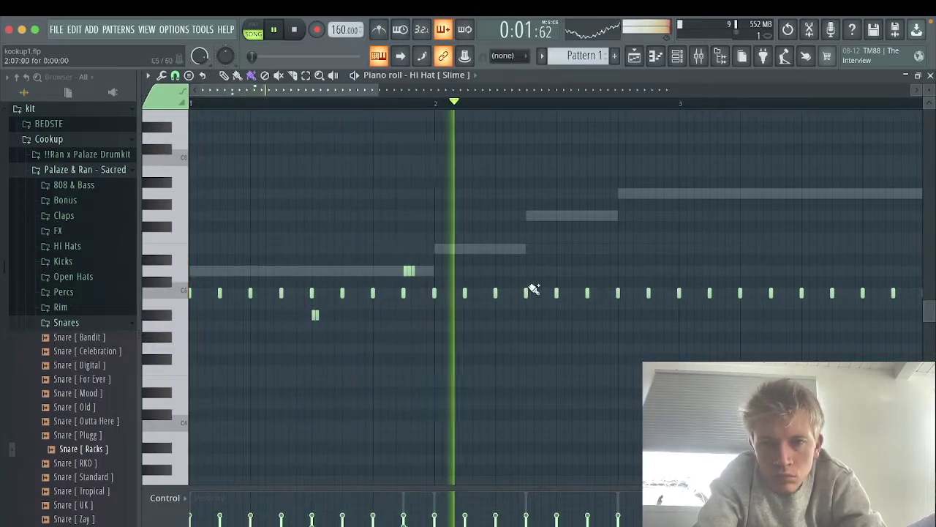
pyautogui.press('space')
pyautogui.press('space')
# Step: Add an E5 hi-hat roll with lowered velocity at the start of bar 2 and an A#4 roll on step 5
pyautogui.keyDown('ctrl'); pyautogui.click(440, 252); pyautogui.keyUp('ctrl')
pyautogui.moveTo(437, 514); pyautogui.dragTo(436, 525)
pyautogui.keyDown('ctrl'); pyautogui.click(537, 345); pyautogui.keyUp('ctrl')
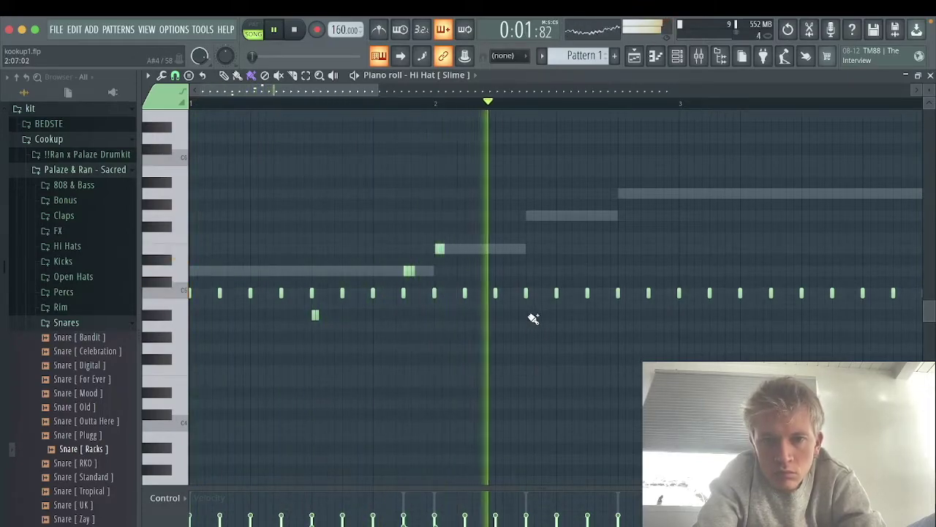
pyautogui.click(501, 316)
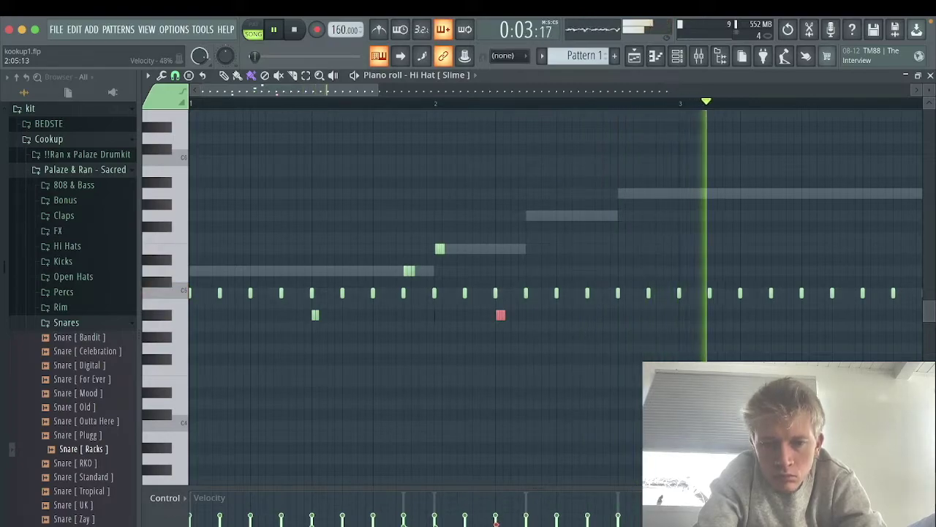
pyautogui.click(533, 316)
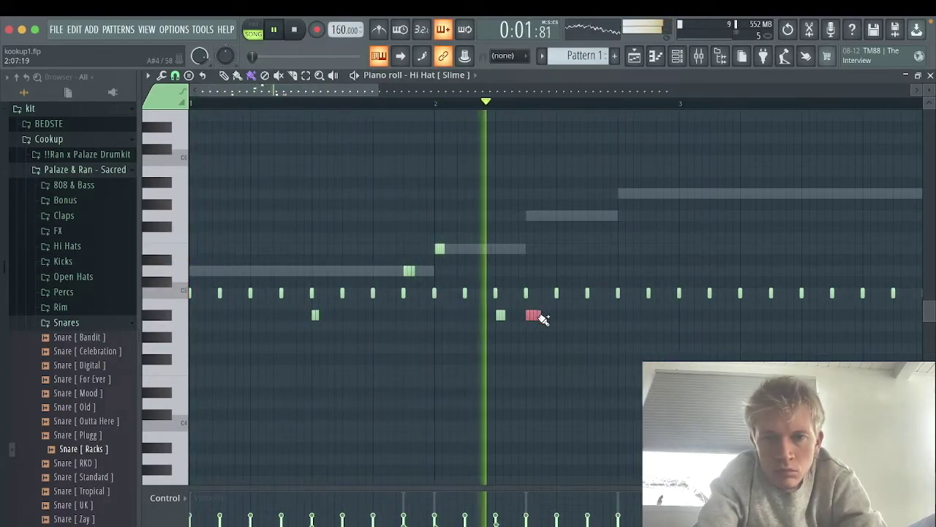
pyautogui.click(174, 75)
pyautogui.click(187, 161)
pyautogui.rightClick(541, 316)
# Step: Add an A#4 hi-hat roll on step 13 and a G#4 roll on step 15 of bar 2, and select both rolls
pyautogui.click(625, 315)
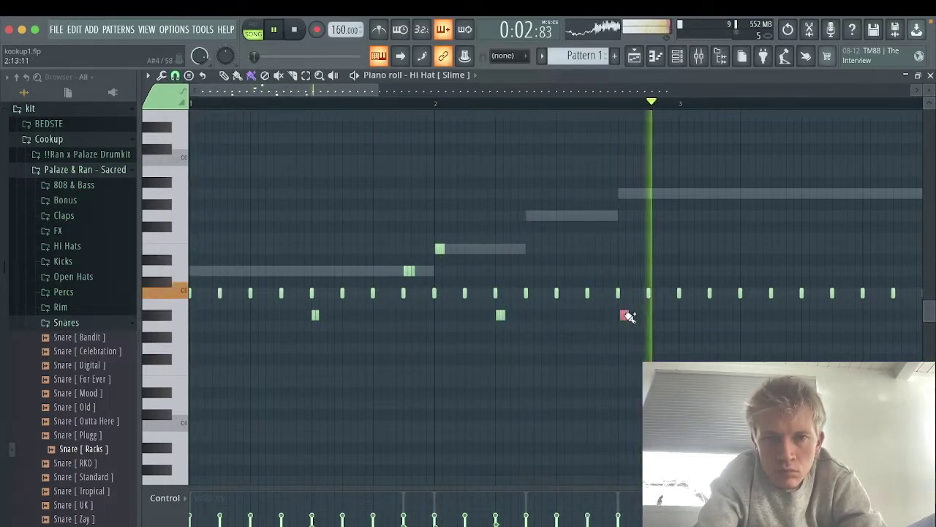
pyautogui.press('space')
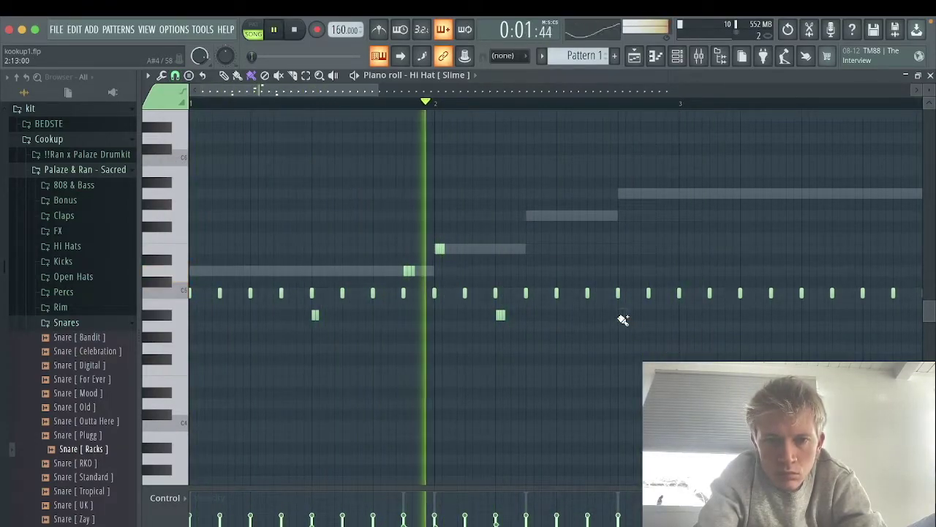
pyautogui.click(655, 338)
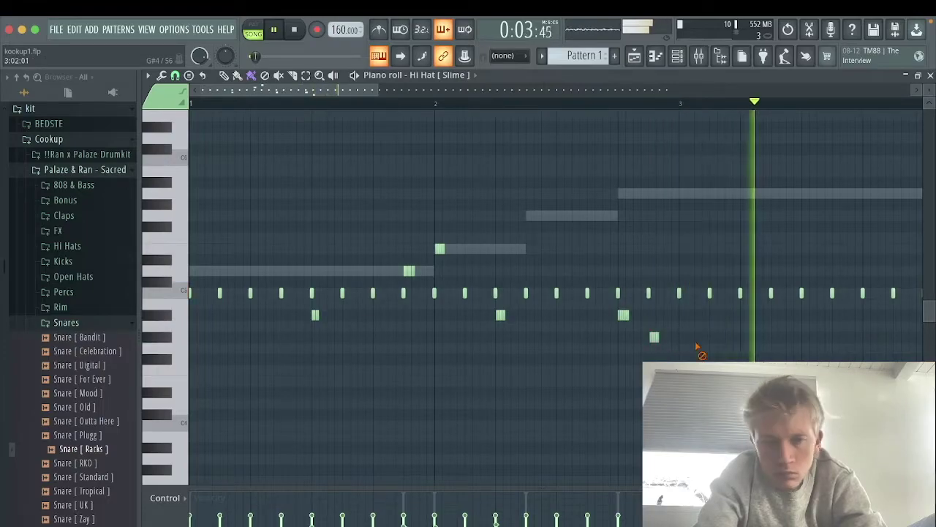
pyautogui.press('space')
pyautogui.click(305, 76)
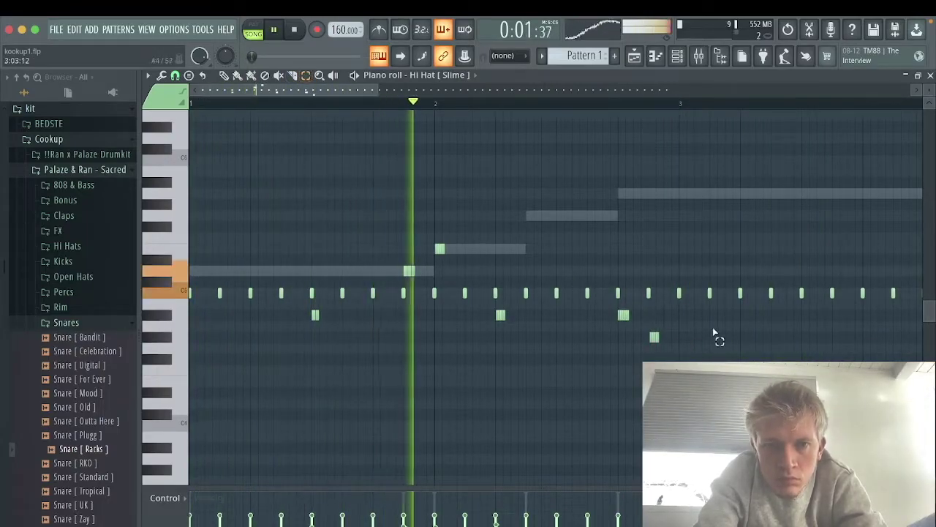
pyautogui.moveTo(705, 304); pyautogui.dragTo(604, 349)
pyautogui.click(225, 76)
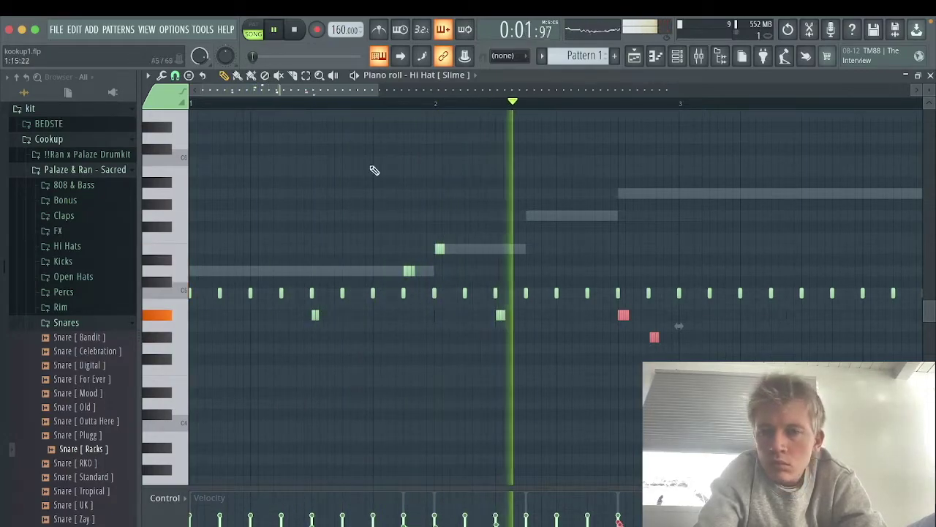
# Step: Set the snap to 1/3 step and paint triplet hi-hats in bar 2: three B4 notes from step 7 and C5 notes on steps 9 and 11
pyautogui.click(174, 76)
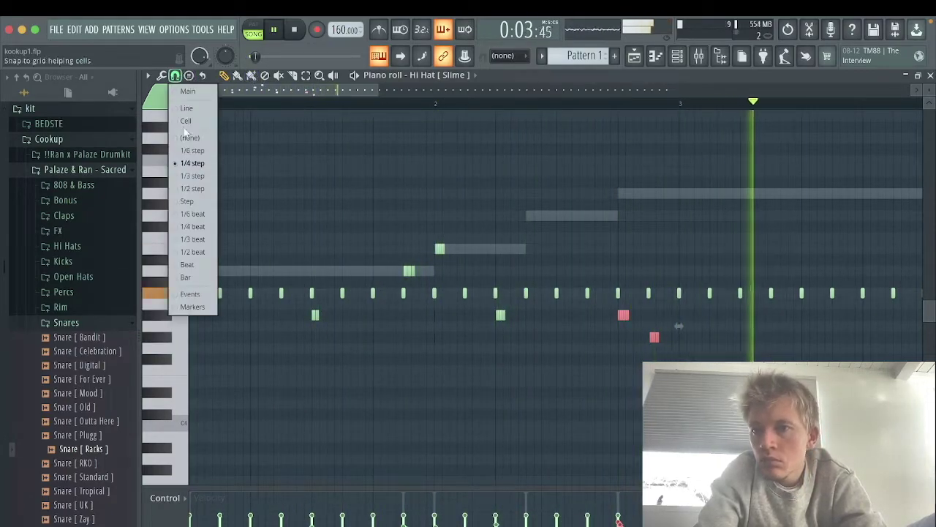
pyautogui.click(191, 177)
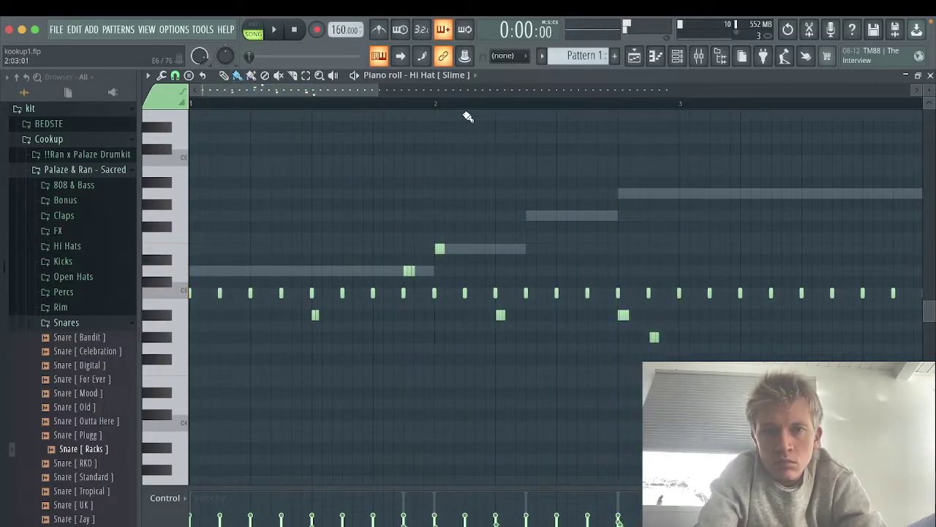
pyautogui.press('space')
pyautogui.click(593, 293)
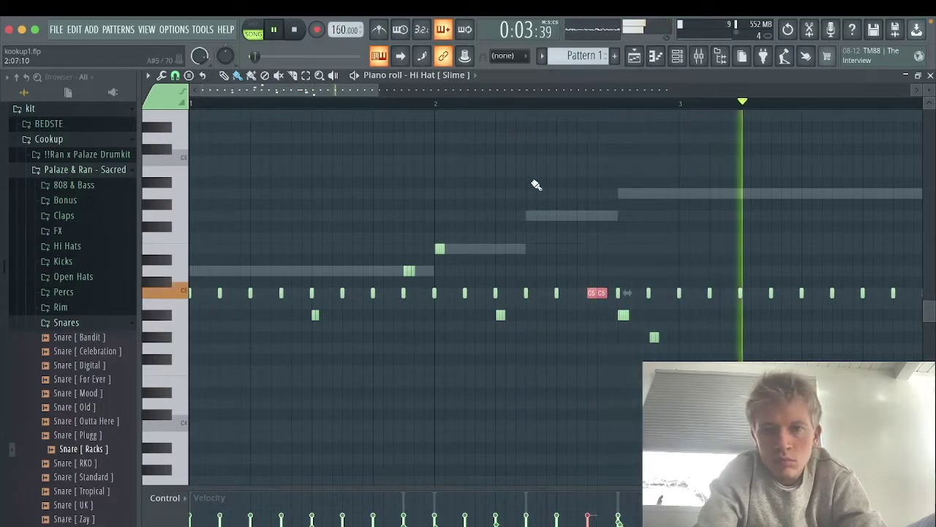
pyautogui.moveTo(593, 294); pyautogui.dragTo(560, 294)
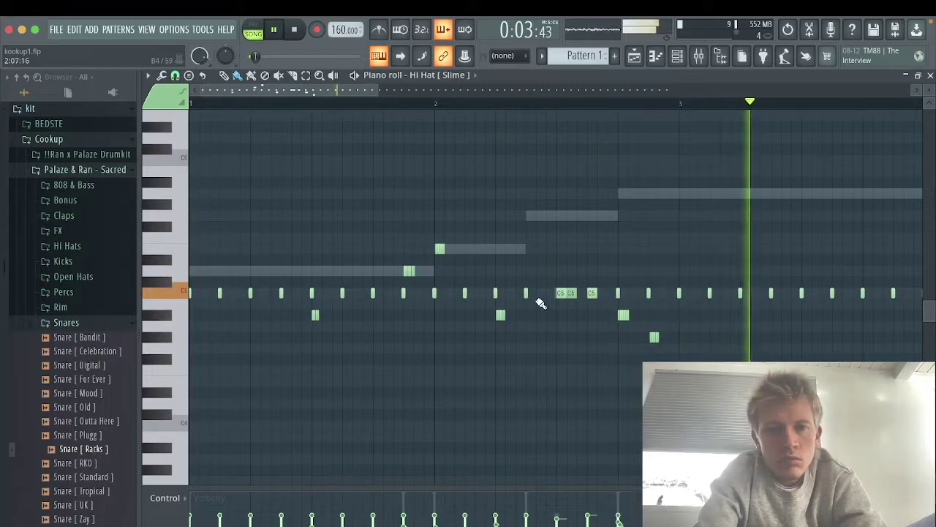
pyautogui.moveTo(534, 303); pyautogui.dragTo(566, 307)
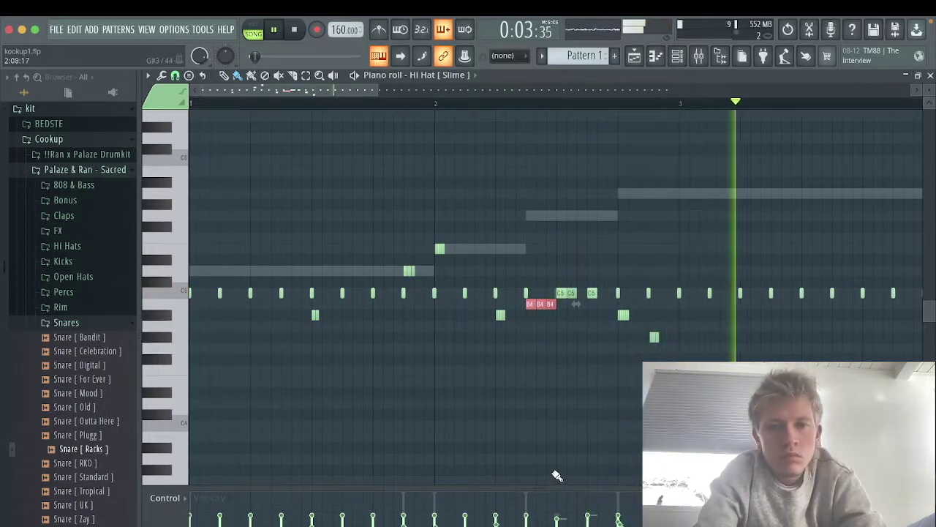
# Step: Delete the old hi-hat notes from bar 3 onward and duplicate the two-bar hi-hat pattern through bar 8
pyautogui.click(369, 97)
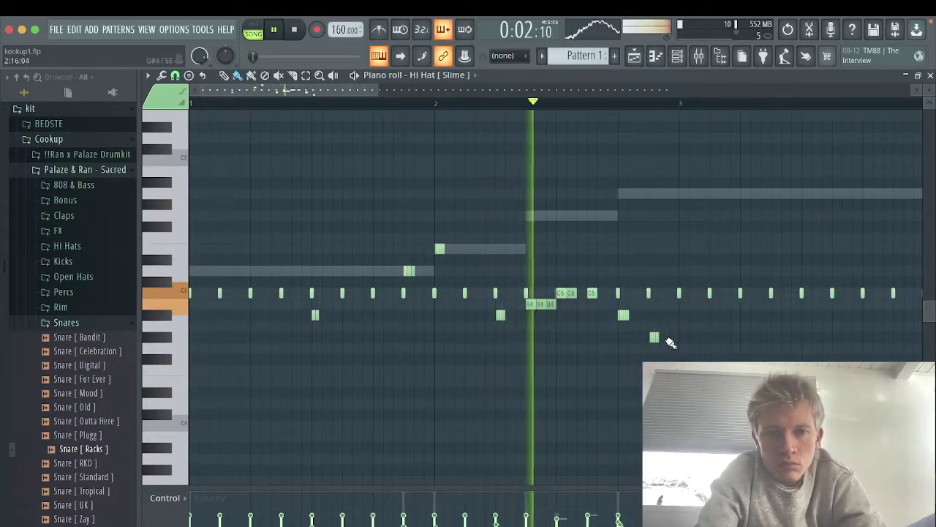
pyautogui.moveTo(378, 89); pyautogui.dragTo(654, 115)
pyautogui.moveTo(377, 294)
pyautogui.mouseDown()
pyautogui.moveTo(923, 304)
pyautogui.moveTo(617, 303)
pyautogui.mouseUp()
pyautogui.hotkey('ctrl', 'a')
pyautogui.keyDown('ctrl'); pyautogui.click(465, 104); pyautogui.keyUp('ctrl')
pyautogui.moveTo(466, 104); pyautogui.dragTo(275, 114)
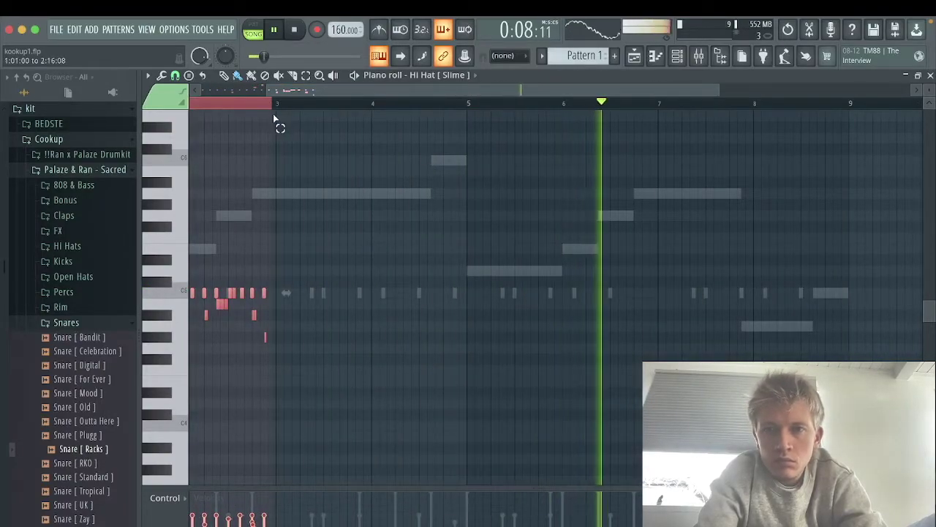
pyautogui.hotkey('ctrl', 'b')
pyautogui.hotkey('ctrl', 'b')
pyautogui.hotkey('ctrl', 'b')
pyautogui.moveTo(718, 90); pyautogui.dragTo(474, 99)
pyautogui.moveTo(277, 94)
pyautogui.mouseDown()
pyautogui.moveTo(197, 90)
pyautogui.moveTo(271, 94)
pyautogui.mouseUp()
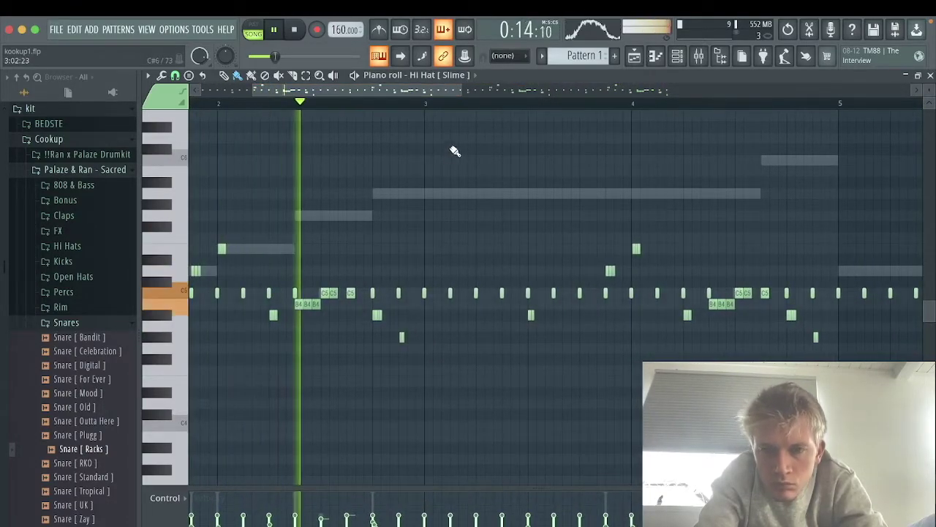
pyautogui.moveTo(417, 91); pyautogui.dragTo(443, 96)
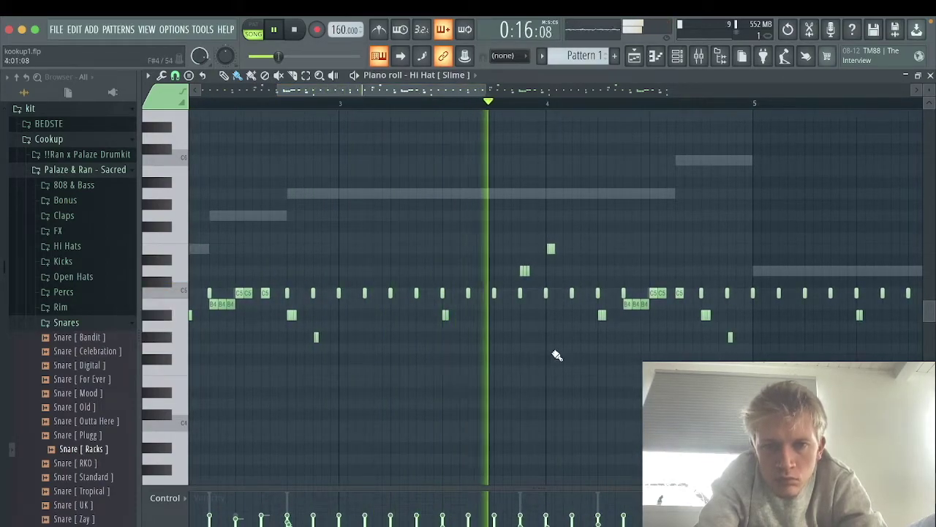
pyautogui.click(582, 337)
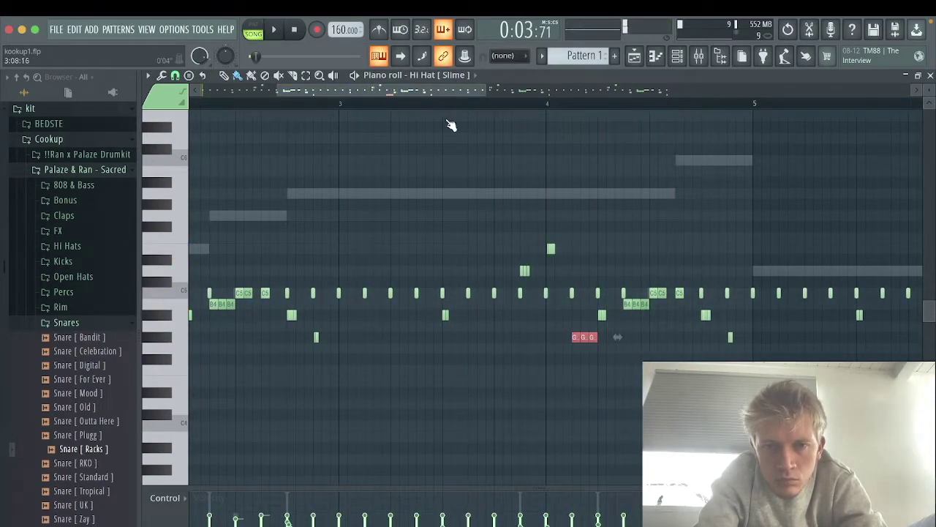
pyautogui.press('space')
pyautogui.keyDown('super'); pyautogui.click(641, 456); pyautogui.keyUp('super')
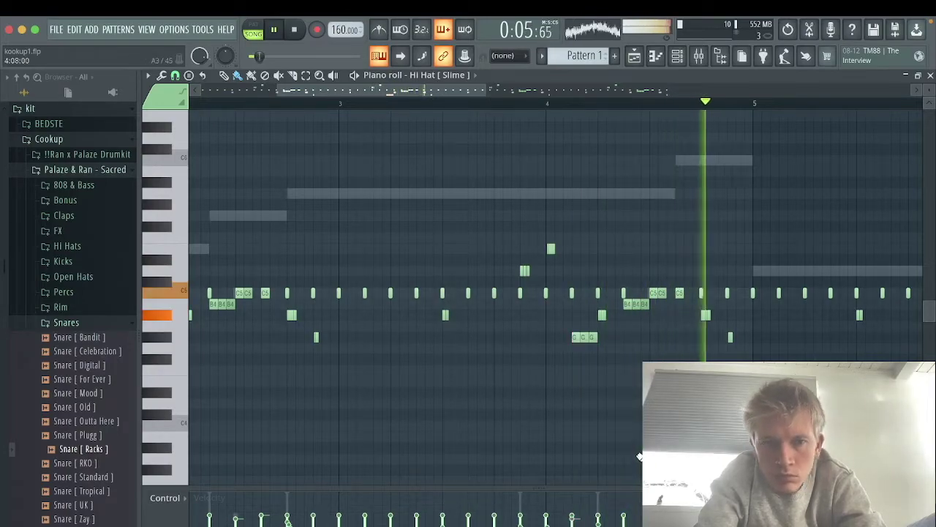
pyautogui.press('space')
pyautogui.rightClick(591, 339)
# Step: Paint three D5 triplet hi-hat notes starting on step 3 of bar 4 and check them against playback
pyautogui.press('space')
pyautogui.press('space')
pyautogui.moveTo(575, 272); pyautogui.dragTo(592, 277)
pyautogui.press('space')
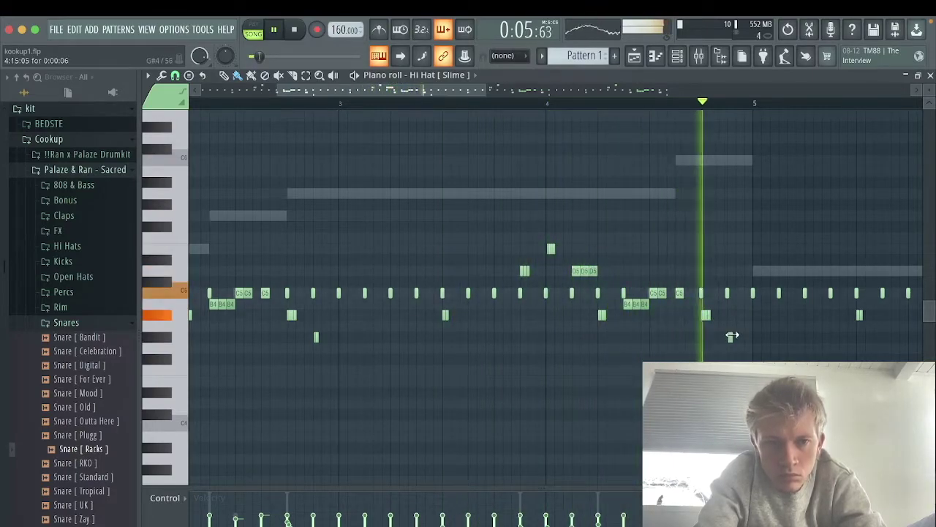
# Step: Replace the C5 hit and G#4 roll on step 15 of bar 4 with a longer C5 note and trim the E5 roll starting bar 4
pyautogui.rightClick(728, 294)
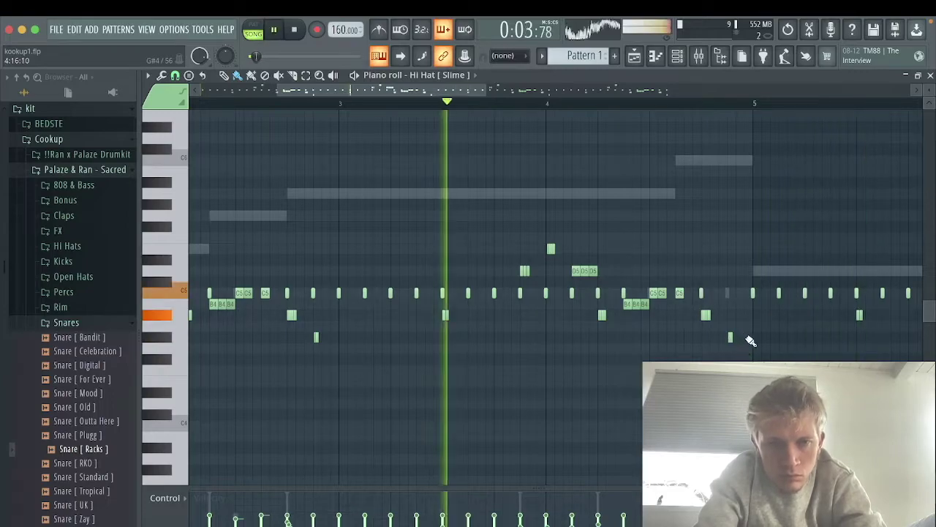
pyautogui.click(731, 293)
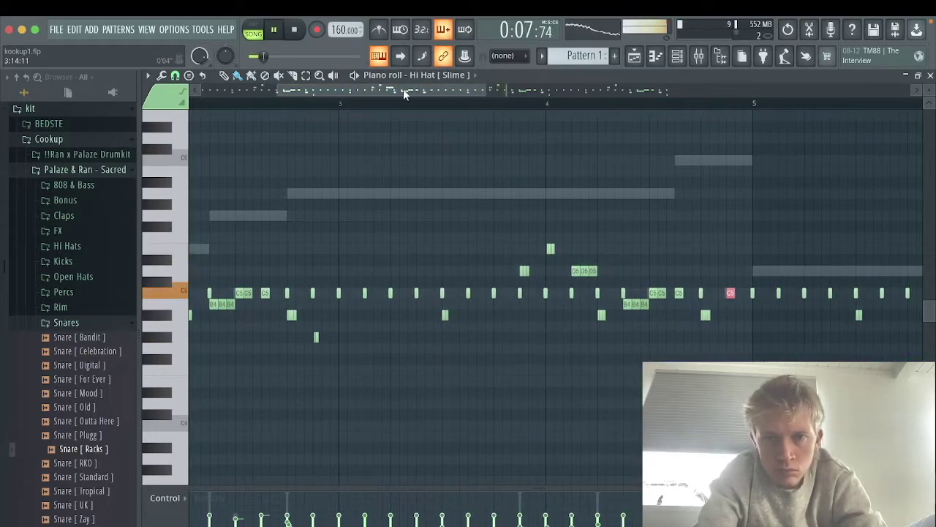
pyautogui.rightClick(554, 250)
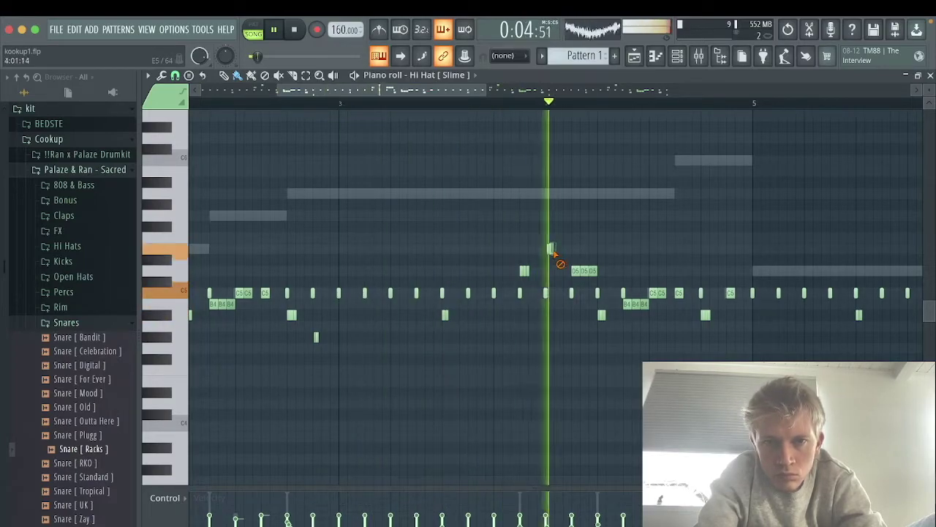
# Step: Delete the old hi-hat notes from bar 5 onward and duplicate the four-bar hi-hat pattern into bars 5 to 8
pyautogui.moveTo(447, 93); pyautogui.dragTo(755, 91)
pyautogui.moveTo(390, 296)
pyautogui.mouseDown()
pyautogui.moveTo(875, 312)
pyautogui.moveTo(578, 292)
pyautogui.mouseUp()
pyautogui.moveTo(470, 316)
pyautogui.mouseDown()
pyautogui.moveTo(773, 334)
pyautogui.moveTo(756, 314)
pyautogui.moveTo(772, 343)
pyautogui.mouseUp()
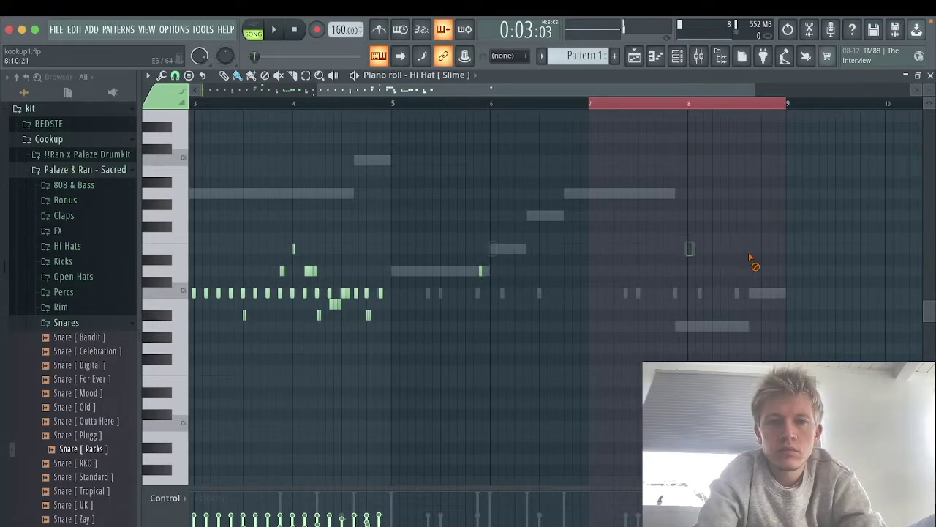
pyautogui.press('super+a')
pyautogui.rightClick(393, 107)
pyautogui.press('super+b')
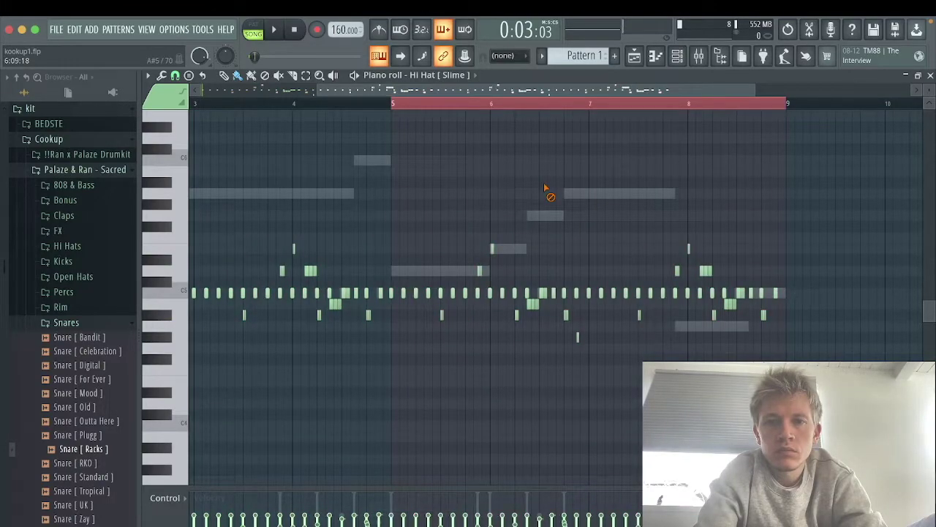
pyautogui.press('space')
pyautogui.press('super+a')
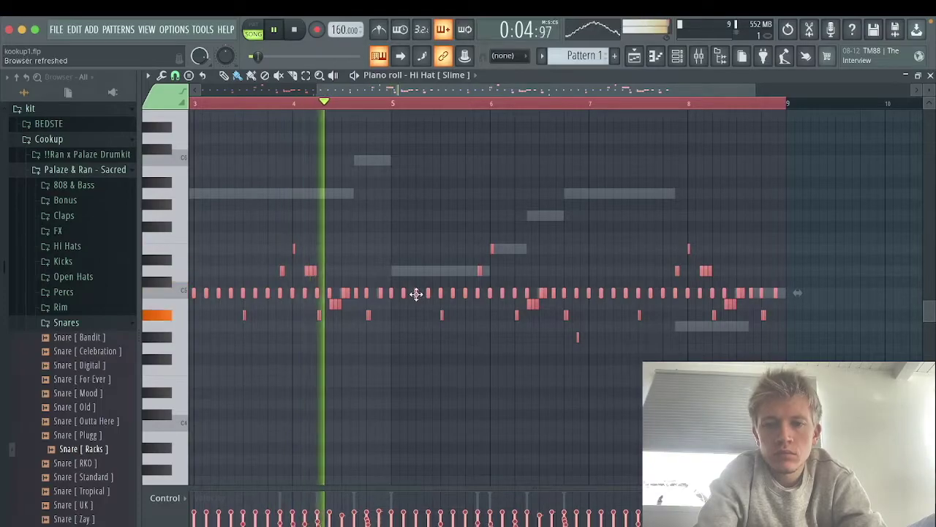
pyautogui.press('super+d')
# Step: Load Effectrix into the third effect slot of the Hi Hat [ Slime ] mixer track
pyautogui.click(678, 57)
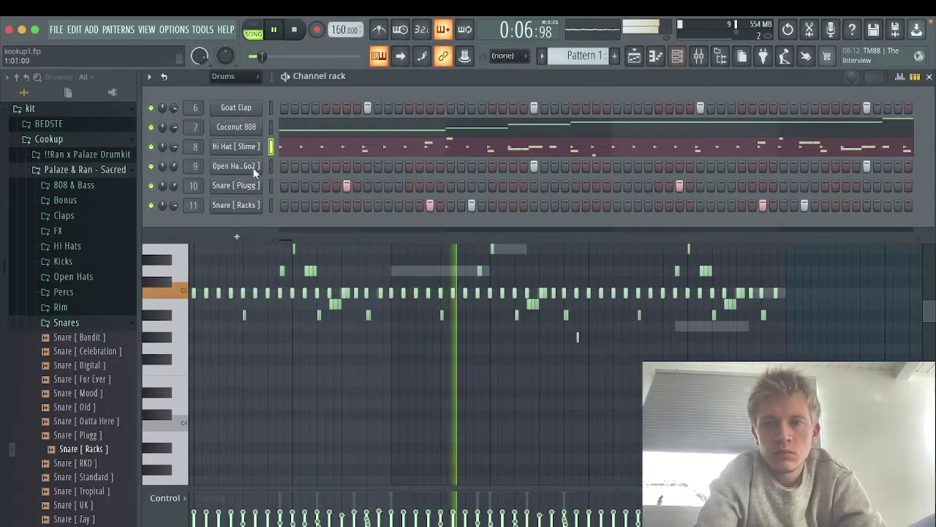
pyautogui.click(677, 57)
pyautogui.click(699, 56)
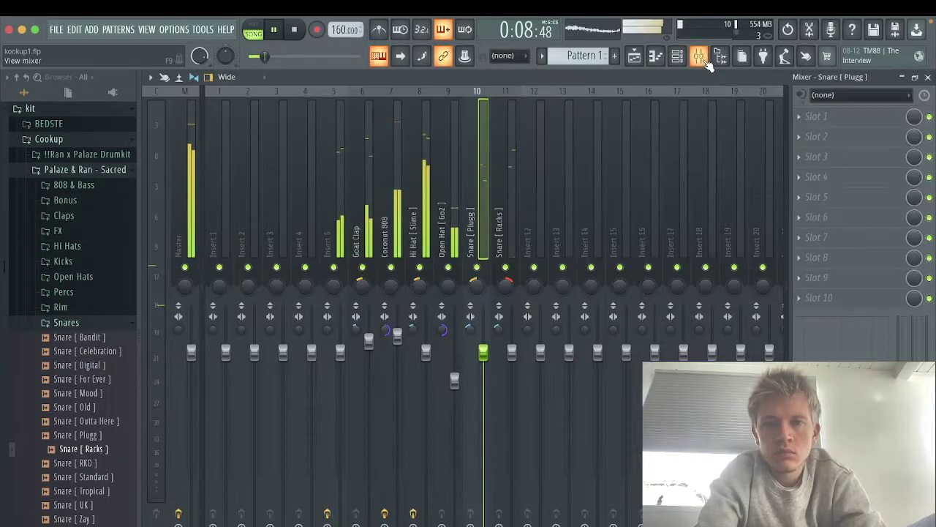
pyautogui.click(422, 199)
pyautogui.click(814, 157)
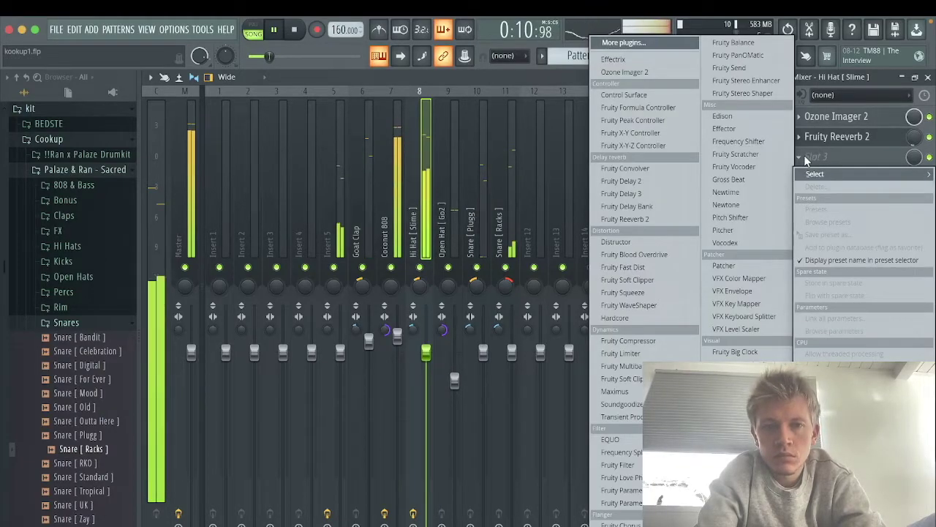
pyautogui.click(645, 60)
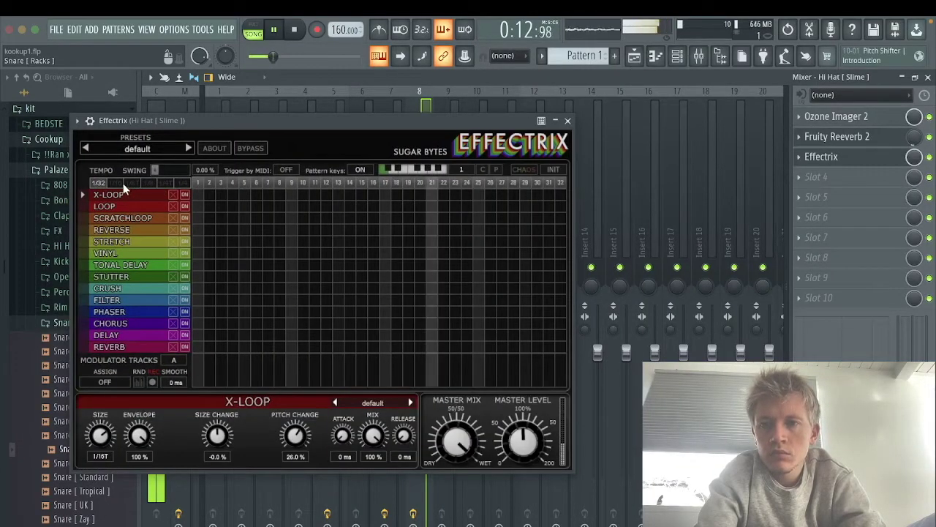
# Step: Set the Effectrix tempo to 1/16 and draw Phaser blocks on steps 6–7, 18–19, 22–24 and 30–31
pyautogui.moveTo(539, 311); pyautogui.dragTo(550, 311)
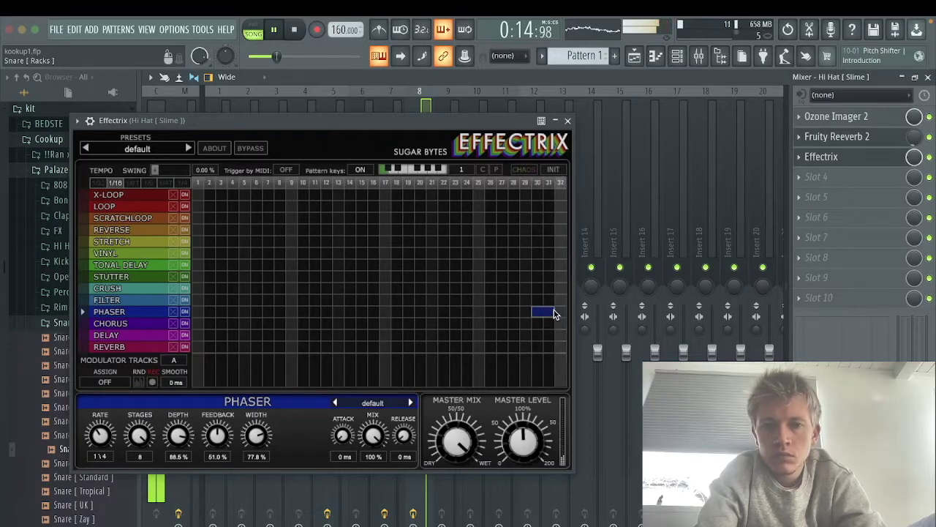
pyautogui.moveTo(397, 311); pyautogui.dragTo(414, 312)
pyautogui.moveTo(441, 312); pyautogui.dragTo(470, 312)
pyautogui.moveTo(257, 310); pyautogui.dragTo(269, 311)
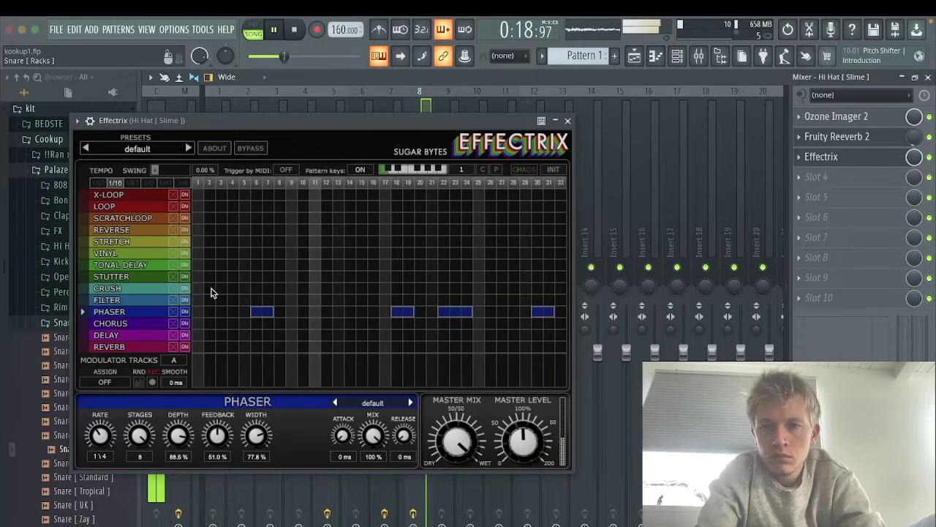
# Step: Add Crush blocks on steps 2–3, 18 and 26 in Effectrix and set the Crush mix to 76.5%
pyautogui.moveTo(210, 288); pyautogui.dragTo(221, 287)
pyautogui.moveTo(379, 436); pyautogui.dragTo(383, 464)
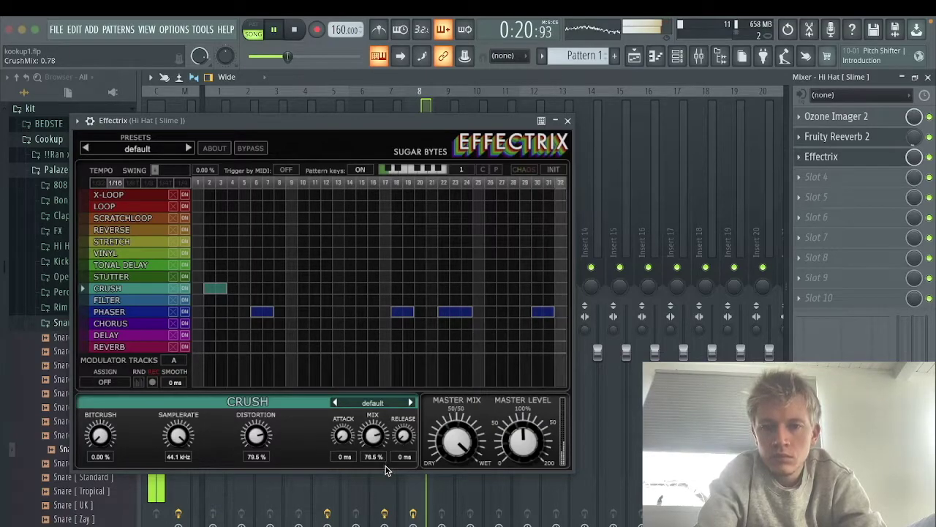
pyautogui.click(397, 288)
pyautogui.click(490, 288)
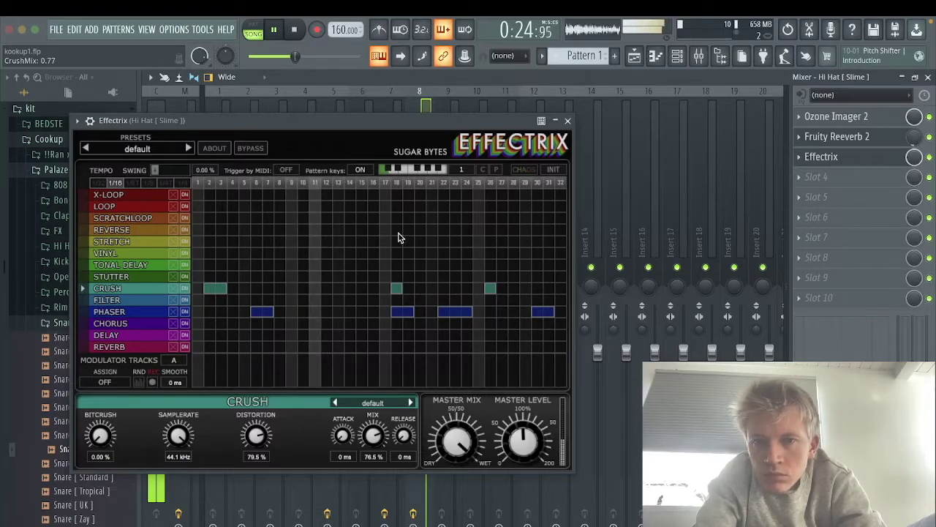
# Step: Add Reverse on steps 10–11 at 34.5% mix and Chorus on steps 27–28 at 15.5% mix, saving the project
pyautogui.moveTo(451, 230); pyautogui.dragTo(303, 230)
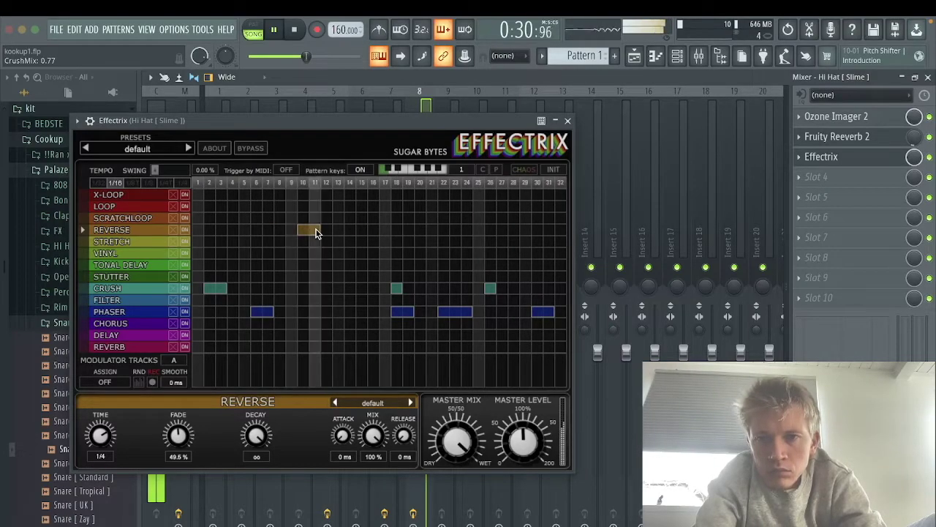
pyautogui.moveTo(373, 439); pyautogui.dragTo(387, 513)
pyautogui.press('super+s')
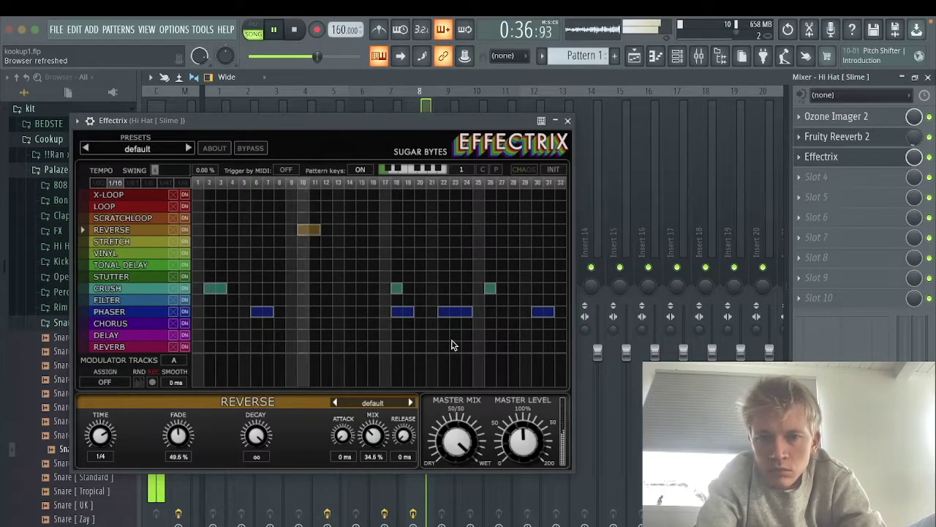
pyautogui.moveTo(500, 323); pyautogui.dragTo(517, 335)
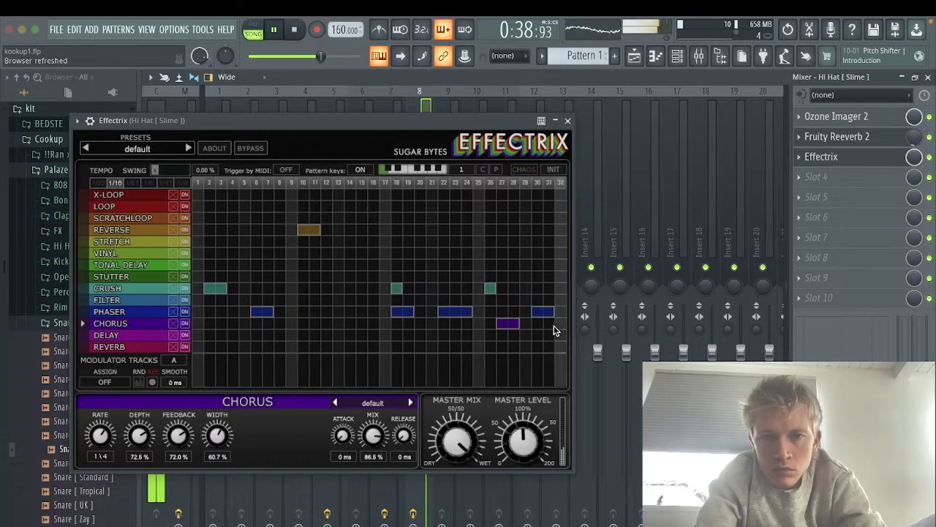
pyautogui.moveTo(374, 436); pyautogui.dragTo(403, 514)
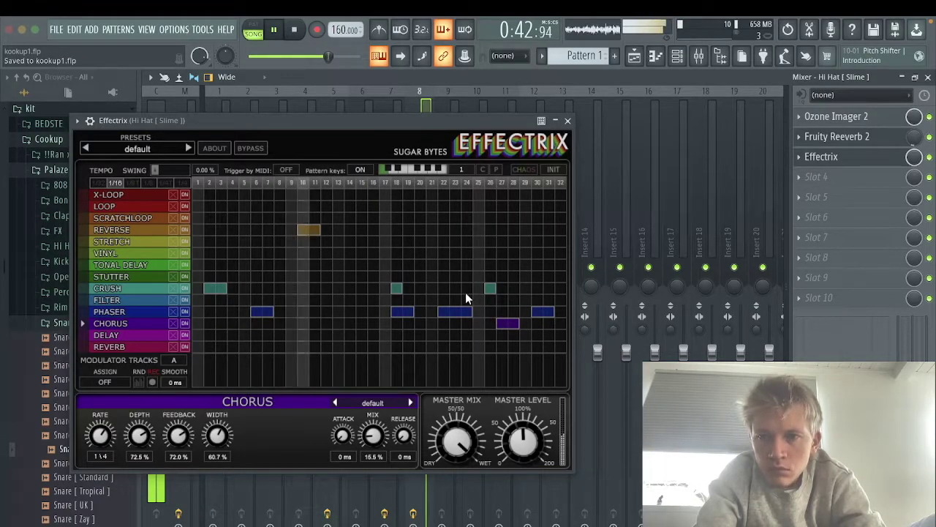
pyautogui.moveTo(446, 242); pyautogui.dragTo(462, 247)
pyautogui.rightClick(462, 246)
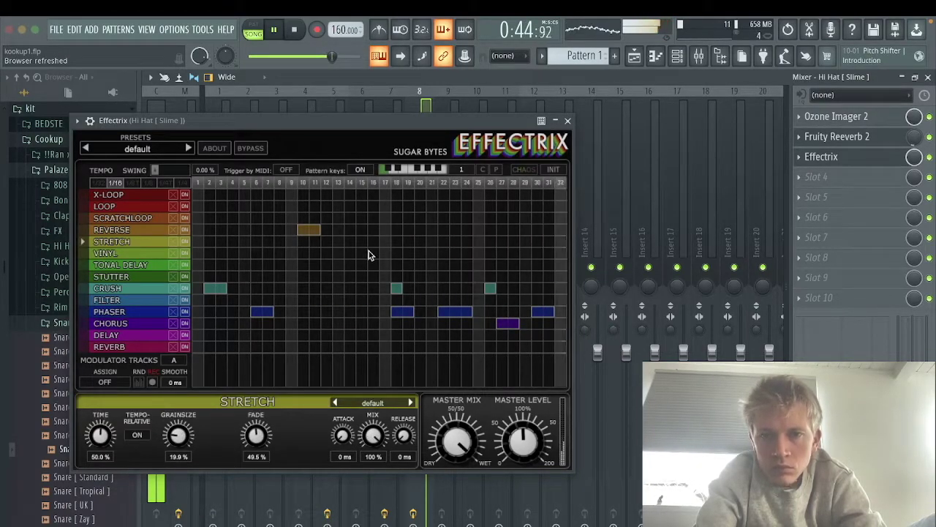
pyautogui.moveTo(349, 245); pyautogui.dragTo(369, 244)
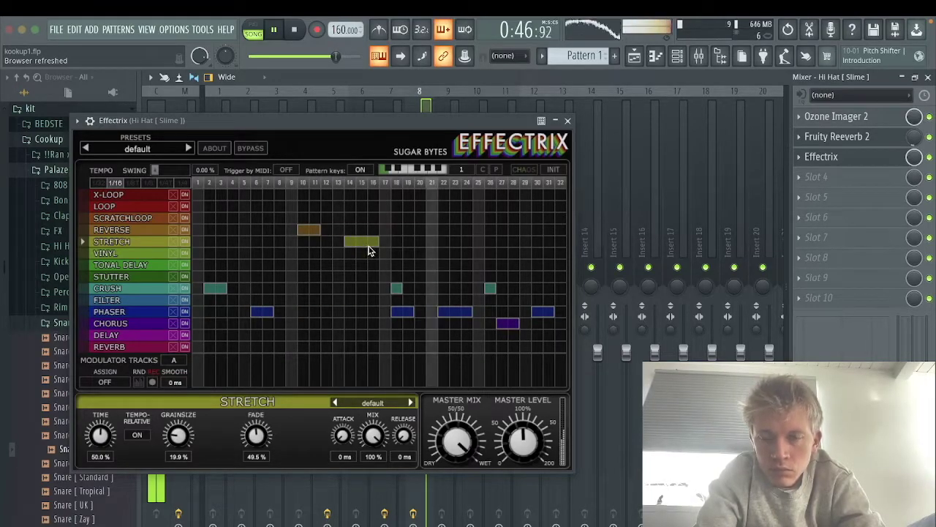
pyautogui.rightClick(366, 242)
# Step: Add a Stretch block on steps 6–7 at 30.5% mix and close Effectrix
pyautogui.moveTo(255, 243); pyautogui.dragTo(269, 243)
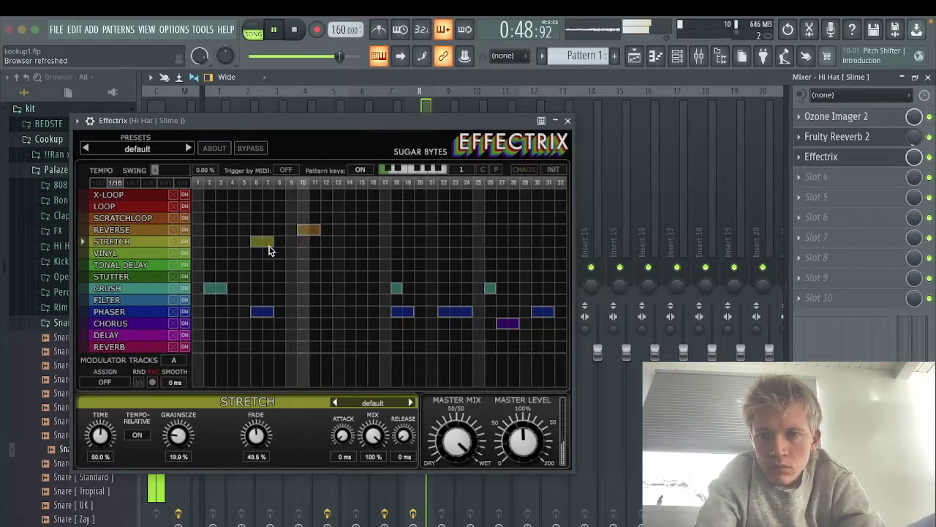
pyautogui.moveTo(373, 435); pyautogui.dragTo(374, 458)
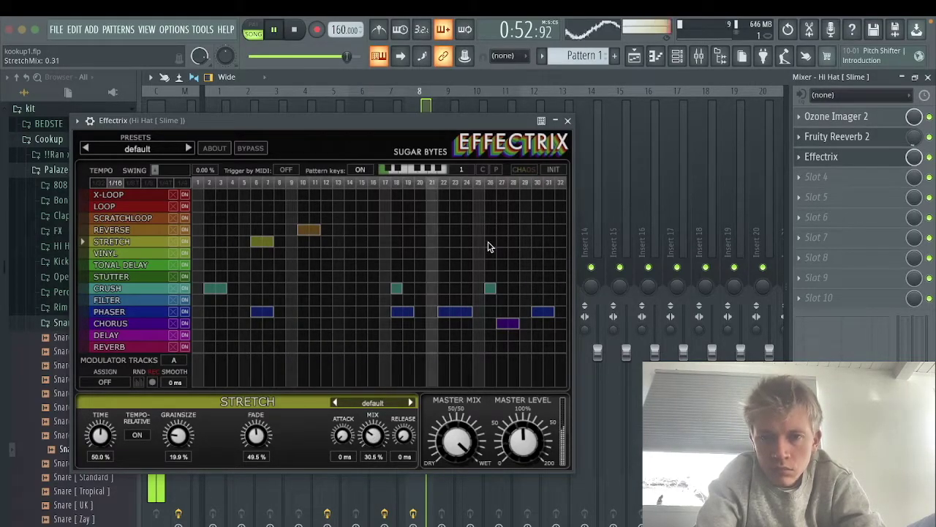
pyautogui.press('Escape')
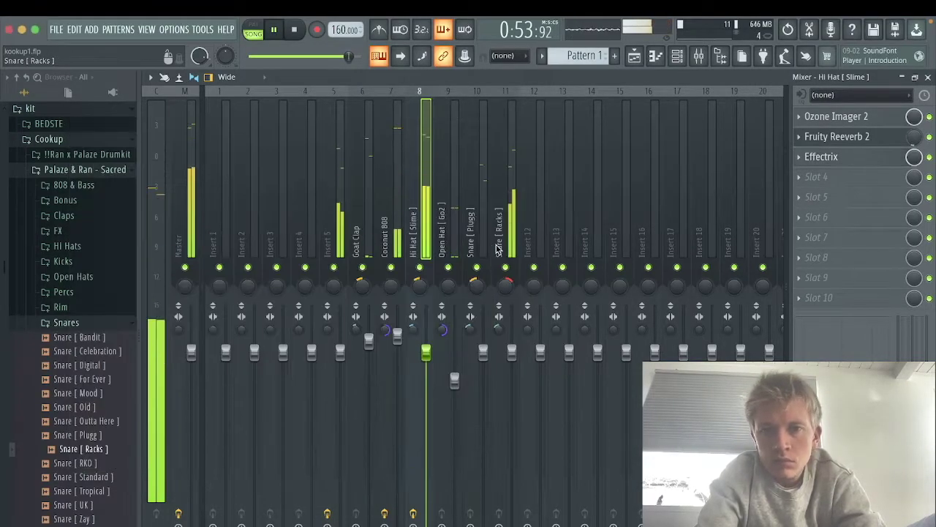
# Step: Browse the Sacred kit's Percs folder and audition percussion samples in the Palaze x Dan..ras Drum Kit
pyautogui.click(676, 62)
pyautogui.click(96, 324)
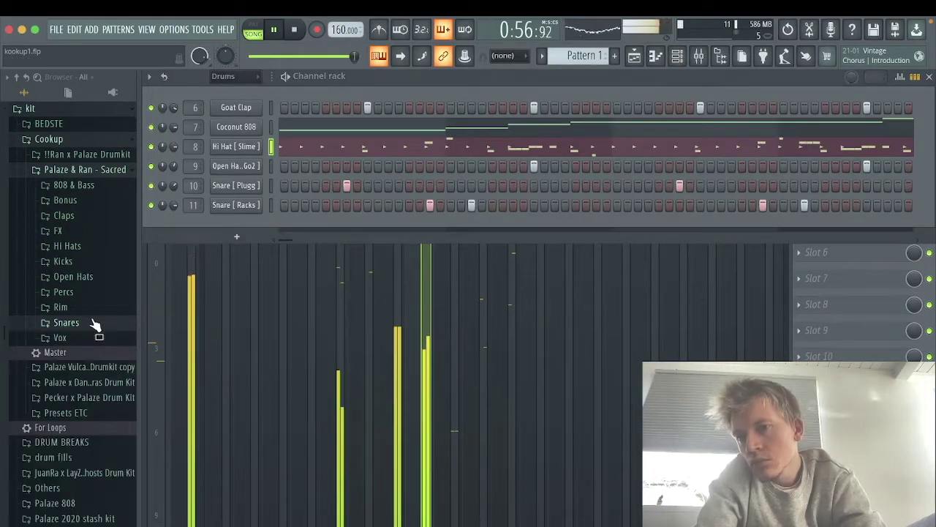
pyautogui.click(64, 293)
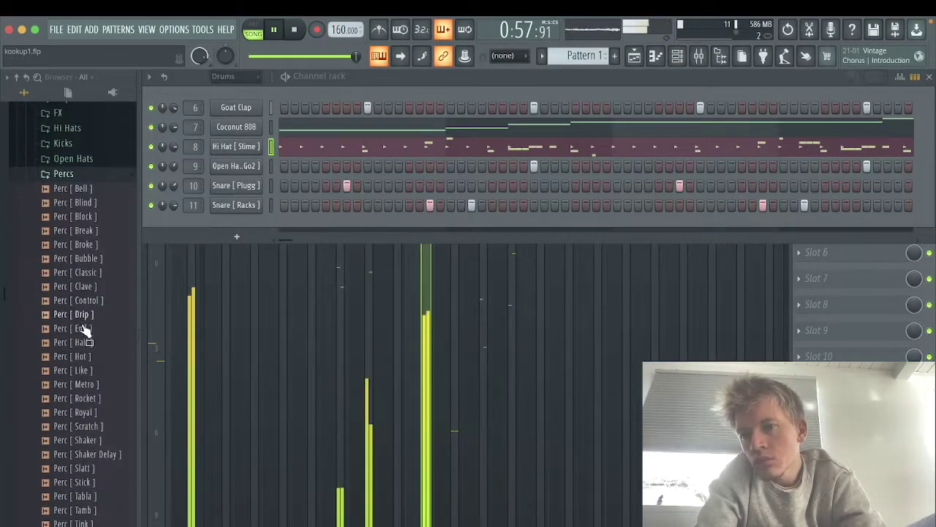
pyautogui.click(71, 161)
pyautogui.scroll(2, 73, 170)
pyautogui.click(58, 111)
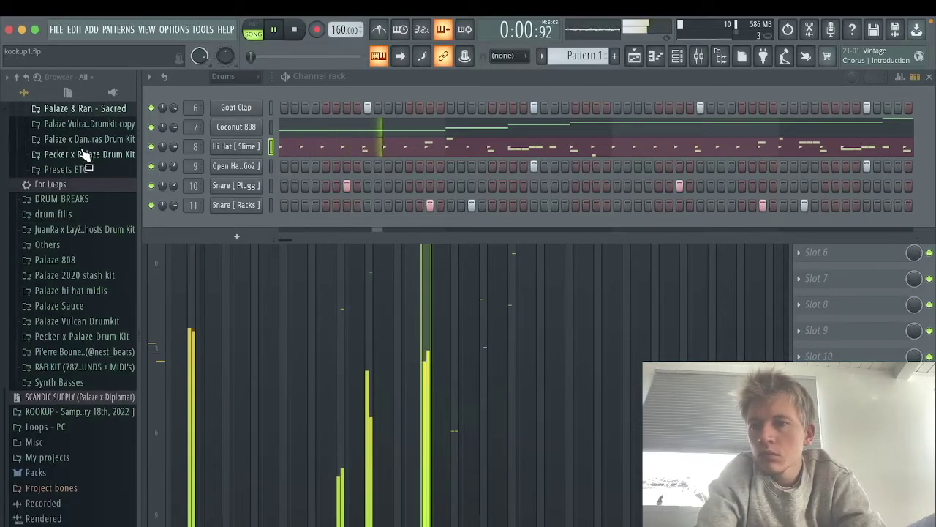
pyautogui.click(81, 139)
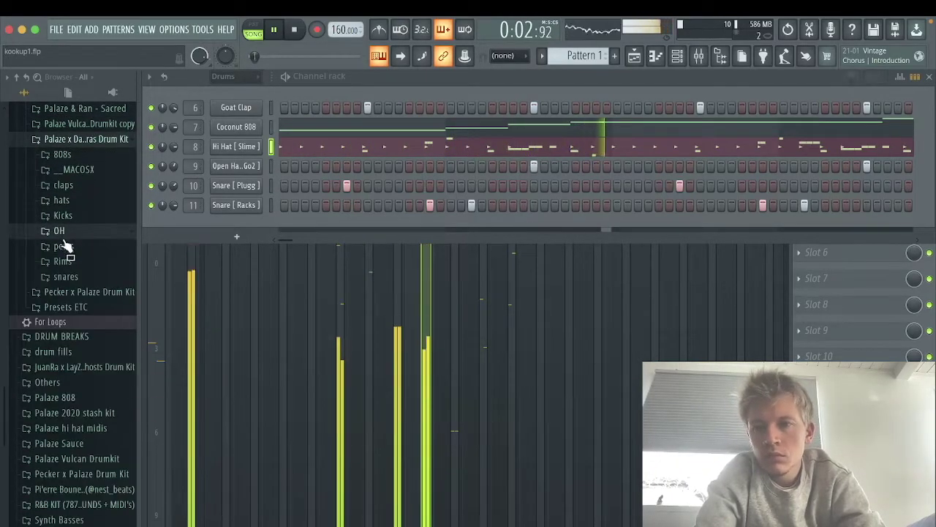
pyautogui.click(63, 245)
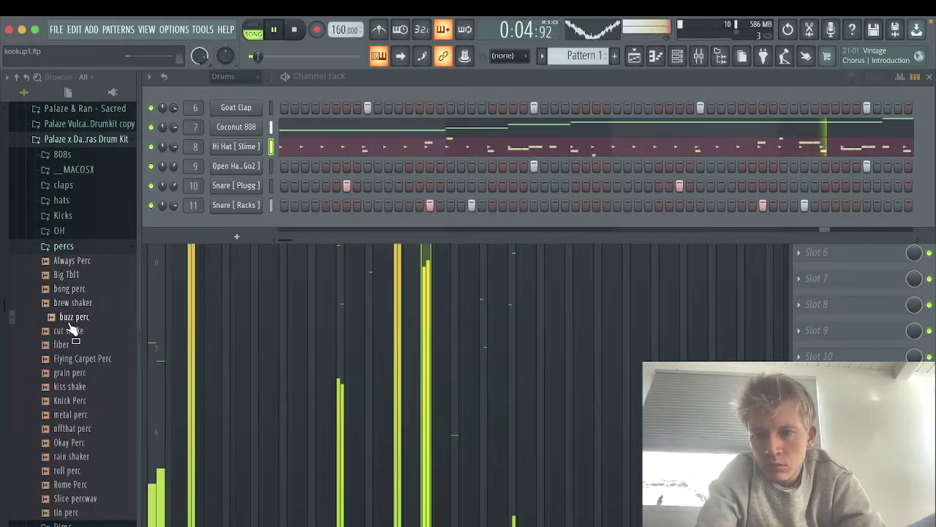
pyautogui.click(68, 388)
pyautogui.click(68, 401)
# Step: Load The Goat Open Hat from the kit's OH folder into a new channel and try a hit on step 1
pyautogui.click(68, 232)
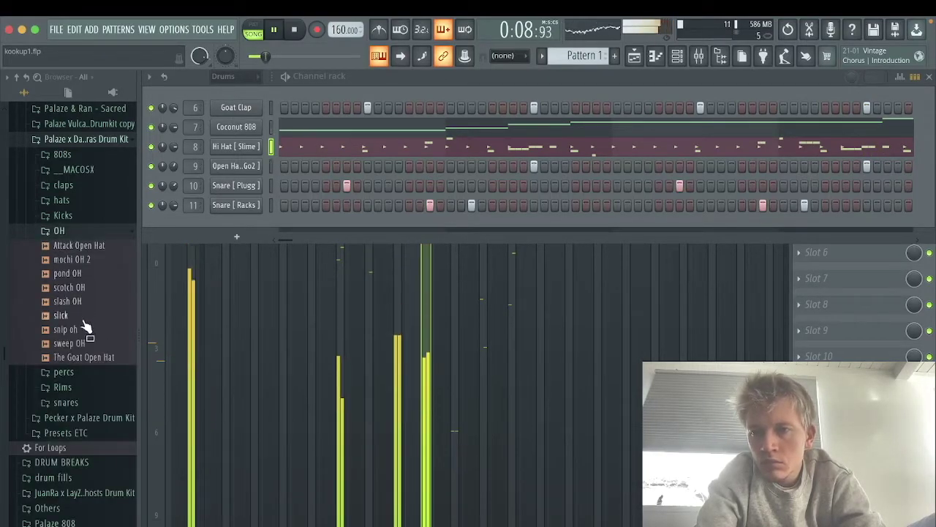
pyautogui.moveTo(246, 209); pyautogui.dragTo(234, 224)
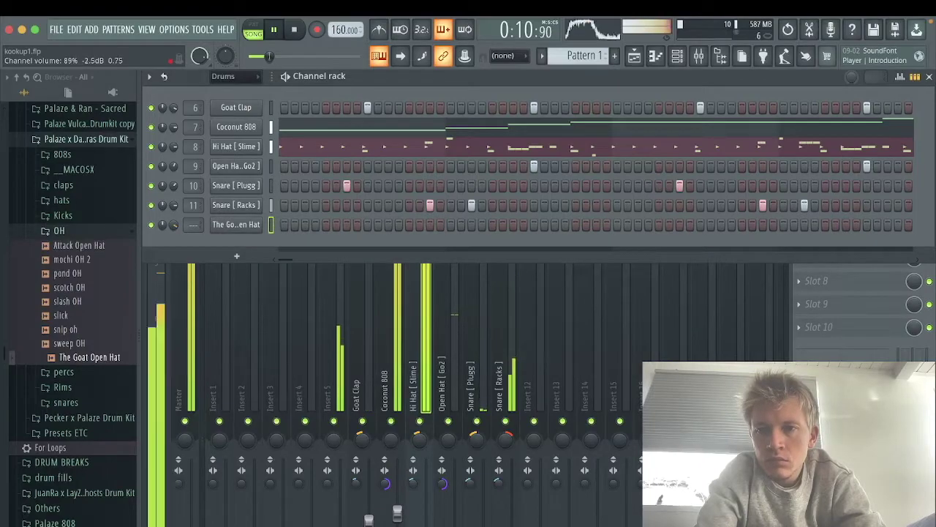
pyautogui.click(285, 225)
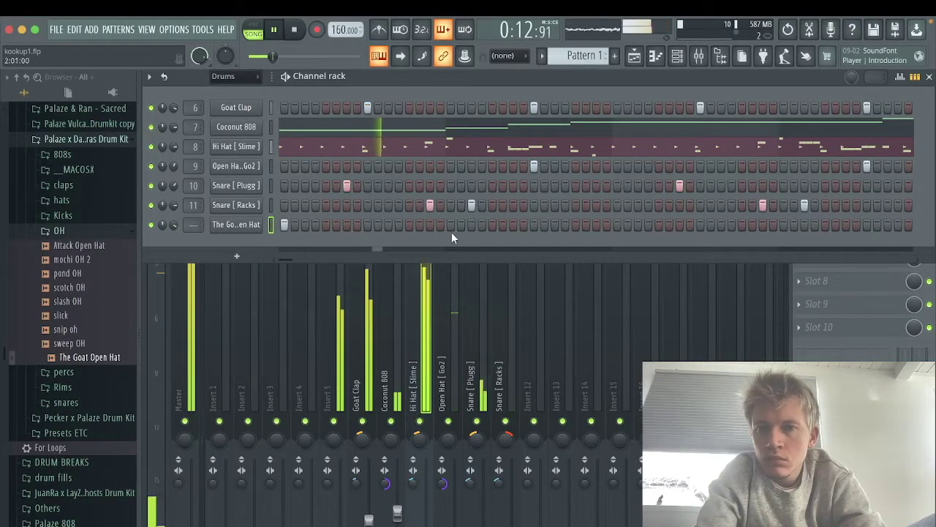
# Step: Place The Goat Open Hat hits on steps 1 and 7 of bar 2 instead, and check them in the channel's maximised piano roll
pyautogui.rightClick(242, 225)
pyautogui.click(292, 225)
pyautogui.press('space')
pyautogui.moveTo(333, 91); pyautogui.dragTo(217, 91)
pyautogui.press('space')
pyautogui.press('space')
pyautogui.click(906, 76)
pyautogui.click(893, 125)
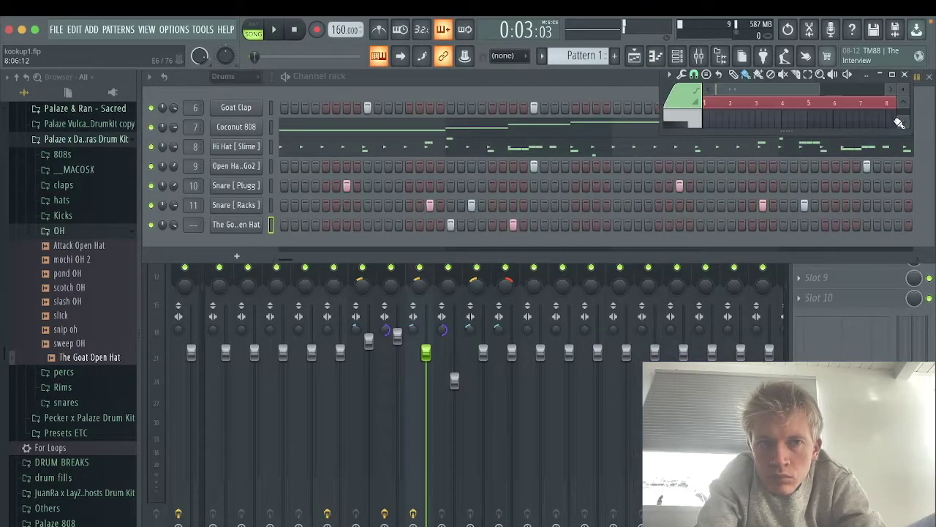
pyautogui.click(893, 75)
pyautogui.press('space')
pyautogui.press('space')
pyautogui.press('space')
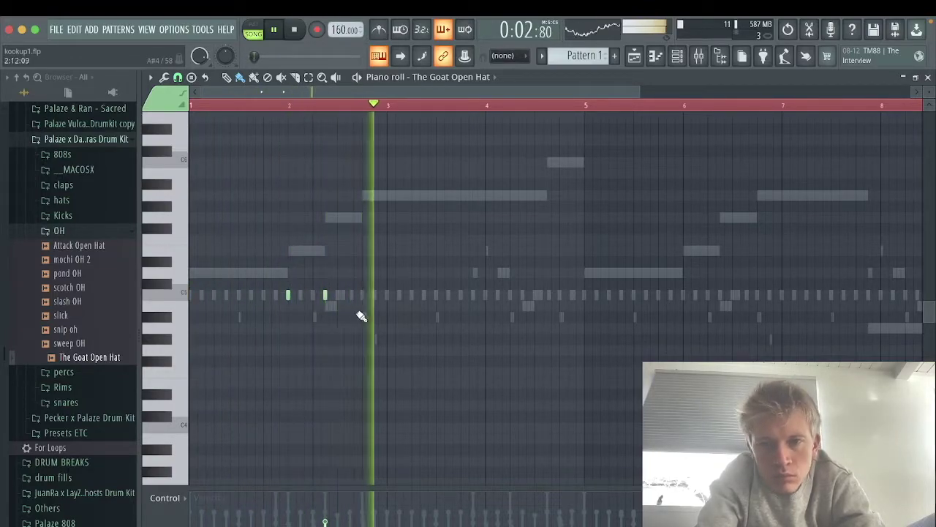
# Step: Add C5 open-hat notes on steps 5 and 11 of bar 4 and duplicate the four-bar pattern into bars 5 to 8
pyautogui.click(512, 296)
pyautogui.moveTo(553, 296); pyautogui.dragTo(550, 295)
pyautogui.press('space')
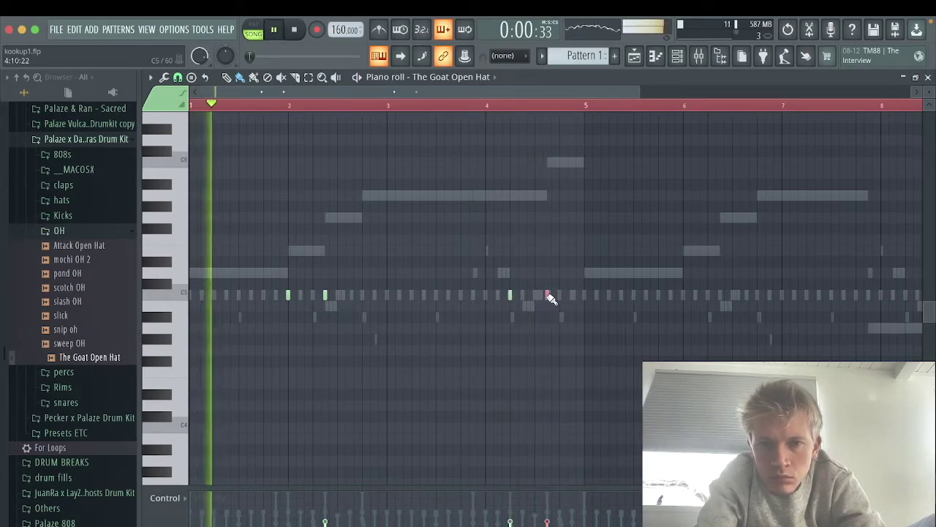
pyautogui.press('super+a')
pyautogui.keyDown('super'); pyautogui.click(585, 109); pyautogui.keyUp('super')
pyautogui.press('super+b')
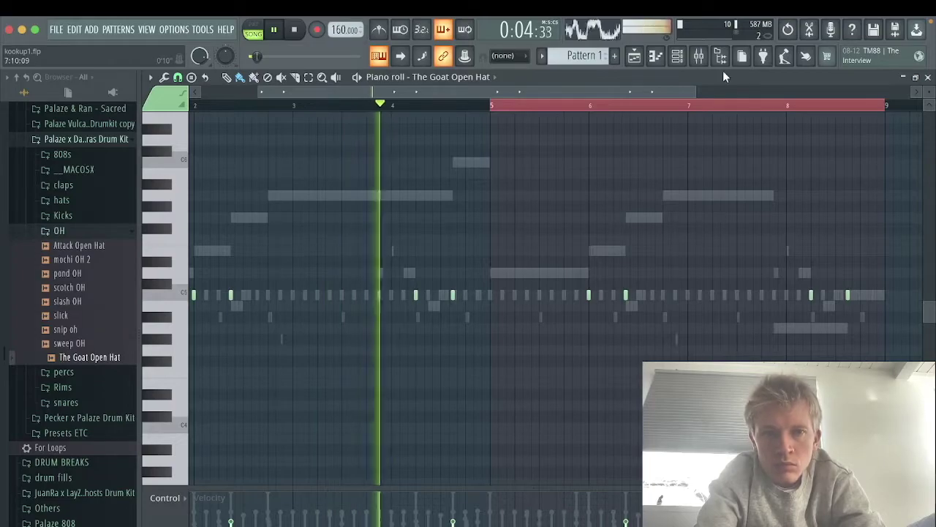
# Step: Route The Goat Open Hat to mixer track 12 and lower its volume to 89% (-2.5 dB)
pyautogui.click(677, 56)
pyautogui.press('super+l')
pyautogui.press('F6')
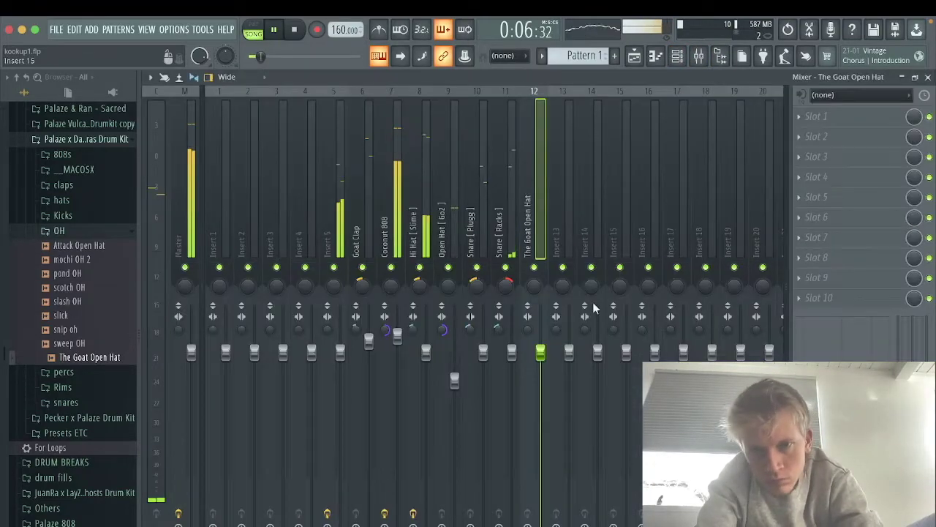
pyautogui.moveTo(539, 354)
pyautogui.mouseDown()
pyautogui.moveTo(540, 363)
pyautogui.moveTo(534, 351)
pyautogui.mouseUp()
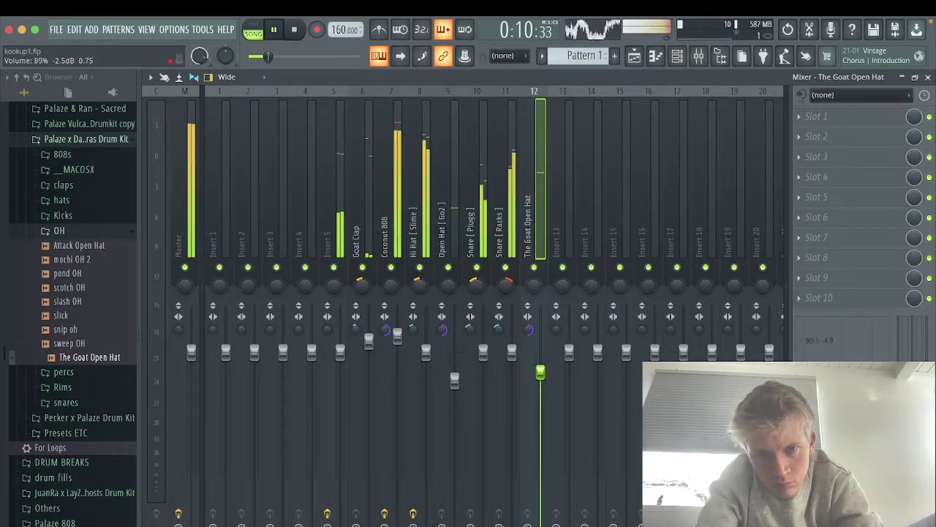
# Step: Close the Fruity Reeverb 2 and kookup clip windows, and delete the first two Pattern 1 clips from Track 2
pyautogui.press('F7')
pyautogui.click(682, 62)
pyautogui.click(681, 62)
pyautogui.press('F7')
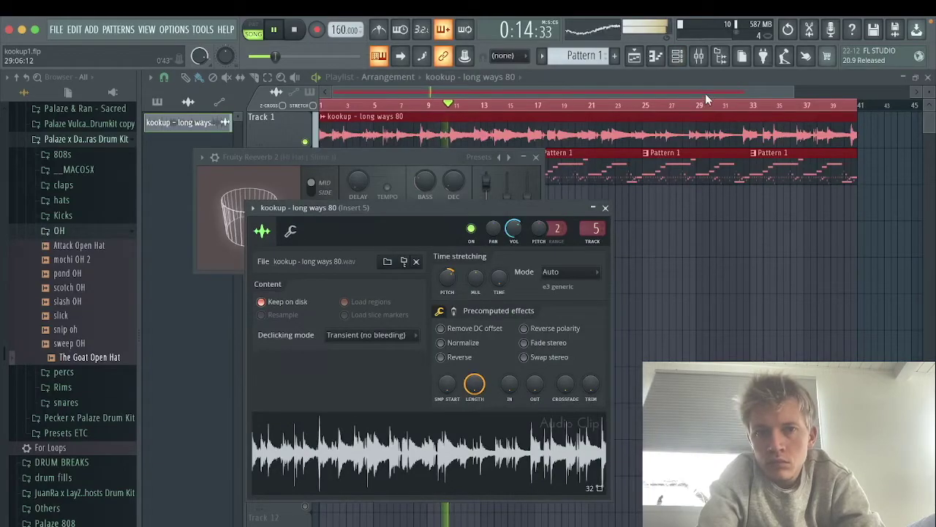
pyautogui.click(540, 156)
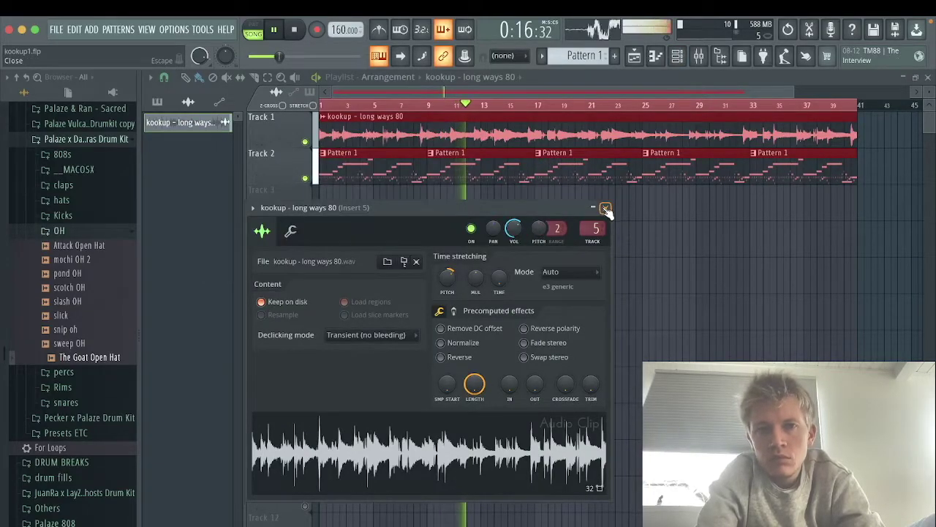
pyautogui.click(606, 209)
pyautogui.keyDown('ctrl'); pyautogui.click(600, 226); pyautogui.keyUp('ctrl')
pyautogui.rightClick(454, 173)
pyautogui.rightClick(372, 171)
# Step: Load Rack Kick from the drum kit's Kicks folder into a new channel and route it to mixer track 13
pyautogui.click(679, 58)
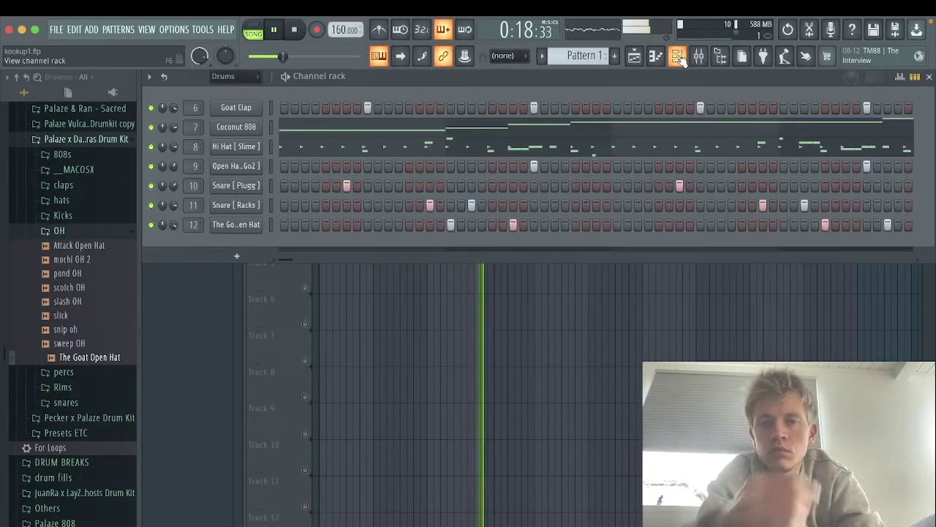
pyautogui.click(87, 216)
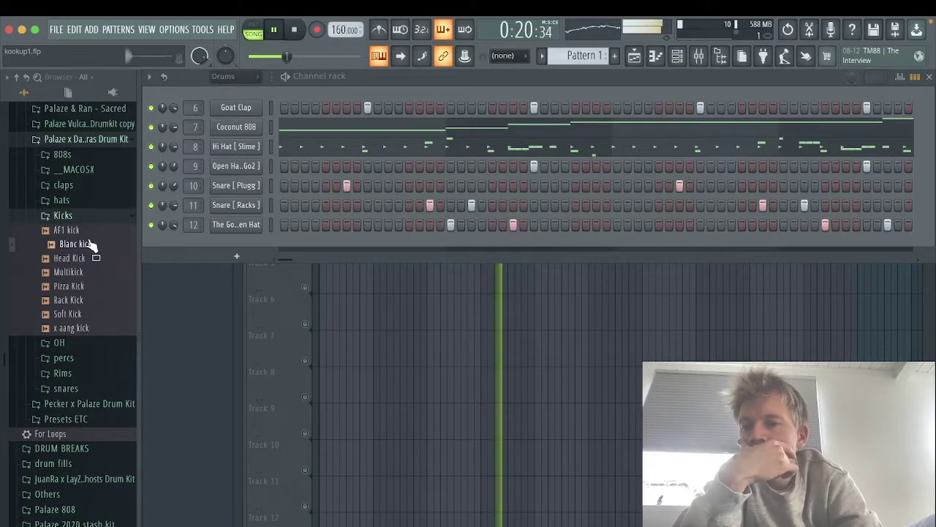
pyautogui.moveTo(84, 301); pyautogui.dragTo(217, 241)
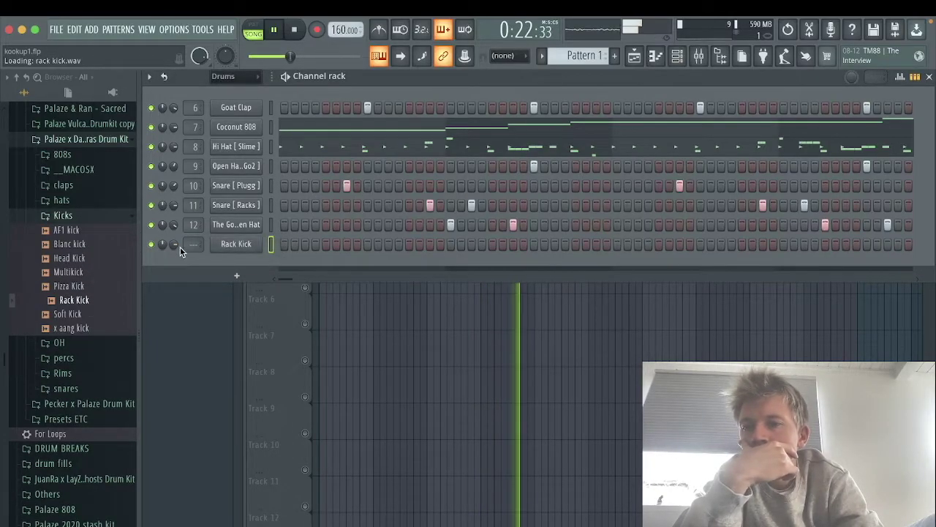
pyautogui.hotkey('ctrl', 'l')
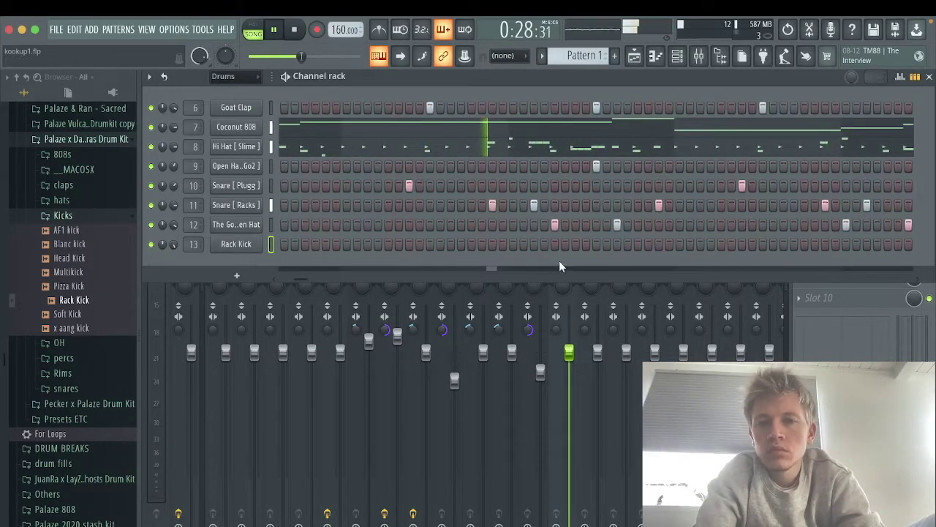
# Step: Raise the Rack Kick's mixer volume to 103% (0.7 dB) and return to the playlist
pyautogui.press('F6')
pyautogui.press('F5')
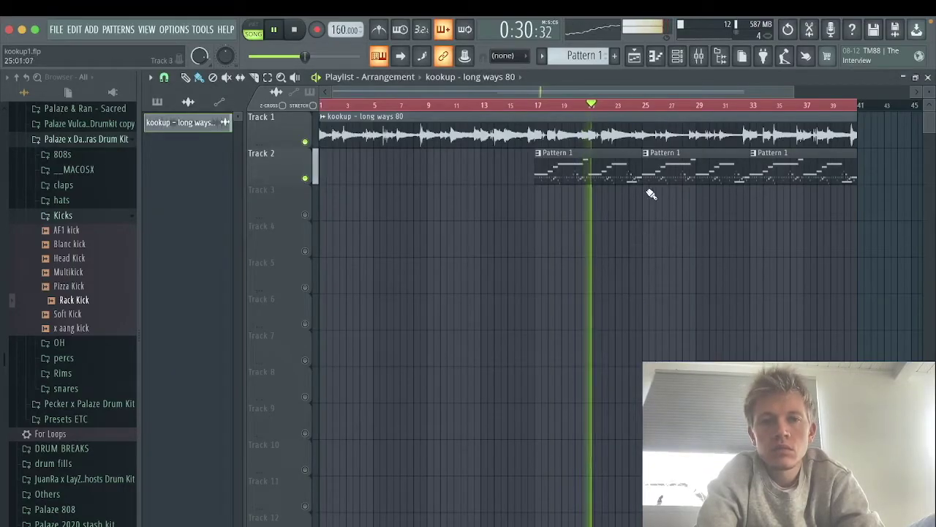
pyautogui.click(697, 64)
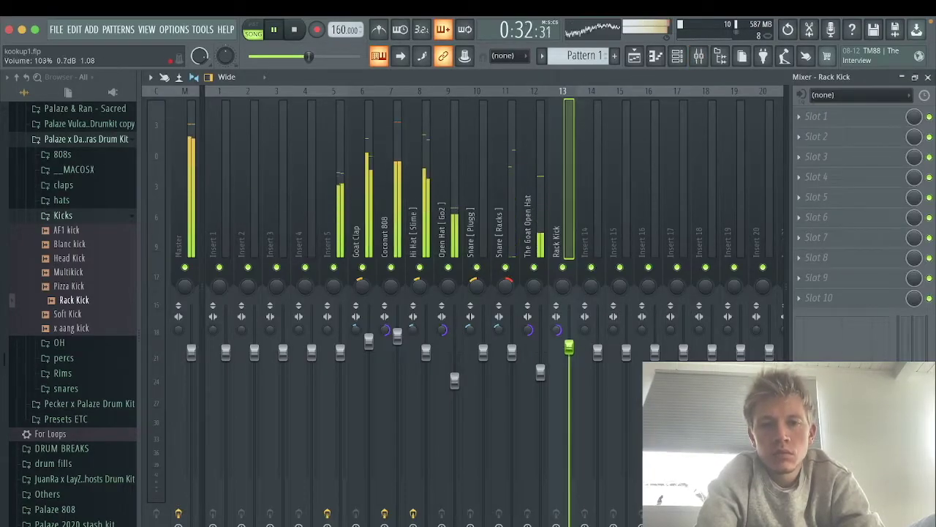
pyautogui.press('F5')
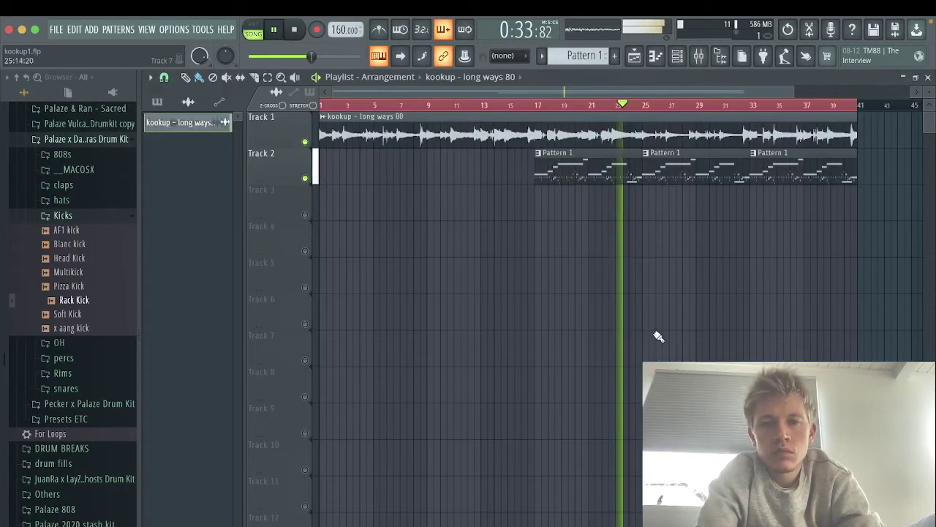
# Step: Create an empty Pattern 2 and place it on Track 3 at bar 33
pyautogui.click(614, 56)
pyautogui.click(751, 208)
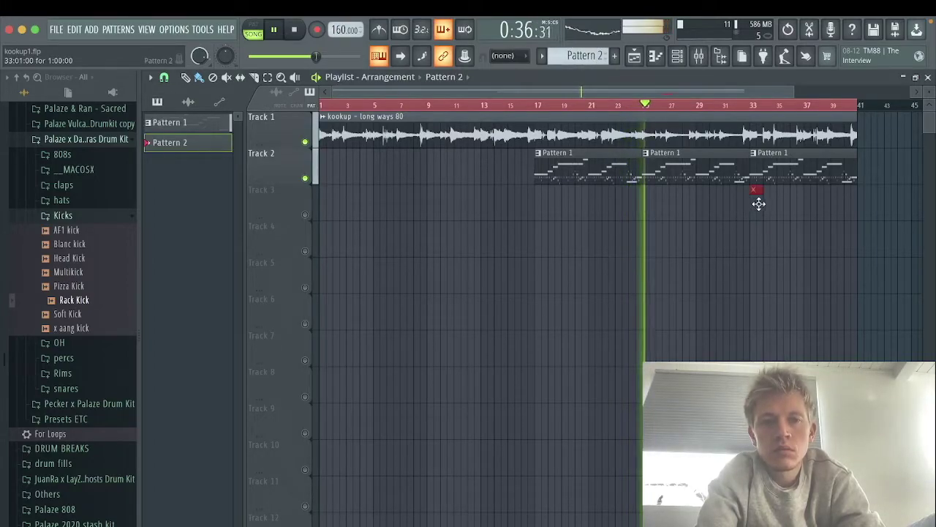
pyautogui.click(305, 215)
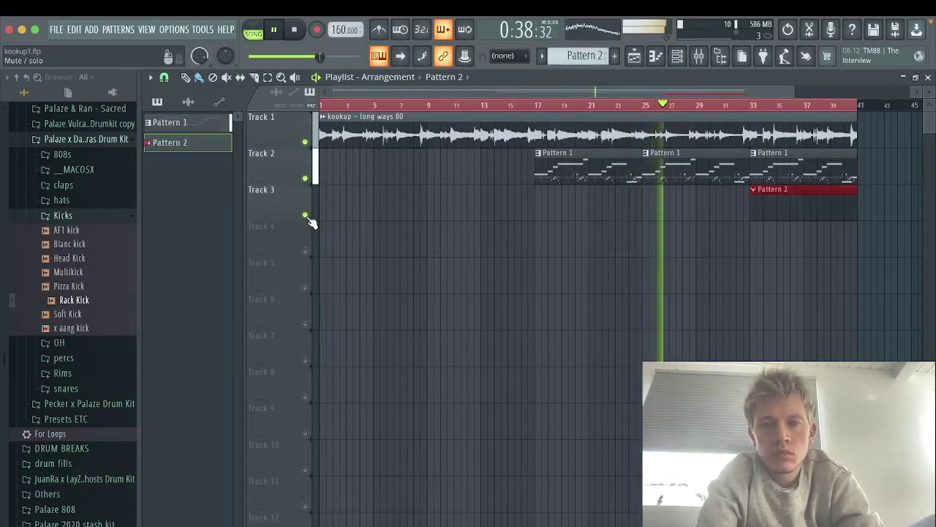
# Step: Add Rack Kick hits in Pattern 2 on step 1 of bar 1, steps 1, 7 and 13 of bar 2, and steps 3 and 9 of bar 4
pyautogui.click(679, 60)
pyautogui.moveTo(304, 278); pyautogui.dragTo(280, 278)
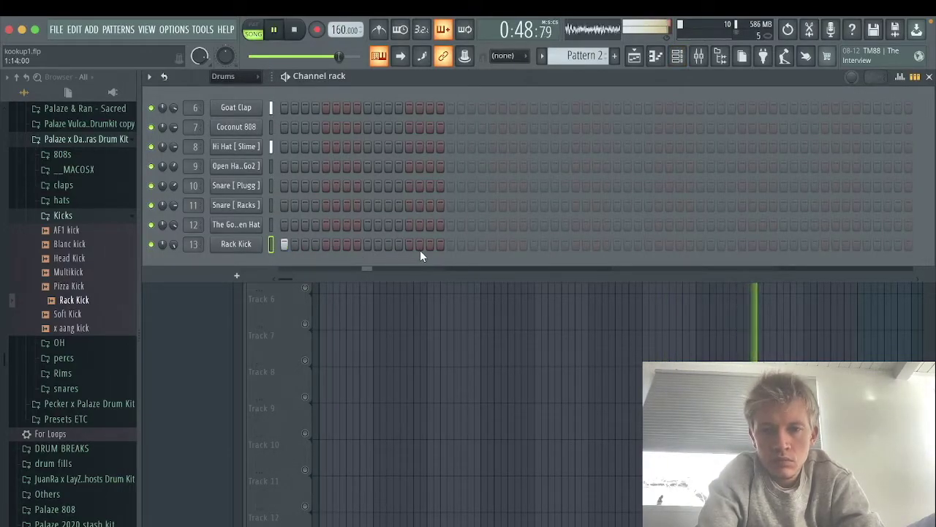
pyautogui.click(451, 245)
pyautogui.click(514, 245)
pyautogui.click(584, 245)
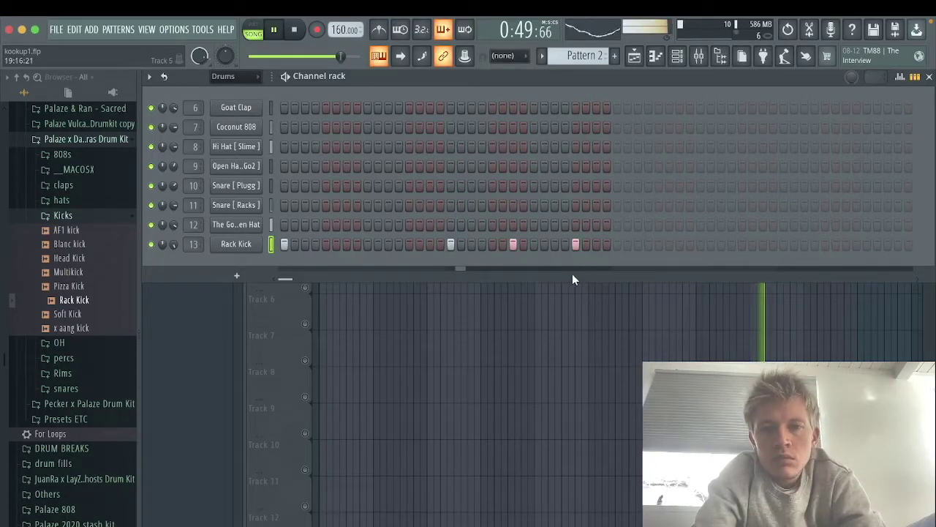
pyautogui.hscroll(2, 571, 275)
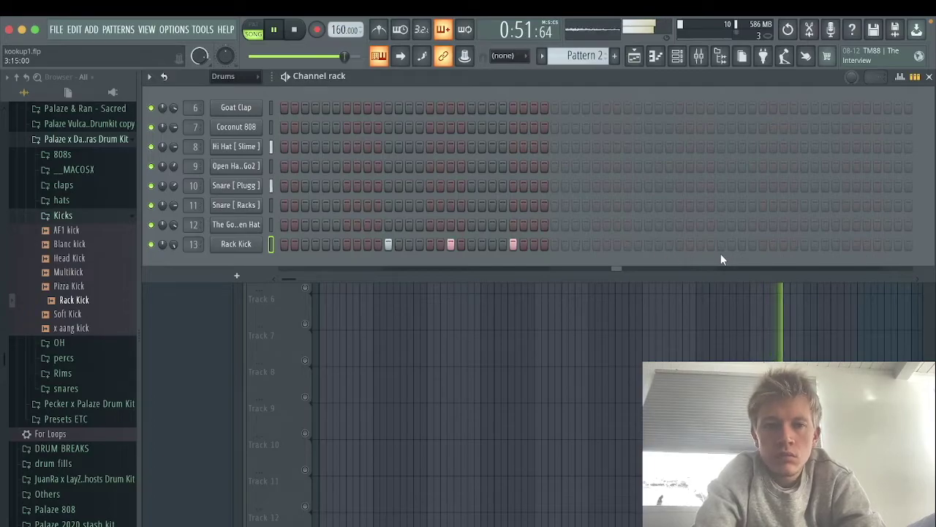
pyautogui.click(741, 245)
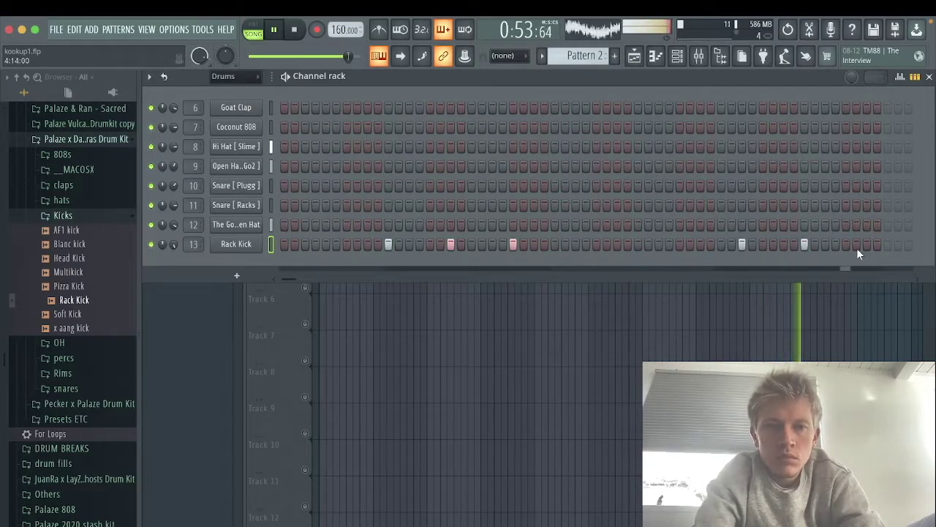
pyautogui.click(804, 245)
# Step: Place the last kick of bar 4 on step 11 instead of step 9, and duplicate the four-bar kick pattern into bars 5 to 8
pyautogui.rightClick(256, 244)
pyautogui.click(310, 244)
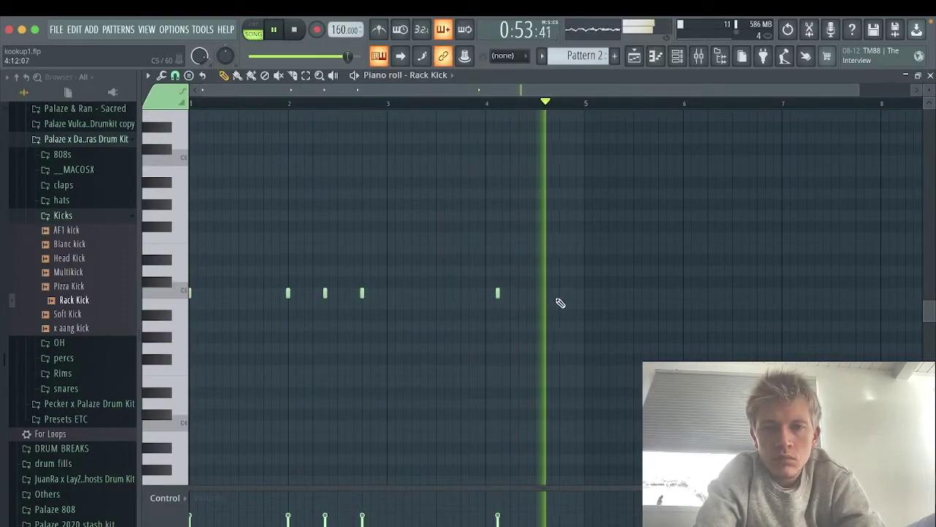
pyautogui.press('space')
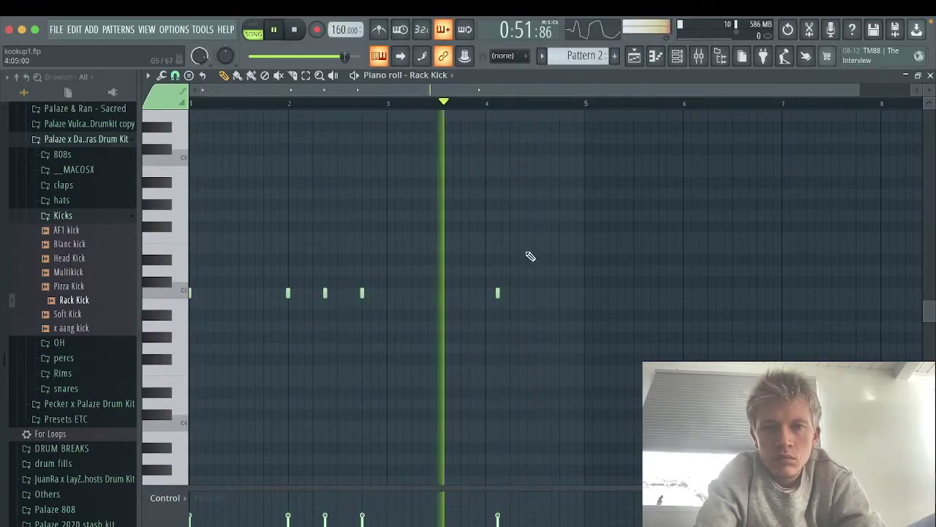
pyautogui.press('space')
pyautogui.click(552, 293)
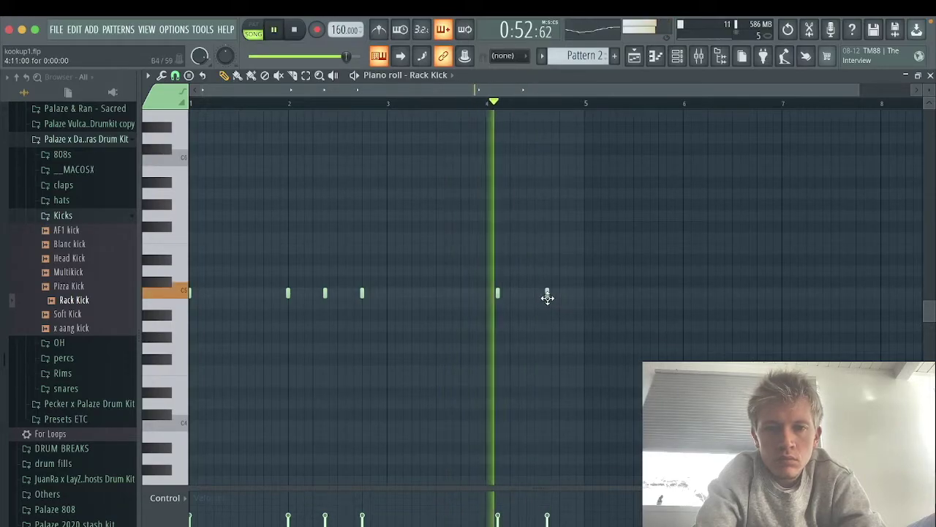
pyautogui.hotkey('ctrl', 'a')
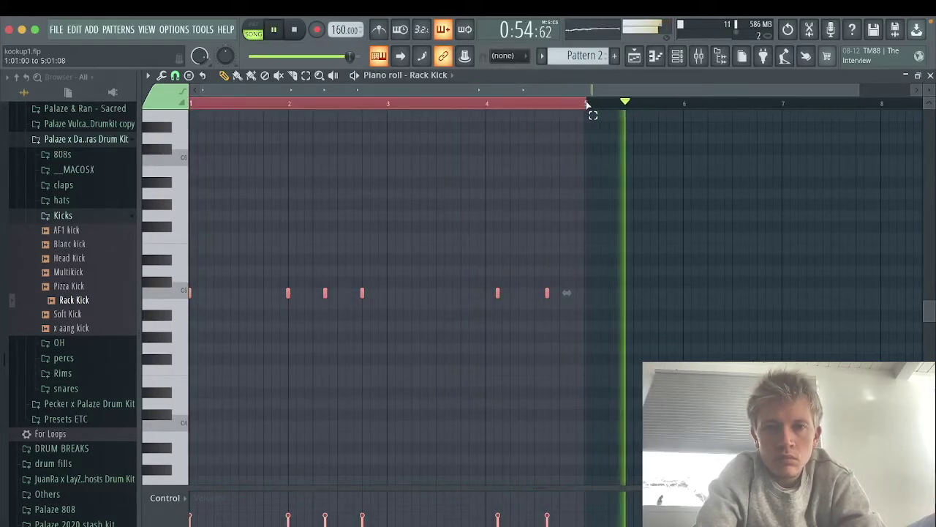
pyautogui.hotkey('ctrl', 'b')
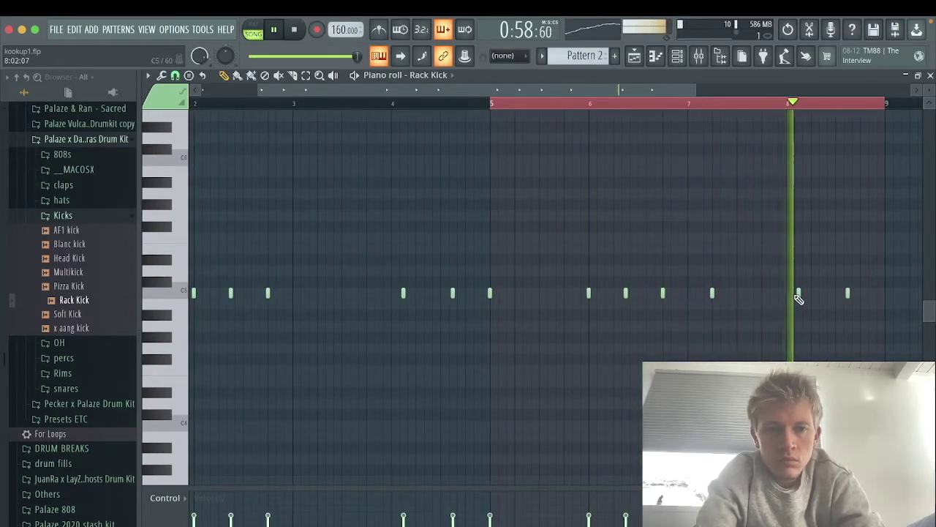
# Step: Vary the repeated kicks by replacing the bar 8 step 3 hit with C5 notes on bar 7 step 15 and bar 8 step 5
pyautogui.click(591, 93)
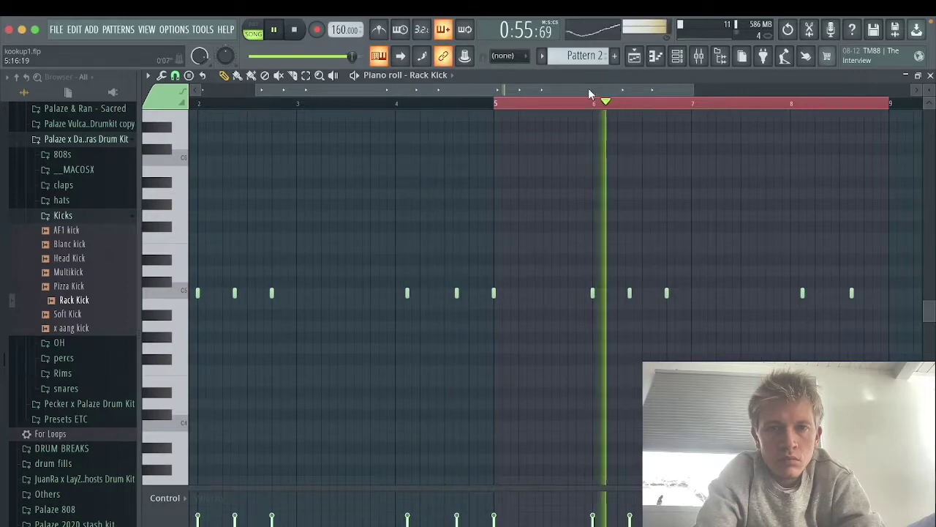
pyautogui.rightClick(738, 293)
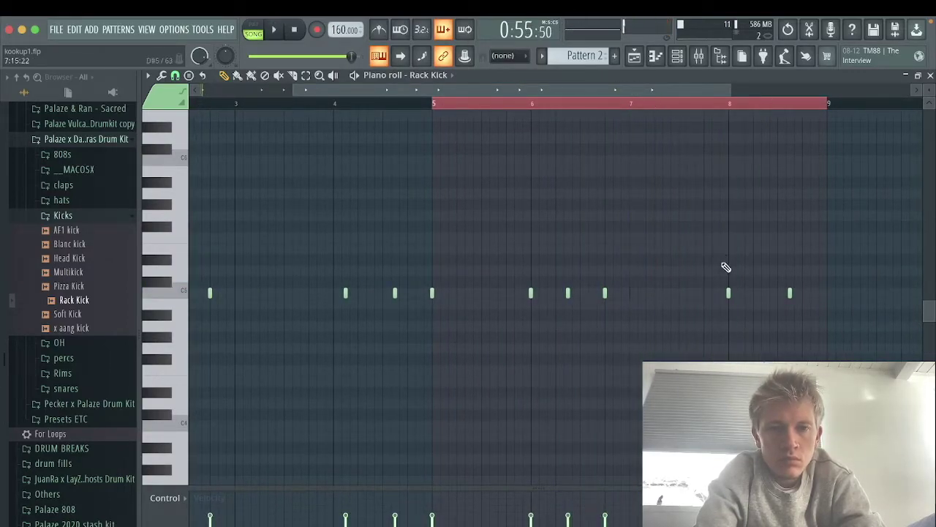
pyautogui.press('space')
pyautogui.click(716, 292)
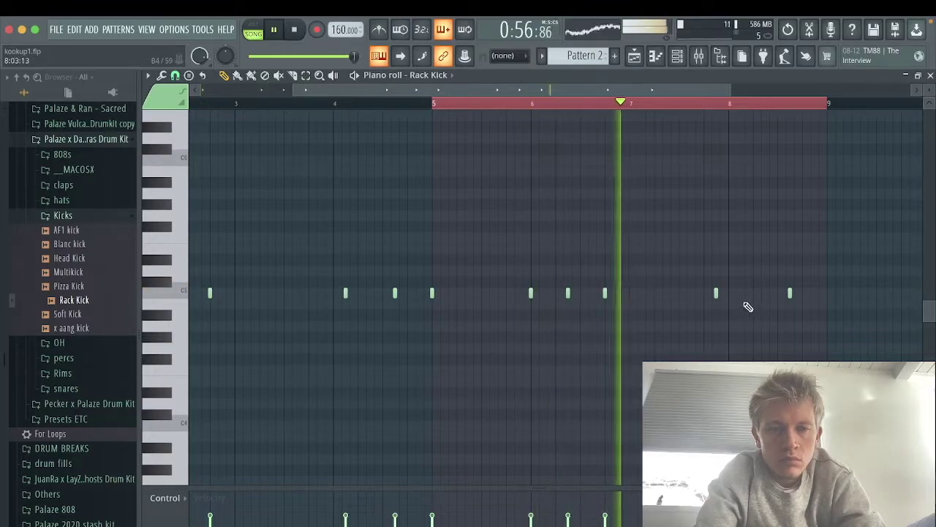
pyautogui.click(752, 293)
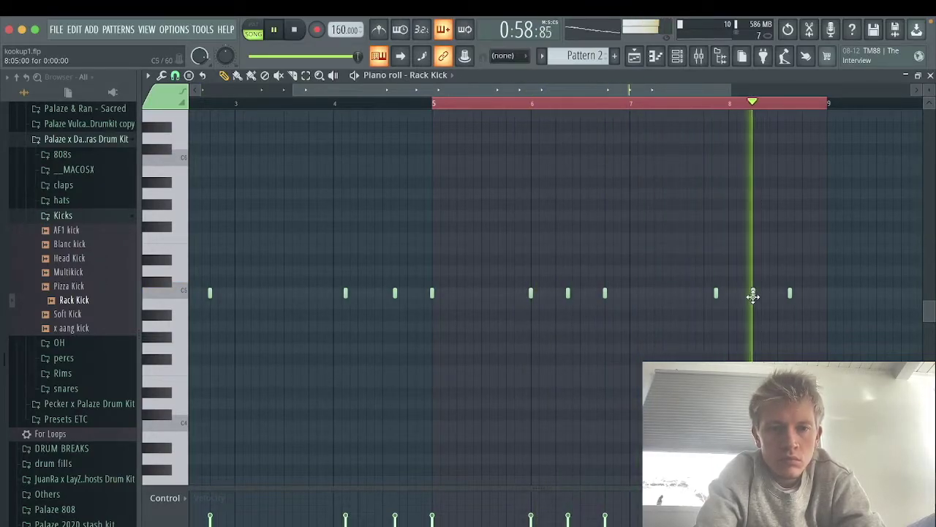
pyautogui.press('Escape')
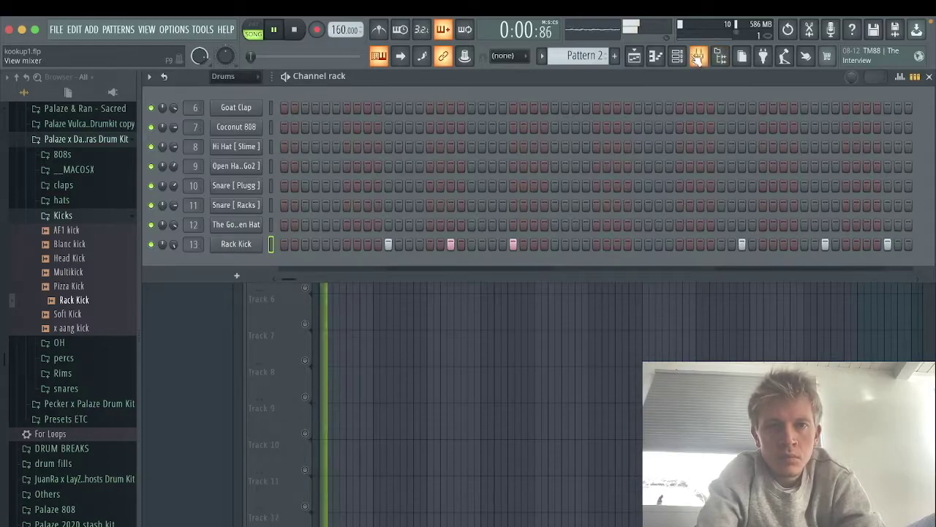
# Step: Slice the kookup clip at bars 17 and 25, shift the remainder to bar 38, and repeat the bar 17 section at bar 25
pyautogui.click(677, 56)
pyautogui.click(537, 105)
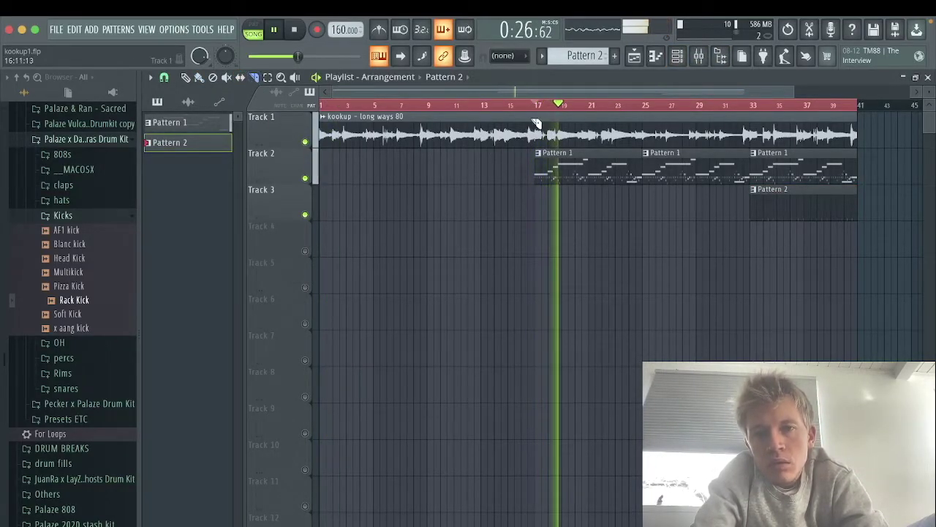
pyautogui.moveTo(676, 126); pyautogui.dragTo(846, 139)
pyautogui.click(649, 132)
# Step: Place another Pattern 2 kick clip on Track 3 at bar 25 and raise the Rack Kick's mixer volume to 113% (3.0 dB)
pyautogui.click(777, 203)
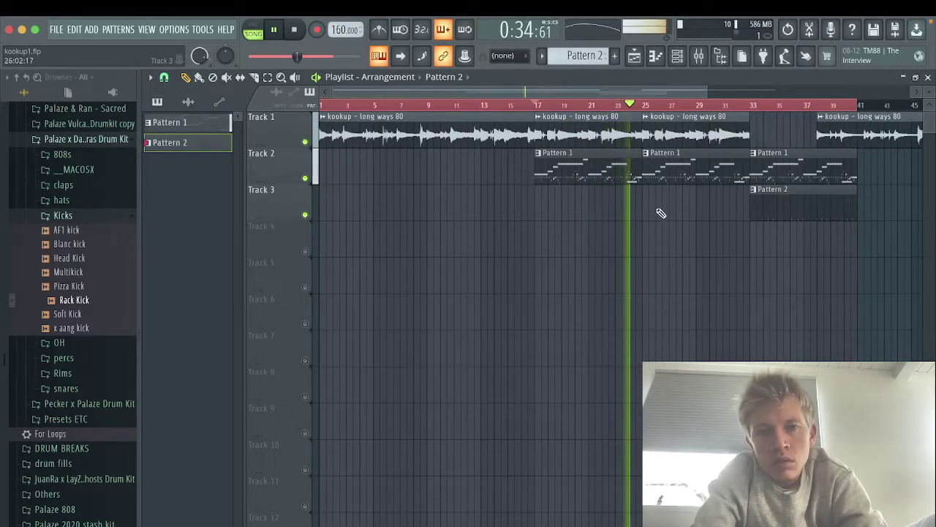
pyautogui.click(661, 210)
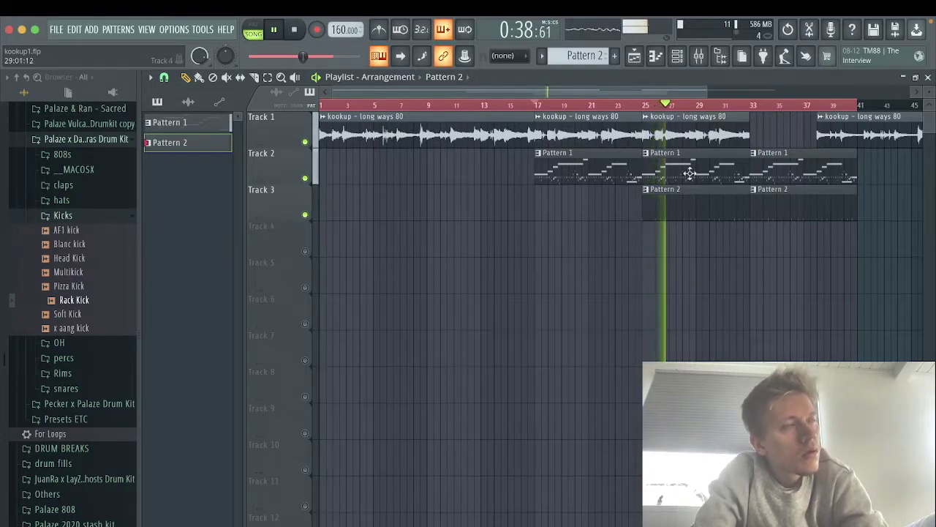
pyautogui.press('F9')
pyautogui.moveTo(570, 310); pyautogui.dragTo(569, 329)
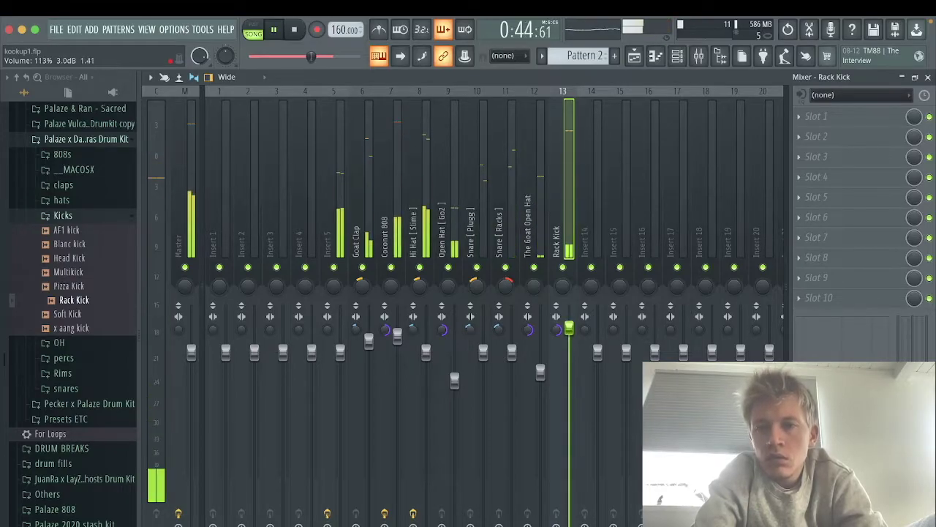
pyautogui.press('F9')
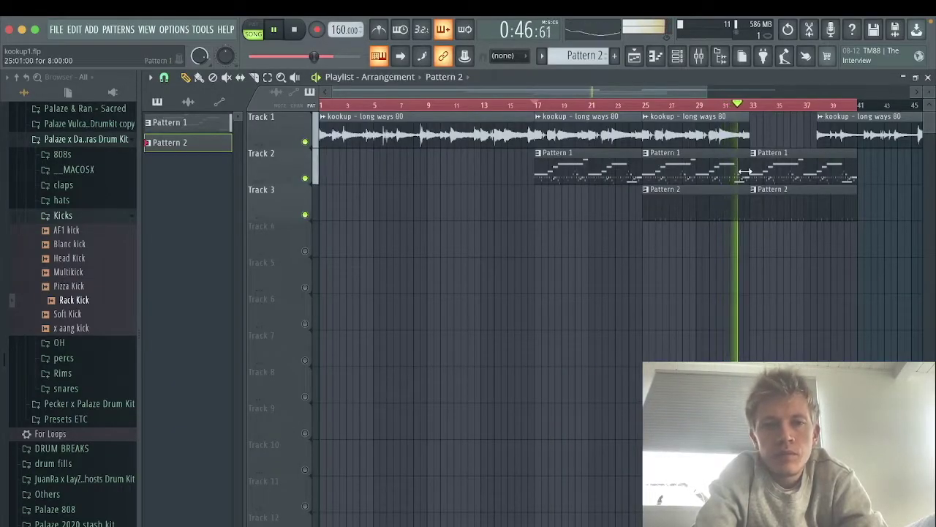
# Step: Cut the Coconut 808 notes from Pattern 1 and paste them into the Coconut 808 channel of Pattern 3
pyautogui.click(674, 64)
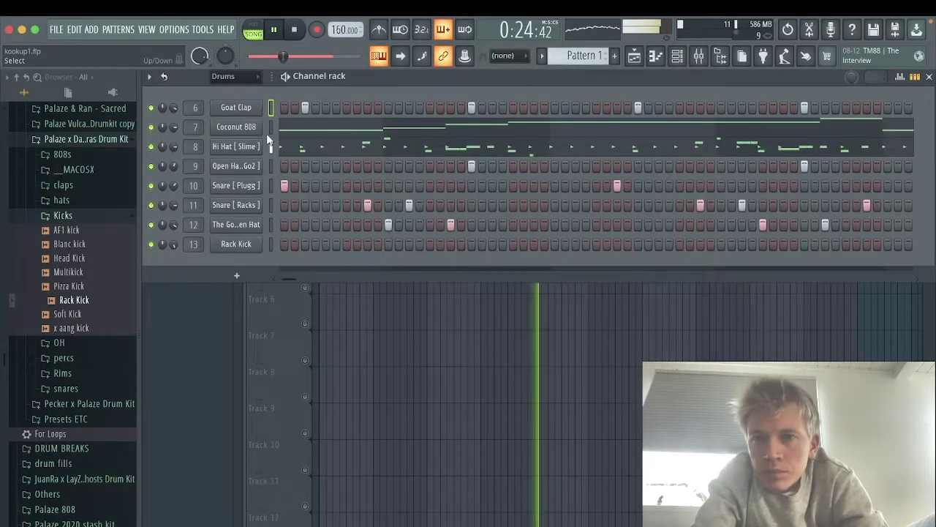
pyautogui.rightClick(262, 131)
pyautogui.click(399, 128)
pyautogui.scroll(-1, 578, 58)
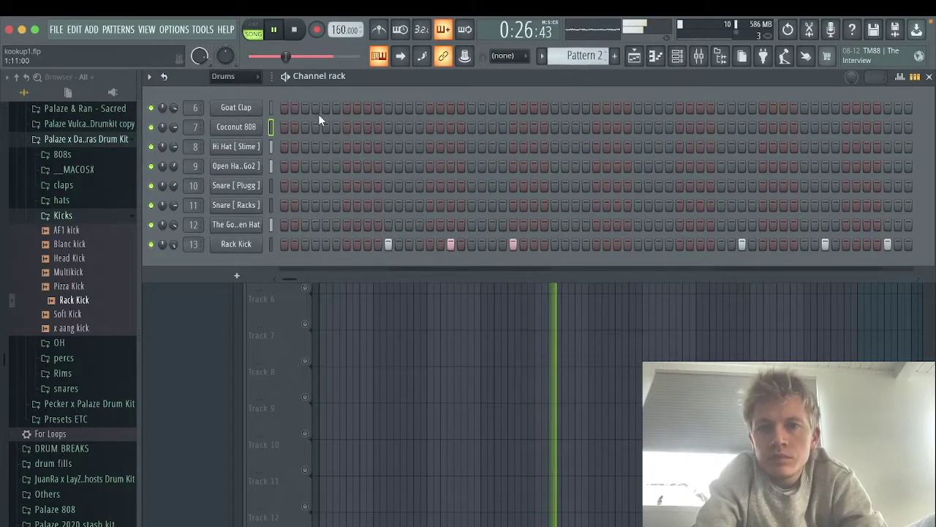
pyautogui.scroll(-1, 577, 57)
pyautogui.rightClick(252, 127)
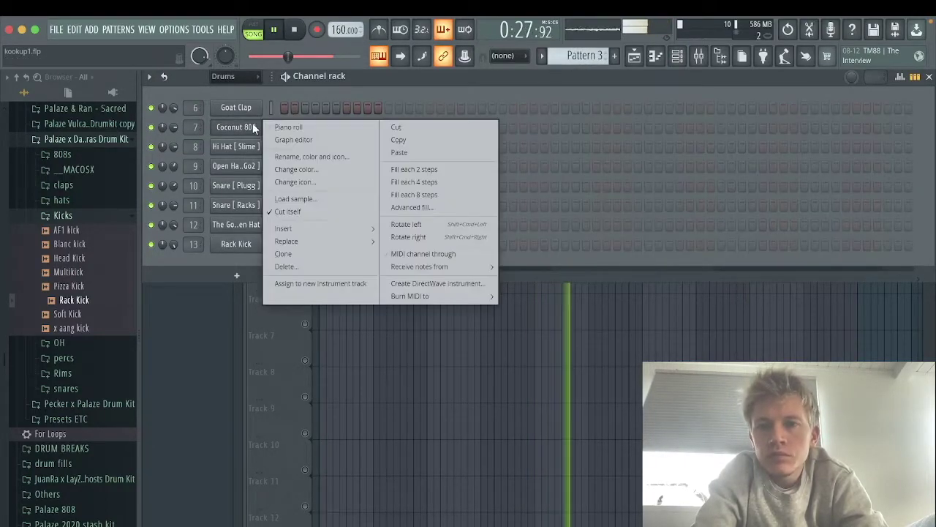
pyautogui.click(404, 153)
# Step: Place Pattern 3 clips on Track 4 of the playlist at bars 17 and 25
pyautogui.press('F6')
pyautogui.click(539, 241)
pyautogui.click(643, 238)
pyautogui.click(306, 252)
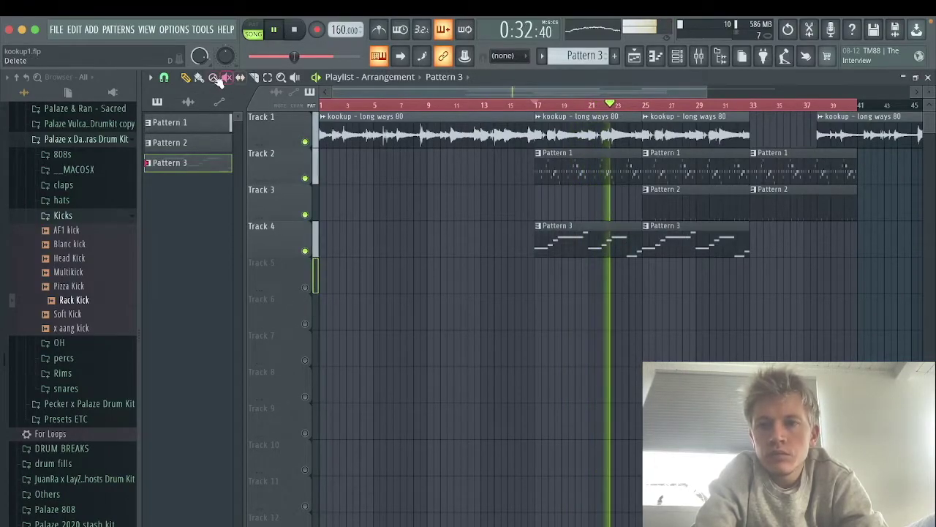
# Step: Shorten the bar 25 clips of Pattern 2 on Track 3 and Pattern 1 on Track 2 so they end around mid-bar 32
pyautogui.moveTo(332, 92); pyautogui.dragTo(549, 123)
pyautogui.rightClick(680, 314)
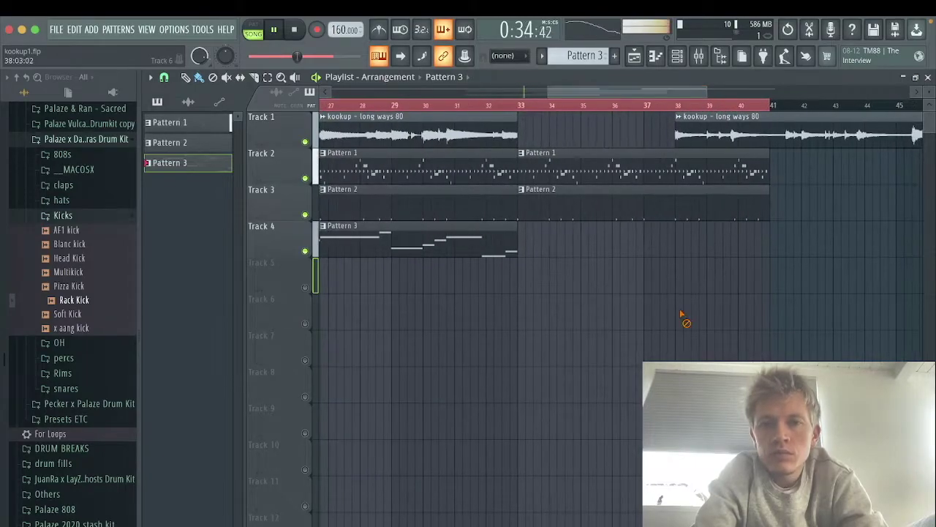
pyautogui.moveTo(708, 92); pyautogui.dragTo(623, 93)
pyautogui.moveTo(565, 94); pyautogui.dragTo(580, 96)
pyautogui.click(512, 105)
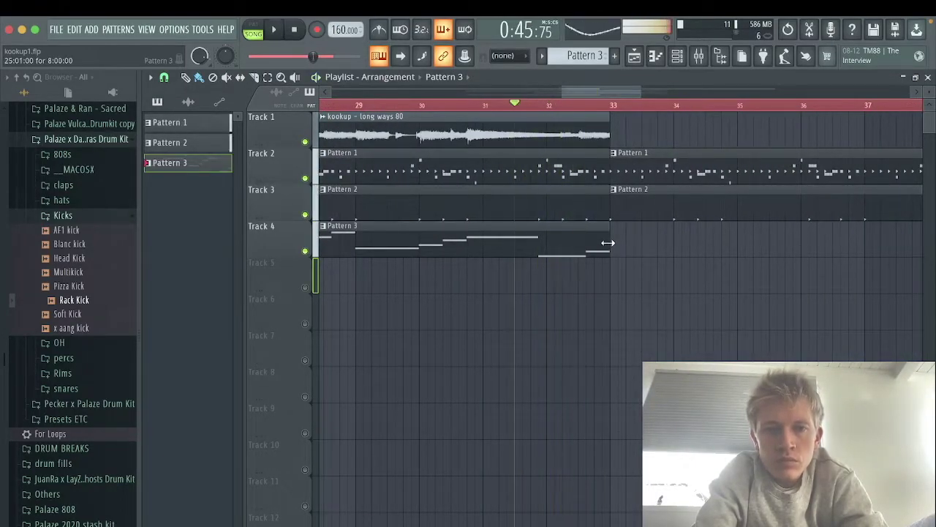
pyautogui.moveTo(610, 208); pyautogui.dragTo(585, 208)
pyautogui.press('space')
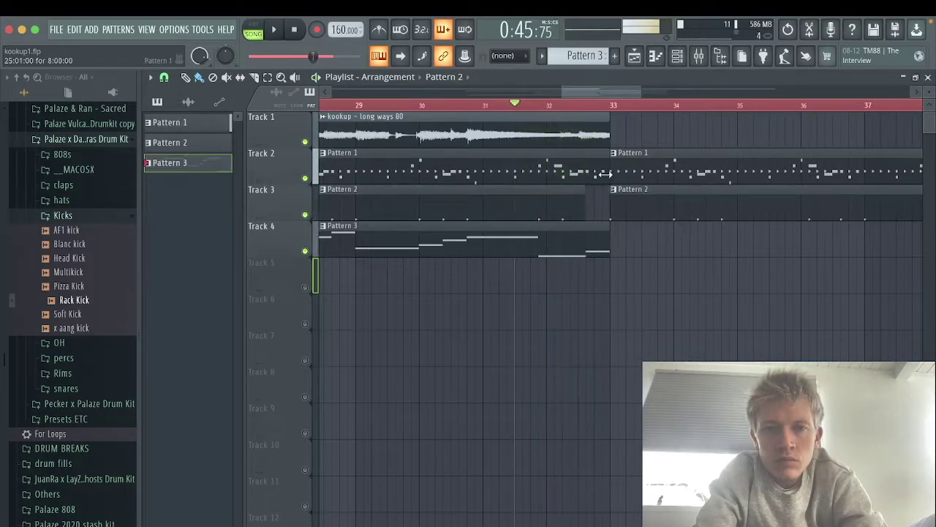
pyautogui.press('space')
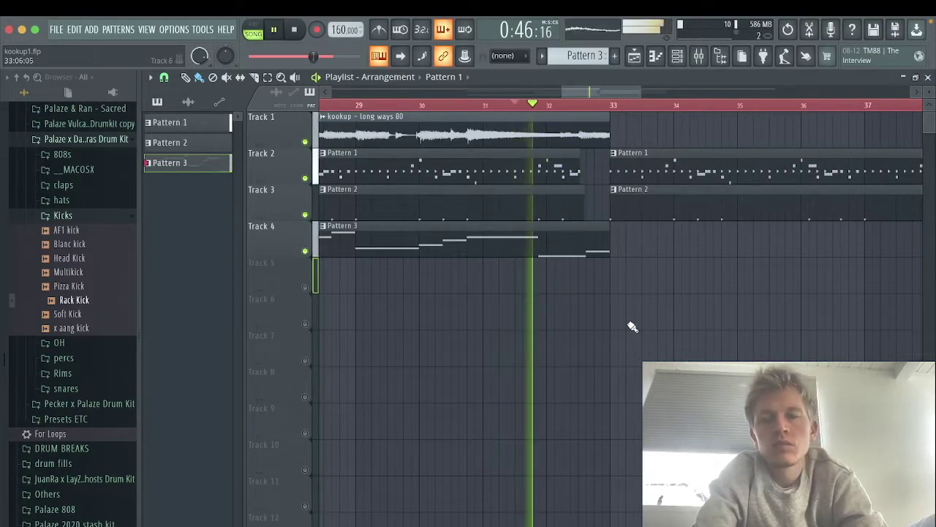
# Step: Move the kookup clip from bar 38 to bar 33 and place a Pattern 3 clip on Track 4 at bar 33
pyautogui.moveTo(639, 89); pyautogui.dragTo(752, 96)
pyautogui.moveTo(560, 93); pyautogui.dragTo(443, 92)
pyautogui.moveTo(711, 147); pyautogui.dragTo(631, 147)
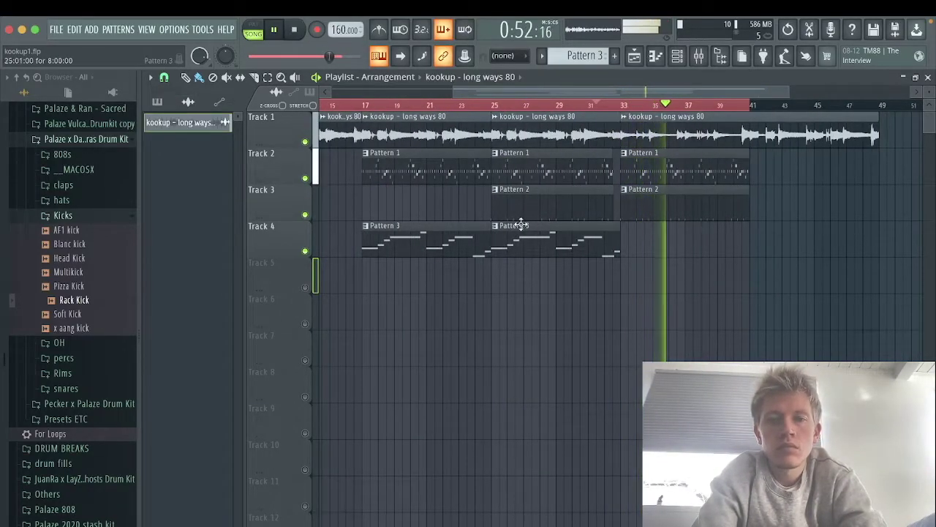
pyautogui.click(560, 241)
pyautogui.click(623, 240)
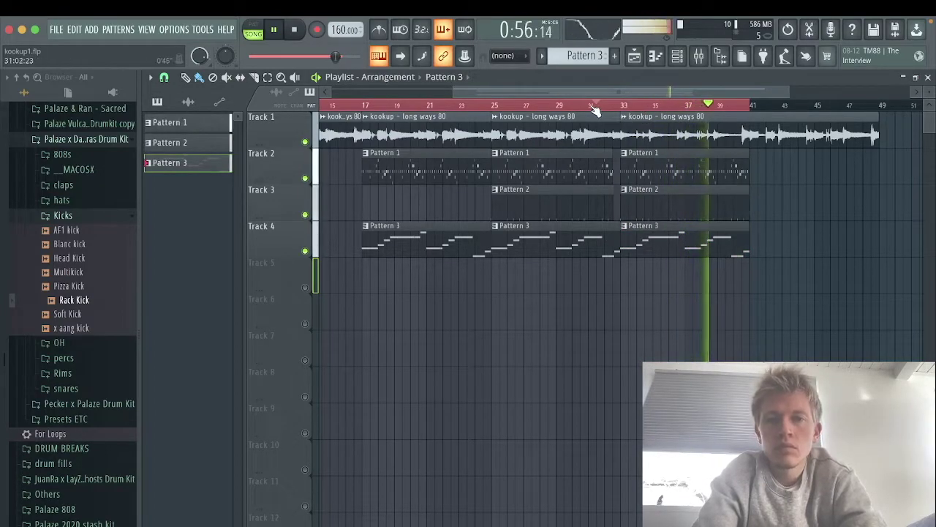
# Step: Move the bar 33 Pattern 2 clip to bar 41, and add Pattern 1 and Pattern 3 clips at bar 41 on Tracks 2 and 4
pyautogui.moveTo(641, 209); pyautogui.dragTo(771, 203)
pyautogui.click(738, 174)
pyautogui.click(757, 175)
pyautogui.keyDown('ctrl'); pyautogui.click(749, 106); pyautogui.keyUp('ctrl')
pyautogui.click(716, 106)
pyautogui.click(715, 225)
pyautogui.moveTo(759, 235); pyautogui.dragTo(753, 241)
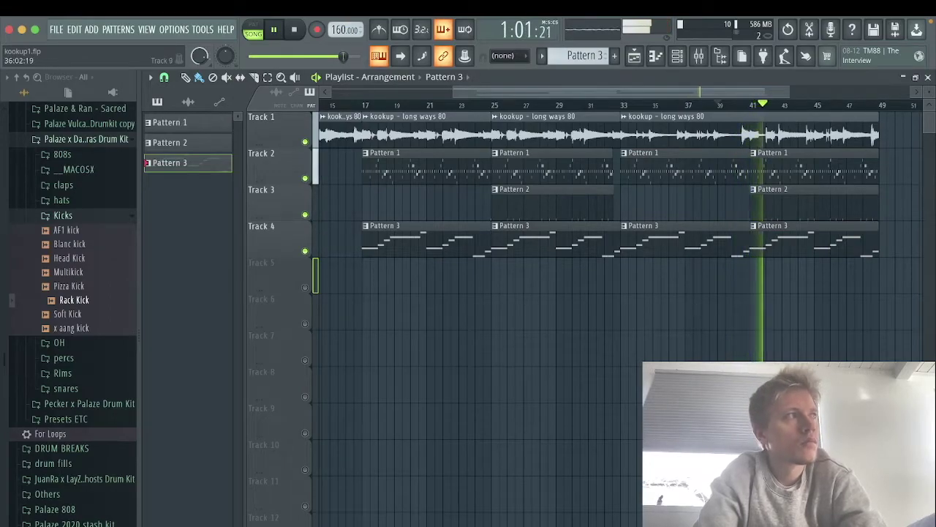
# Step: Copy the opening kookup clip on Track 1 to bar 49
pyautogui.moveTo(454, 94); pyautogui.dragTo(260, 79)
pyautogui.keyDown('ctrl'); pyautogui.click(379, 130); pyautogui.keyUp('ctrl')
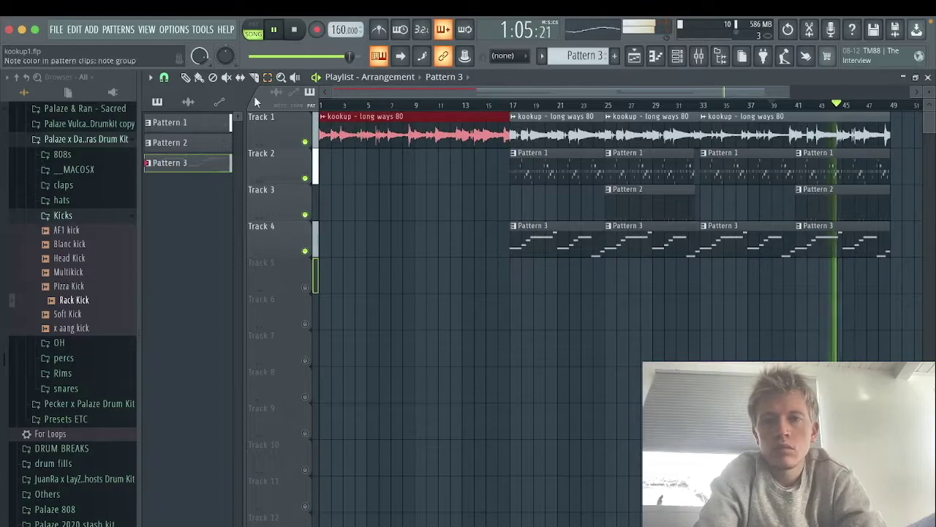
pyautogui.moveTo(381, 135); pyautogui.dragTo(892, 136)
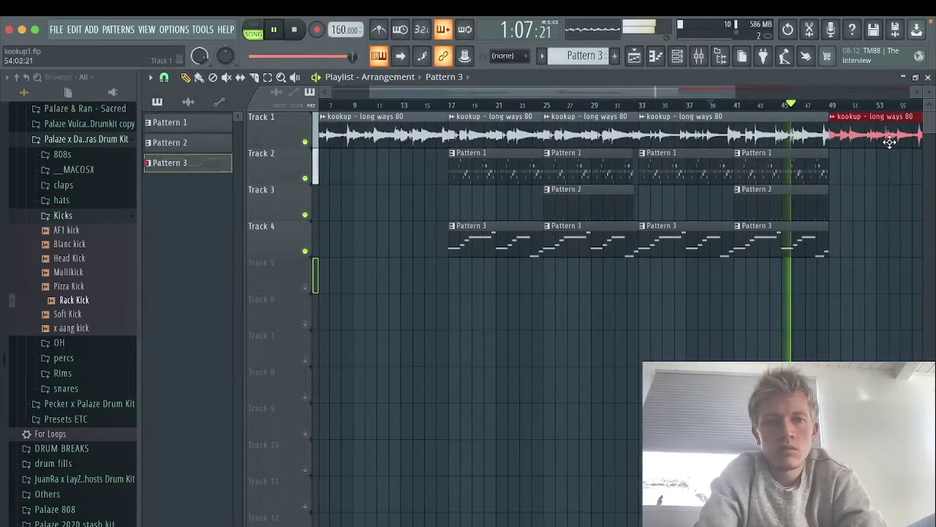
# Step: Copy the Pattern 1, 2 and 3 clips from bars 17 to 32 so the copies start at bar 49
pyautogui.moveTo(510, 192); pyautogui.dragTo(598, 269)
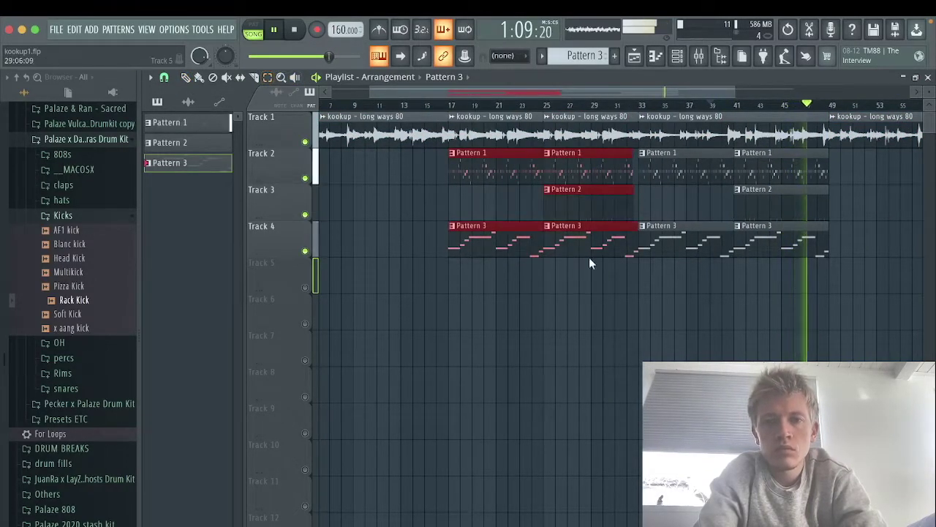
pyautogui.moveTo(461, 165); pyautogui.dragTo(841, 169)
pyautogui.keyDown('ctrl'); pyautogui.click(847, 208); pyautogui.keyUp('ctrl')
# Step: Replace the bar 41 clips of Pattern 1 and Pattern 2 with the shortened versions used at bar 25
pyautogui.moveTo(550, 91); pyautogui.dragTo(600, 102)
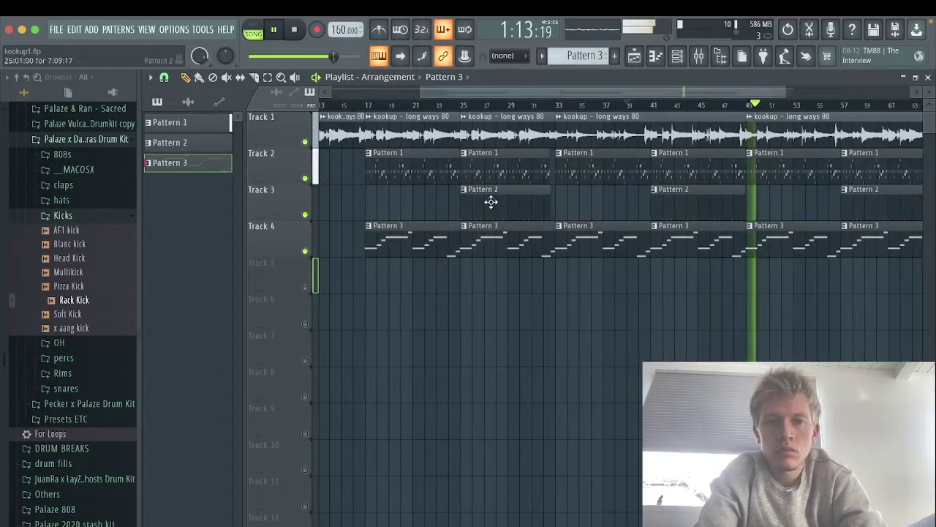
pyautogui.click(671, 168)
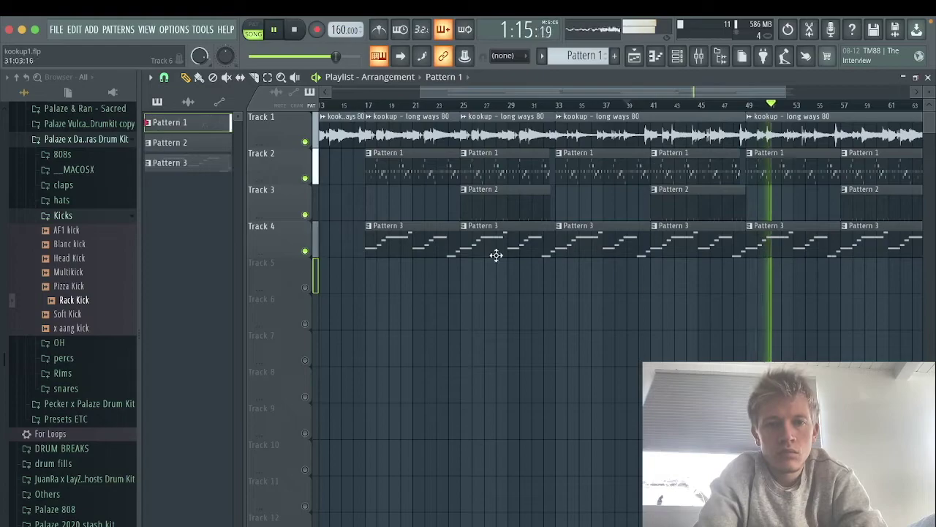
pyautogui.click(502, 209)
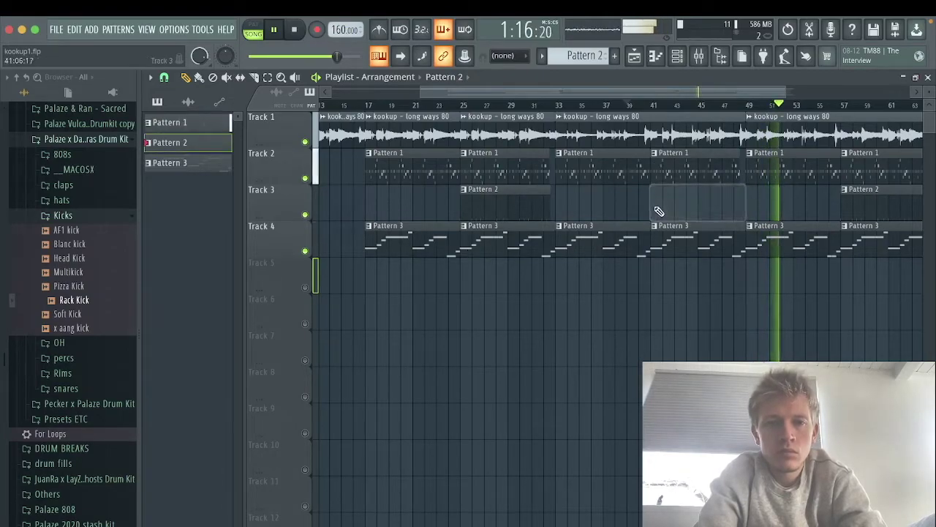
# Step: Trim the start of the bar 49 Pattern 1 clip on Track 2 to bar 50 step 9 and audition the transition
pyautogui.click(738, 106)
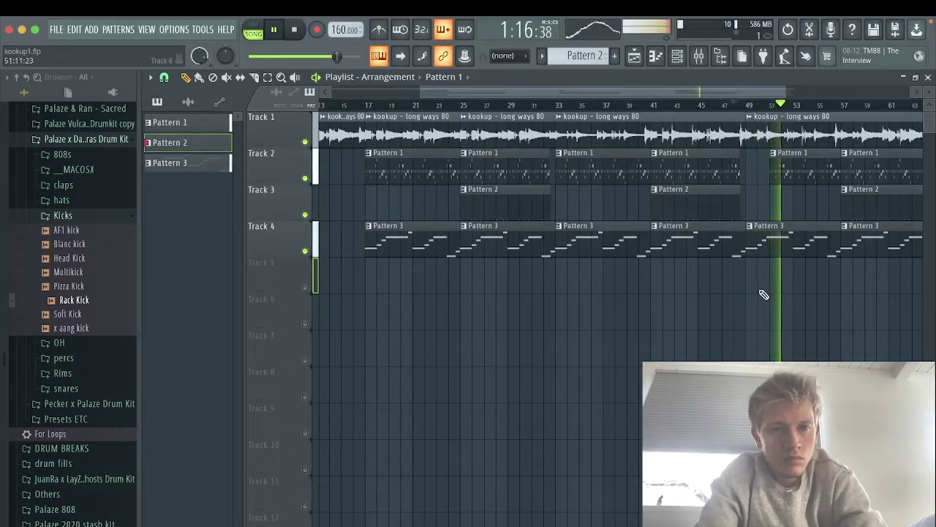
pyautogui.moveTo(421, 91); pyautogui.dragTo(620, 95)
pyautogui.click(534, 107)
pyautogui.moveTo(584, 176); pyautogui.dragTo(570, 180)
pyautogui.press('space')
pyautogui.press('space')
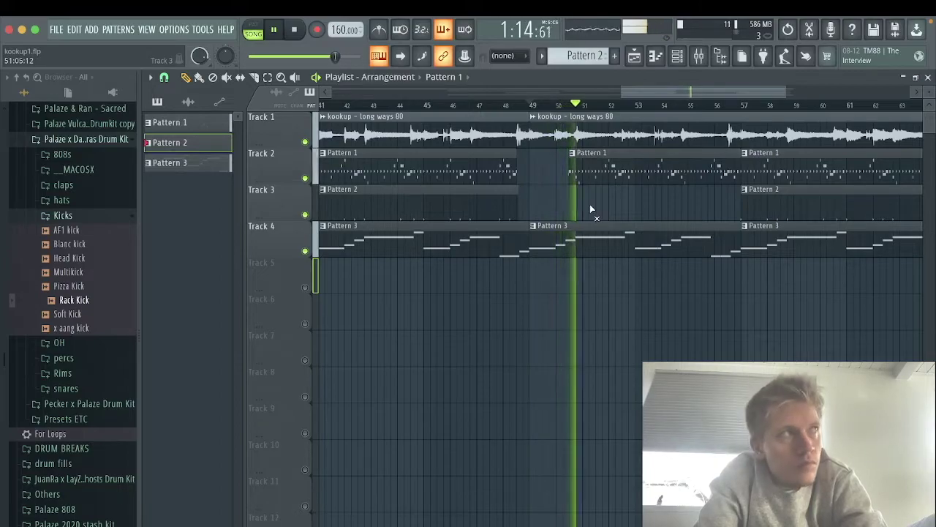
pyautogui.press('space')
pyautogui.press('space')
pyautogui.moveTo(781, 91); pyautogui.dragTo(707, 91)
pyautogui.press('space')
pyautogui.press('space')
pyautogui.click(666, 189)
pyautogui.click(667, 190)
pyautogui.click(678, 192)
pyautogui.rightClick(678, 192)
pyautogui.press('space')
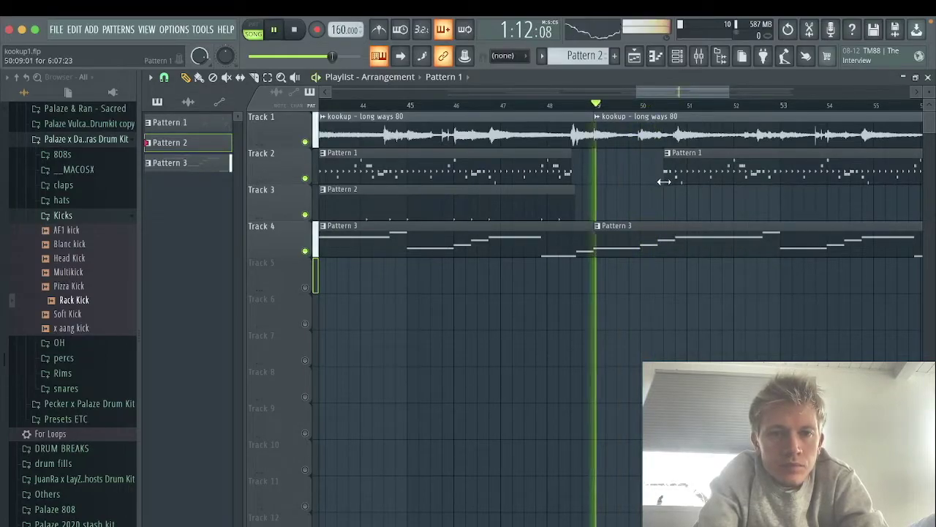
# Step: Replace the trimmed Pattern 1 clip near bar 50 on Track 2 with a new one whose start is cut to bar 53
pyautogui.scroll(3, 728, 92)
pyautogui.moveTo(728, 92); pyautogui.dragTo(690, 92)
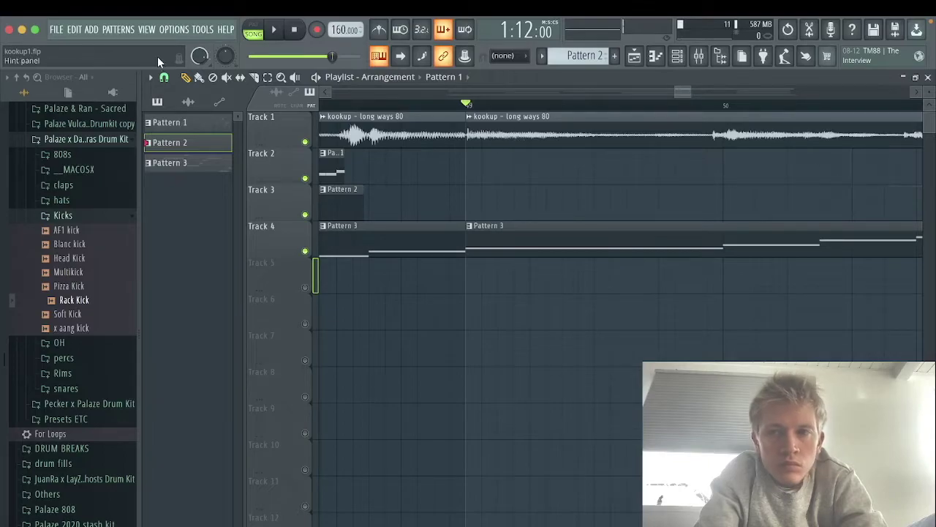
pyautogui.press('space')
pyautogui.press('space')
pyautogui.moveTo(690, 92); pyautogui.dragTo(744, 95)
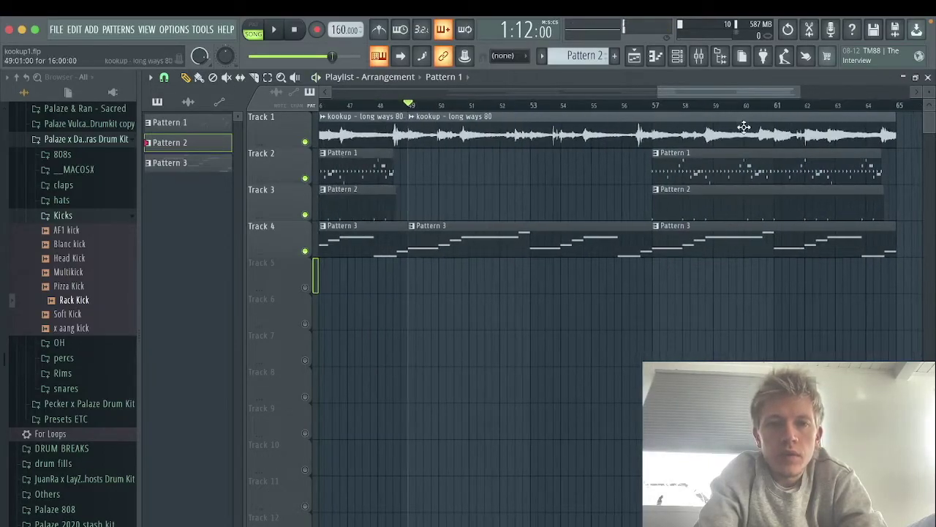
pyautogui.press('space')
pyautogui.moveTo(659, 92); pyautogui.dragTo(545, 92)
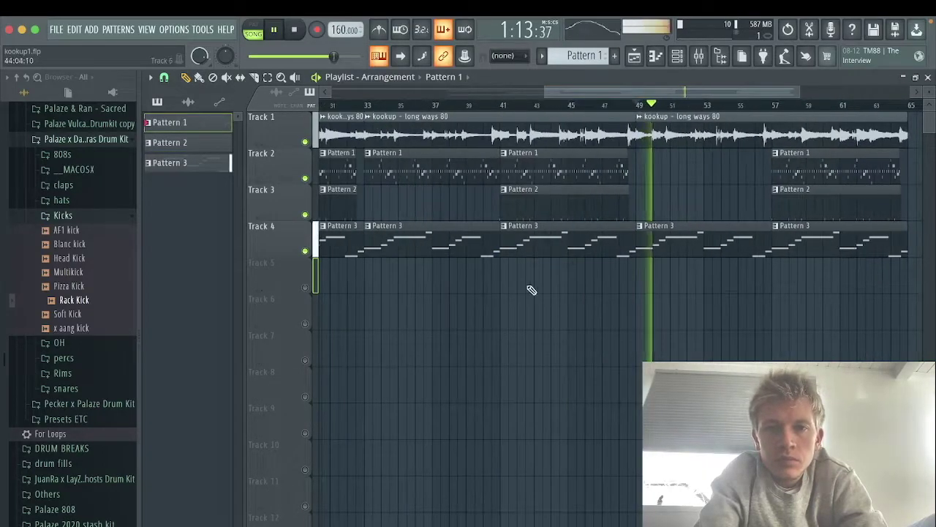
pyautogui.click(637, 171)
pyautogui.moveTo(638, 172); pyautogui.dragTo(700, 174)
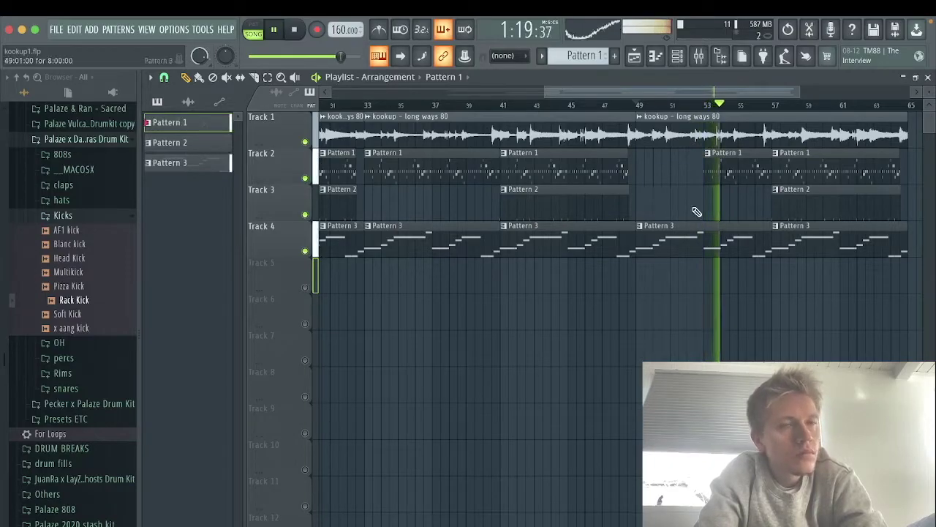
# Step: Split the bar 49 Pattern 3 clip on Track 4 into a short piece at bar 49 and a remainder starting at bar 53
pyautogui.click(610, 105)
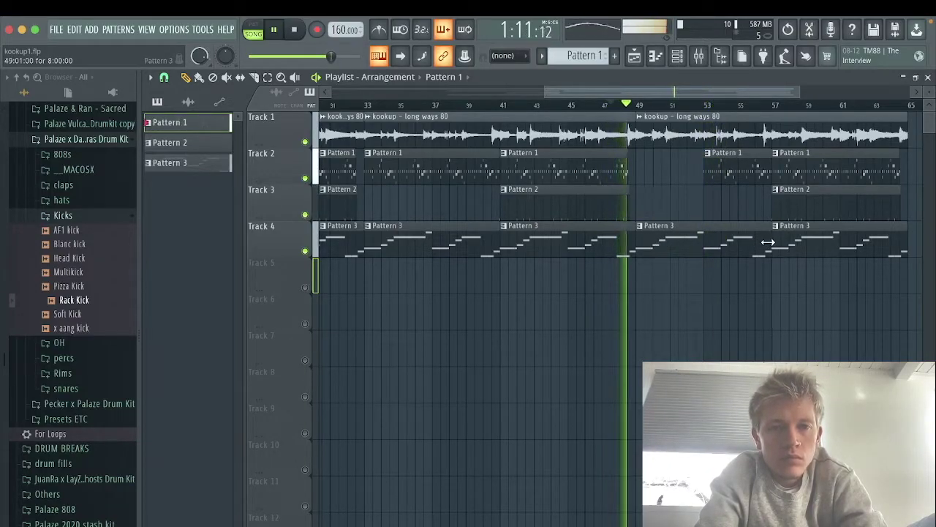
pyautogui.moveTo(762, 253); pyautogui.dragTo(715, 246)
pyautogui.click(585, 245)
pyautogui.click(641, 279)
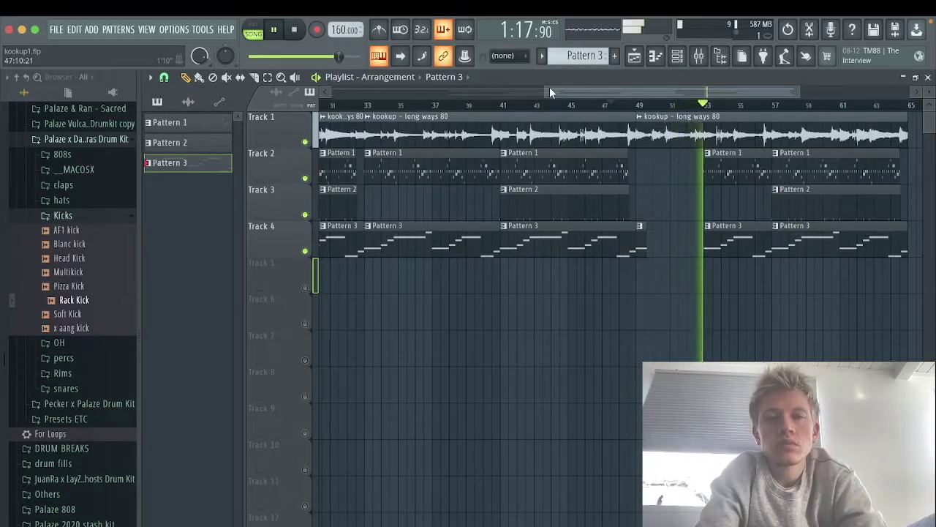
# Step: Duplicate all clips on Tracks 1 to 4 between bars 17 and 48 to bar 65, and play through the transition
pyautogui.moveTo(549, 92); pyautogui.dragTo(271, 82)
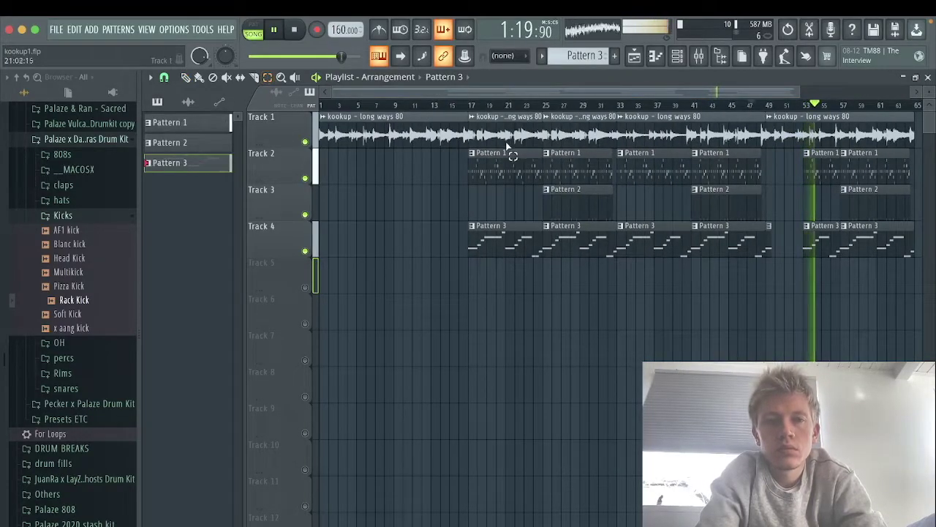
pyautogui.moveTo(498, 113); pyautogui.dragTo(735, 366)
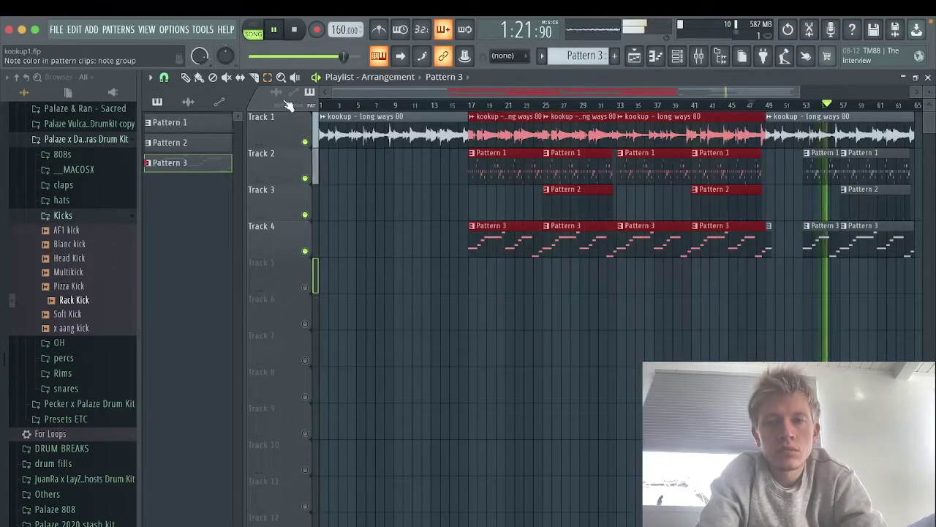
pyautogui.hotkey('ctrl', 'b')
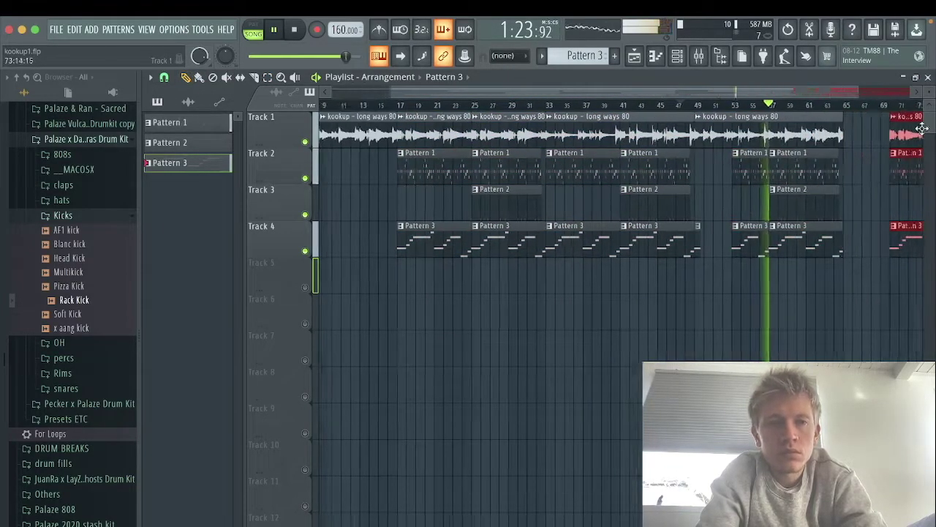
pyautogui.click(813, 321)
pyautogui.moveTo(627, 94); pyautogui.dragTo(686, 95)
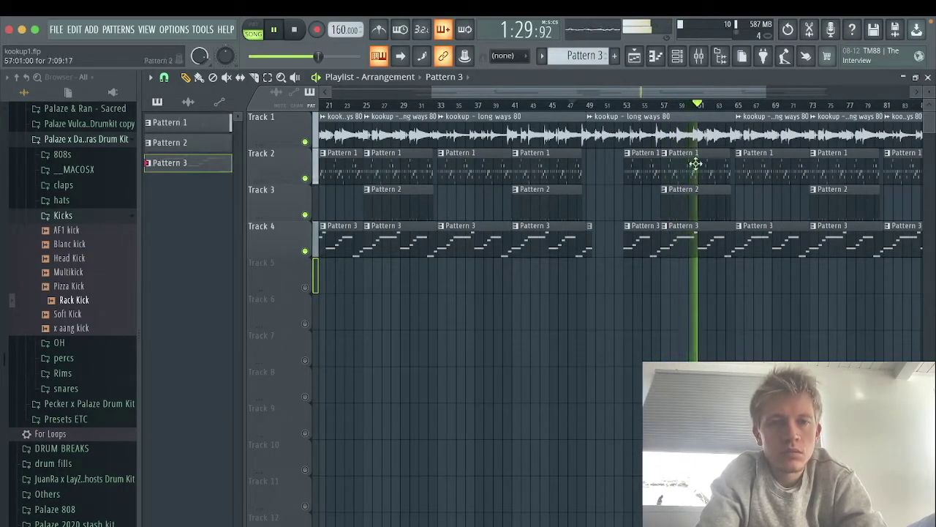
pyautogui.moveTo(666, 94); pyautogui.dragTo(691, 95)
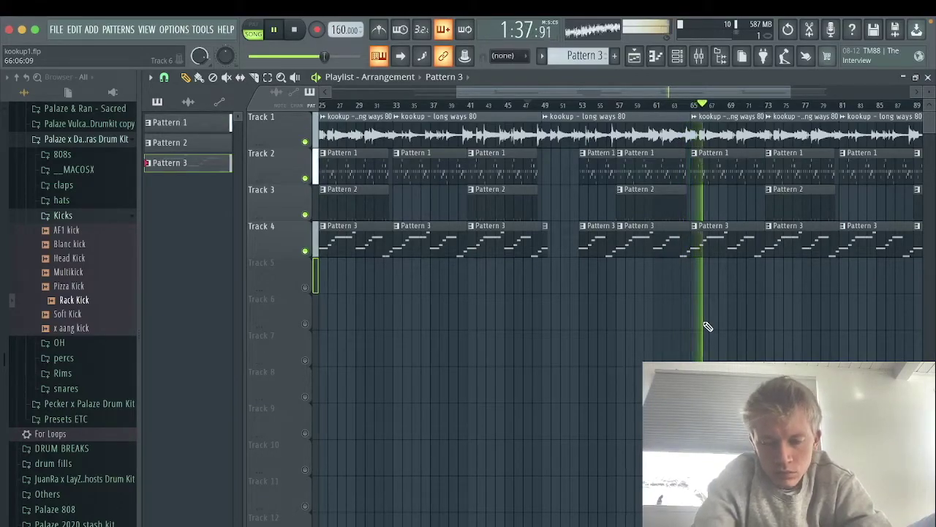
# Step: Add the Palaze What you cooking (Full FX) CHAS sample from the TAGS folder to Track 4 at bar 13
pyautogui.moveTo(642, 93); pyautogui.dragTo(513, 93)
pyautogui.scroll(-6, 126, 411)
pyautogui.scroll(1, 86, 438)
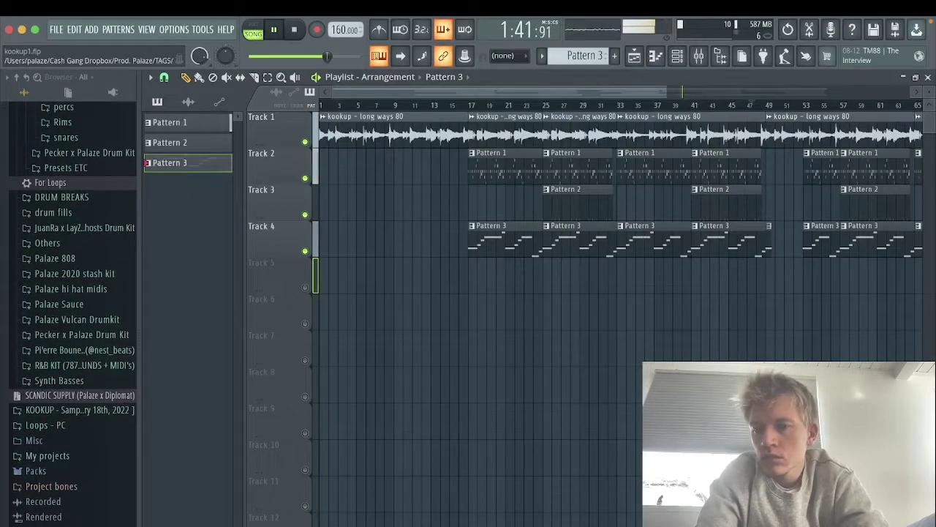
pyautogui.click(35, 501)
pyautogui.moveTo(73, 524); pyautogui.dragTo(442, 245)
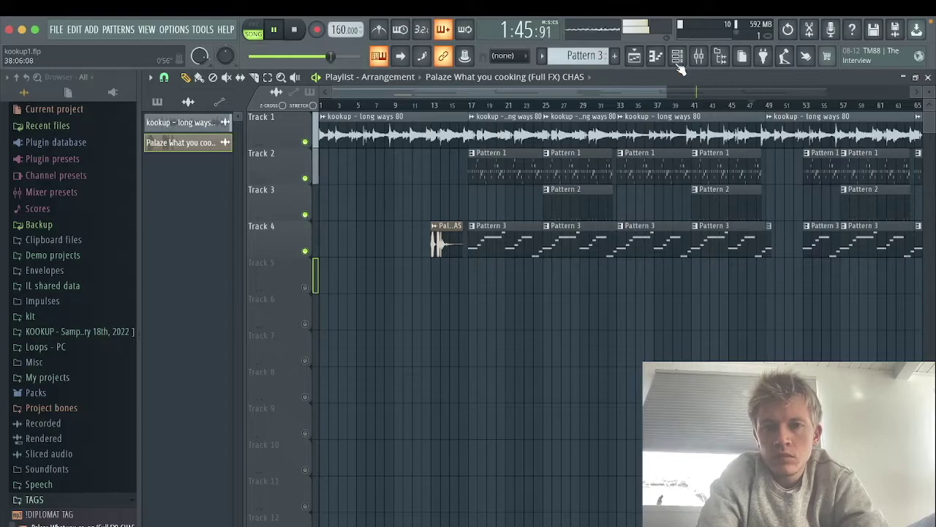
# Step: Set the tag sample's channel volume to 29% (-20.2 dB) and play the arrangement from bar 13
pyautogui.click(676, 59)
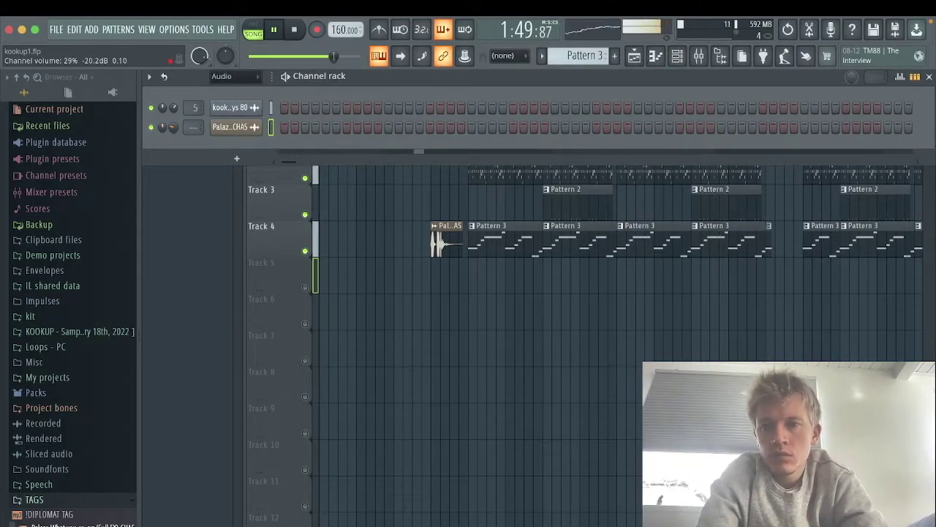
pyautogui.click(505, 259)
pyautogui.click(436, 103)
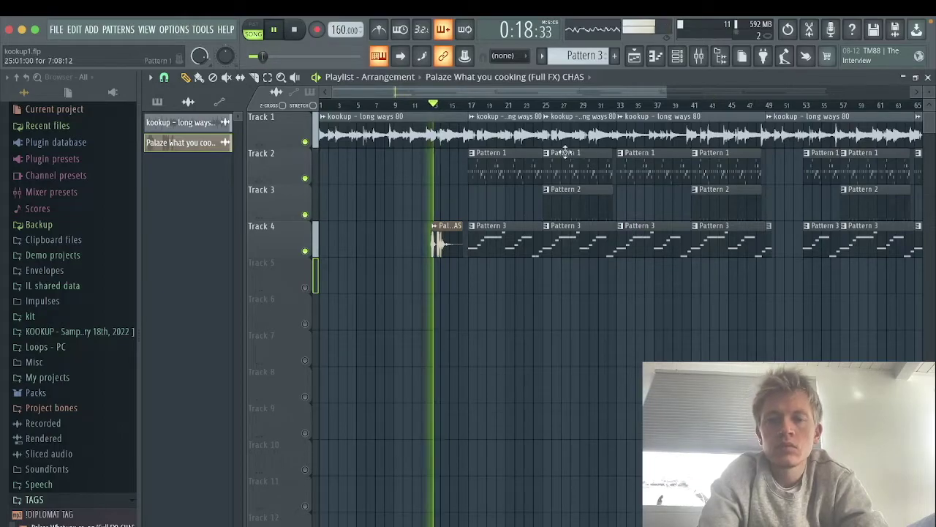
pyautogui.moveTo(608, 87); pyautogui.dragTo(837, 99)
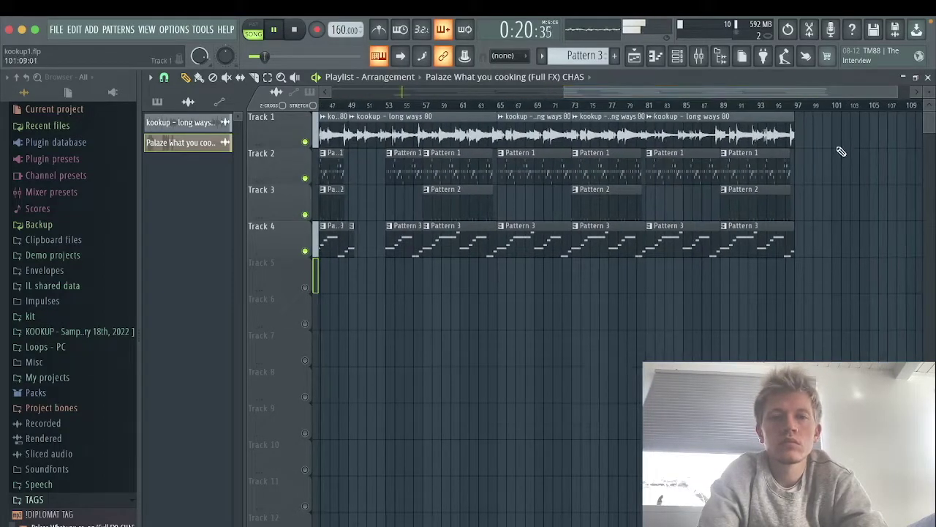
pyautogui.click(700, 59)
pyautogui.click(187, 217)
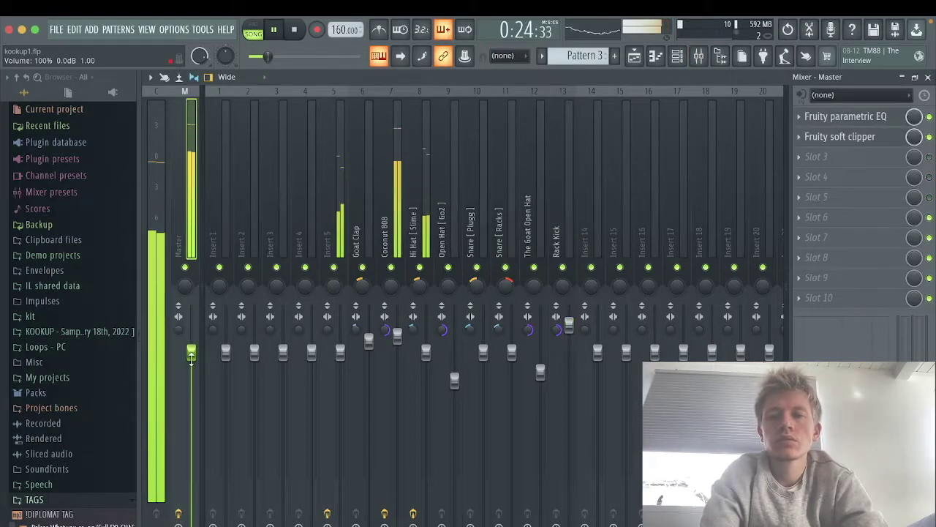
pyautogui.press('Escape')
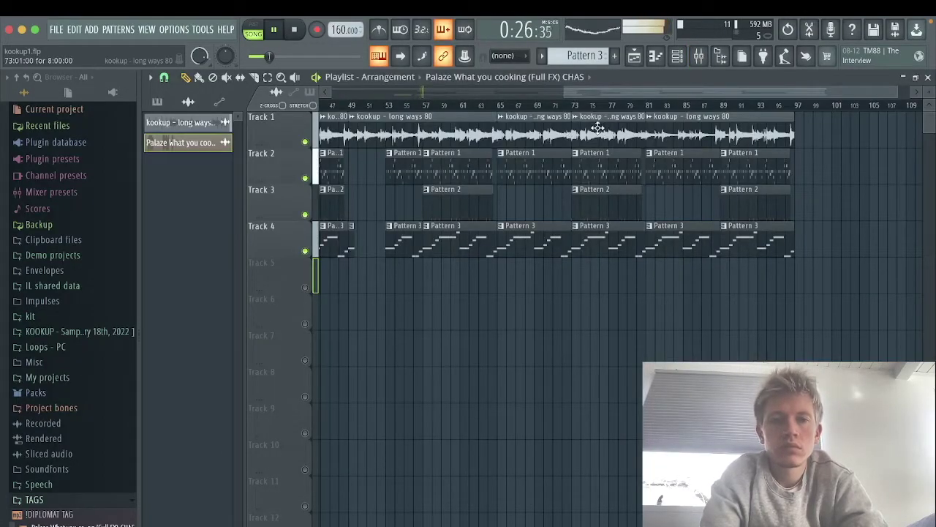
# Step: Move playback to bar 81, select bars 81 to 96 on all tracks, and restore the kookup clip deleted from Track 1
pyautogui.moveTo(566, 93); pyautogui.dragTo(555, 97)
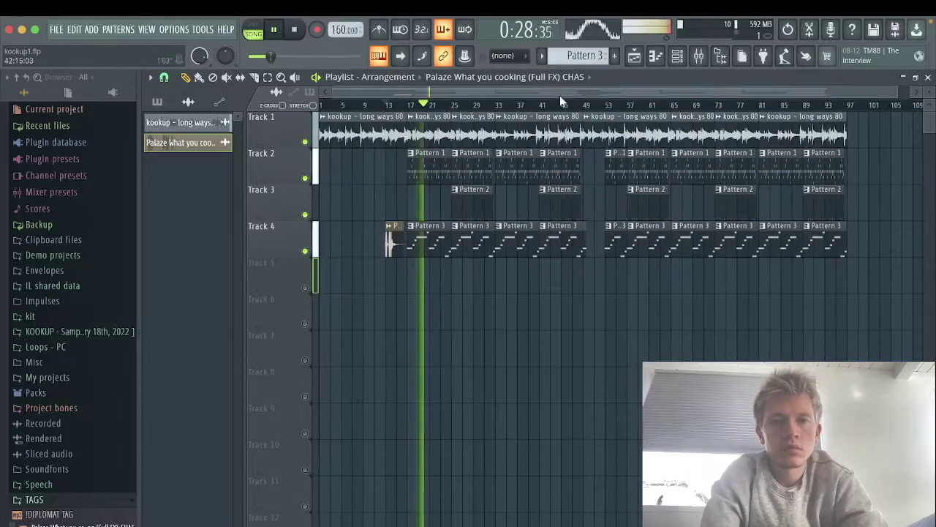
pyautogui.moveTo(615, 91); pyautogui.dragTo(662, 95)
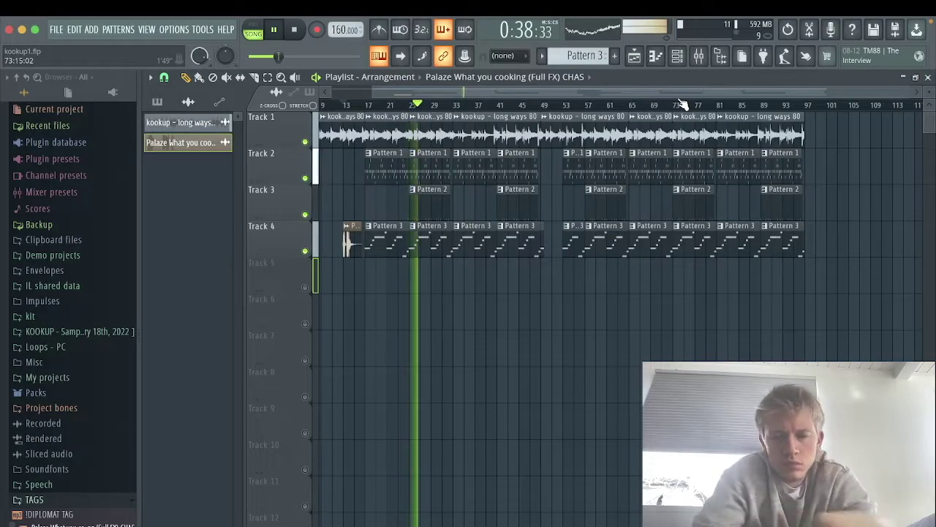
pyautogui.click(718, 106)
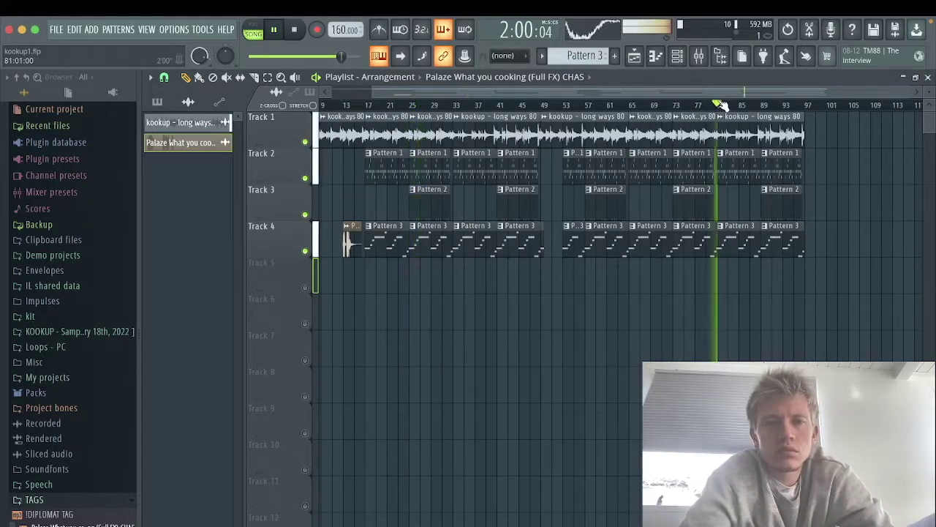
pyautogui.moveTo(730, 116); pyautogui.dragTo(807, 120)
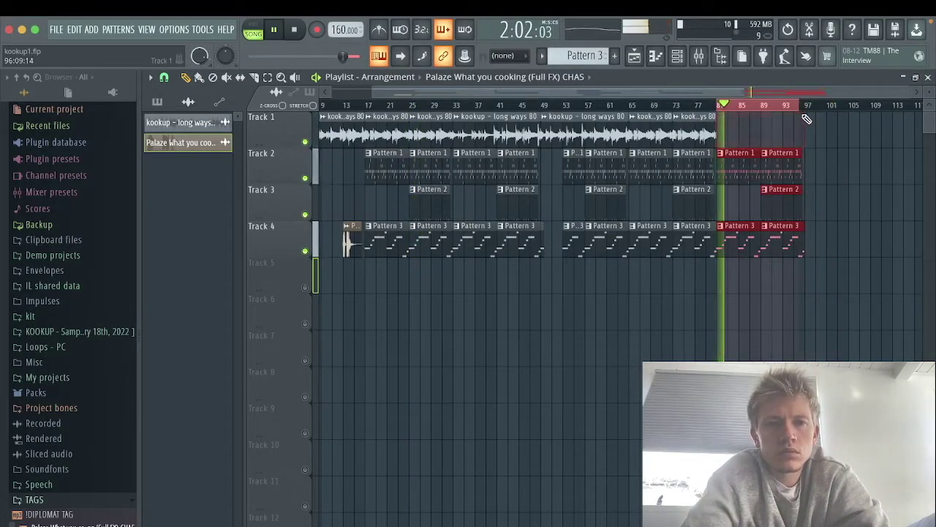
pyautogui.click(74, 30)
pyautogui.click(111, 46)
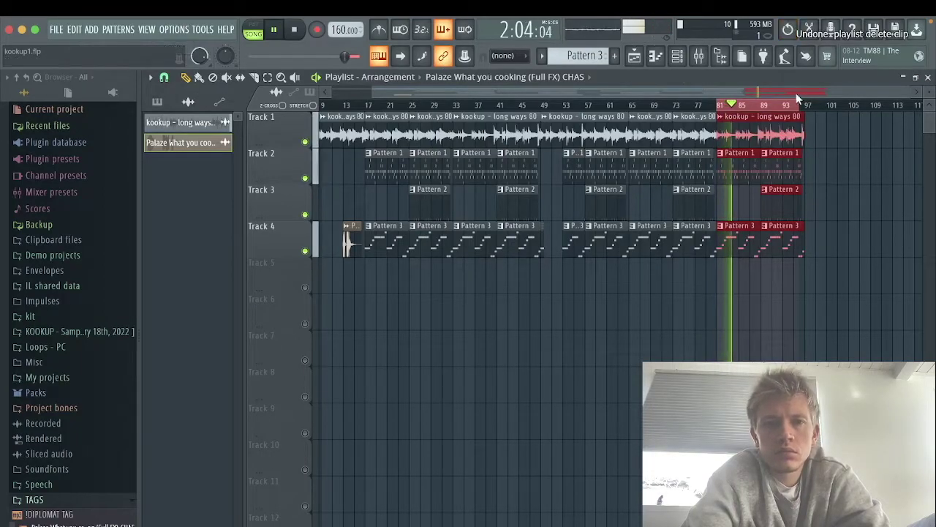
# Step: Try to create a master volume automation clip over bars 81 to 96
pyautogui.click(699, 57)
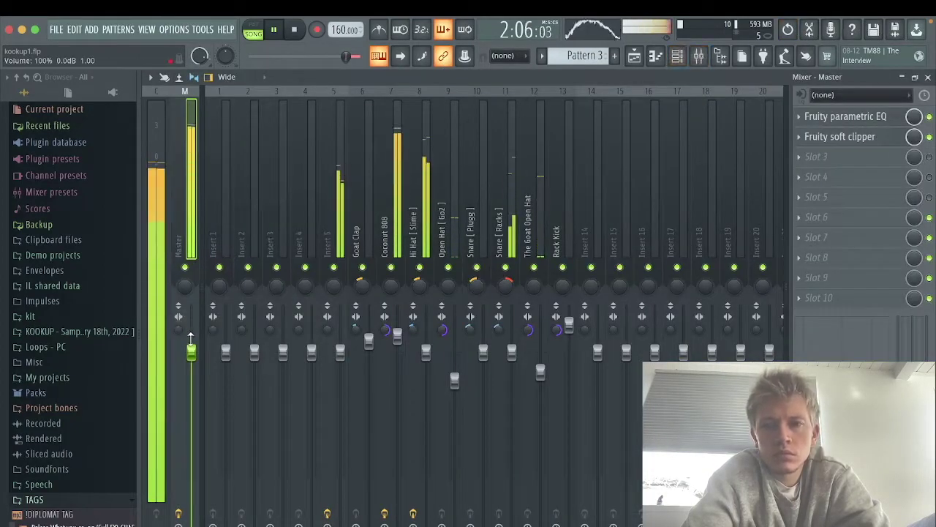
pyautogui.press('Escape')
pyautogui.click(225, 30)
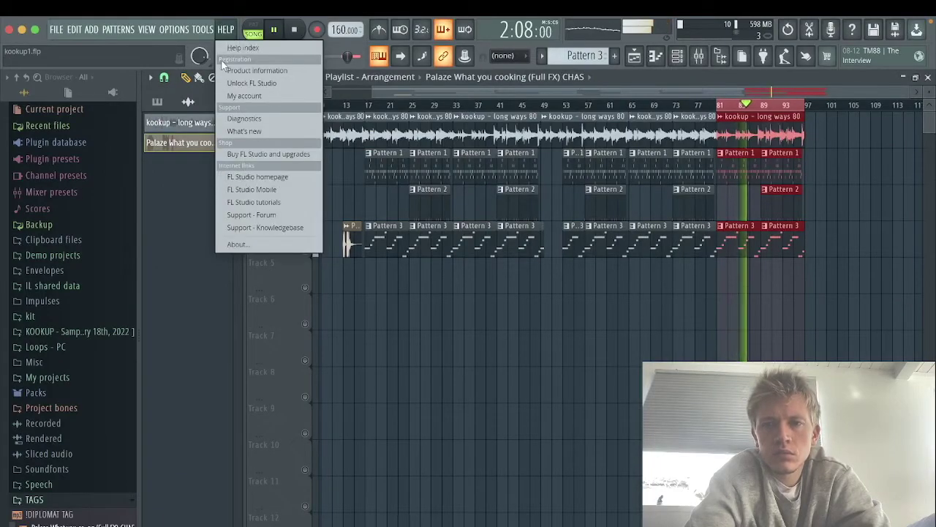
pyautogui.moveTo(203, 30)
pyautogui.moveTo(227, 191)
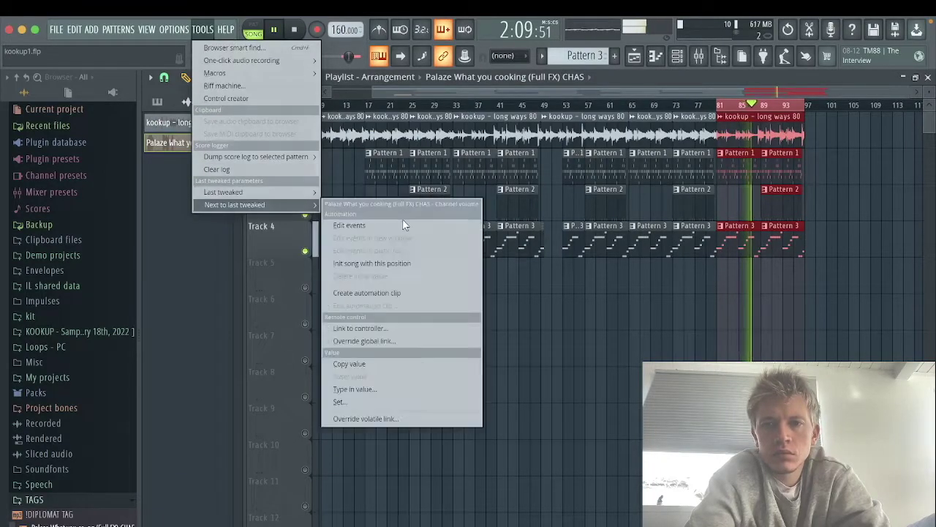
pyautogui.click(389, 279)
pyautogui.press('space')
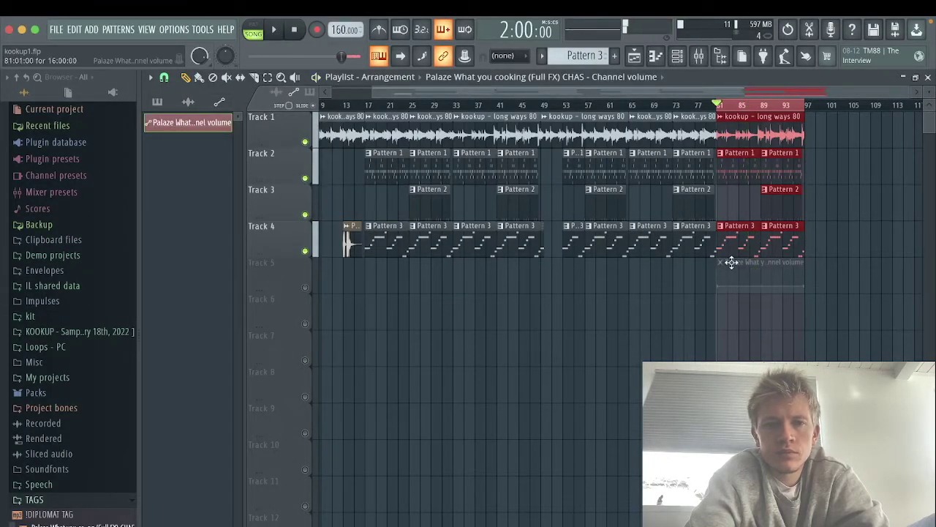
# Step: Create a Master volume automation clip on Track 5 over bars 81 to 96 that fades down to zero
pyautogui.click(698, 56)
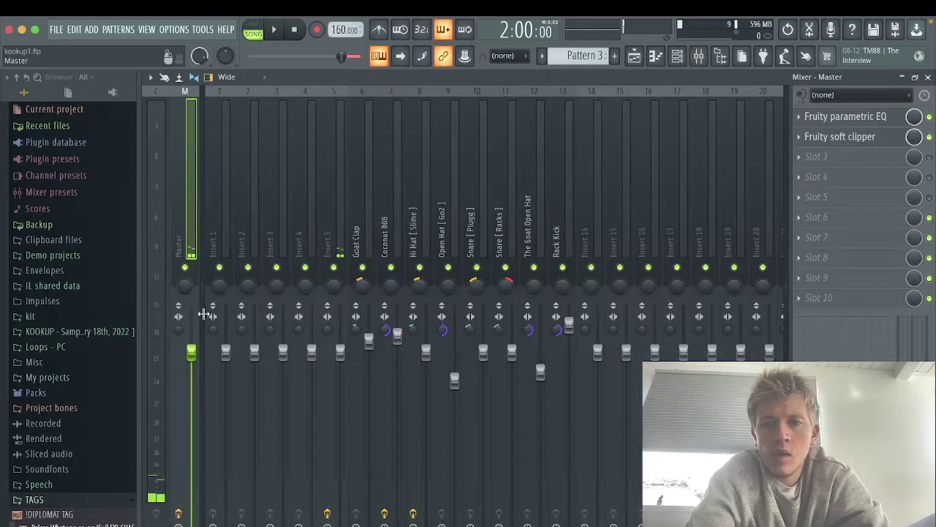
pyautogui.press('F9')
pyautogui.press('space')
pyautogui.click(202, 29)
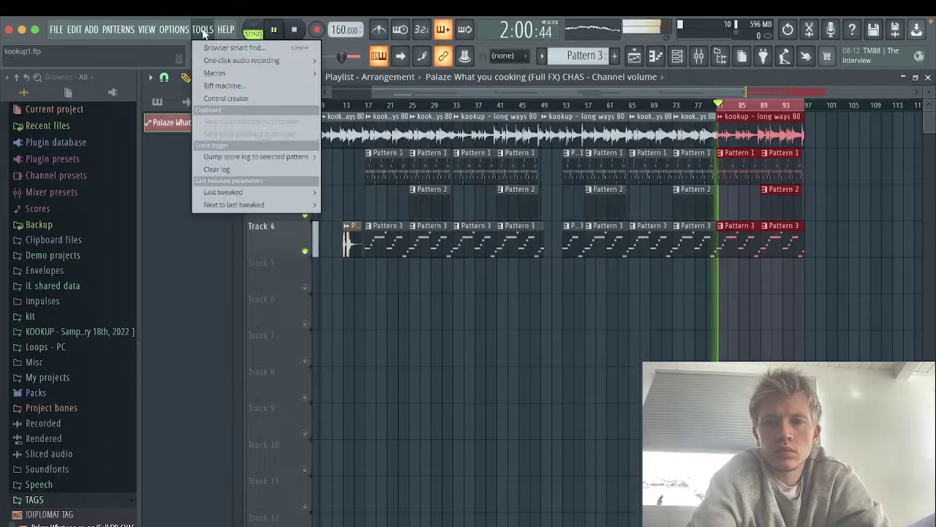
pyautogui.moveTo(296, 190)
pyautogui.click(366, 279)
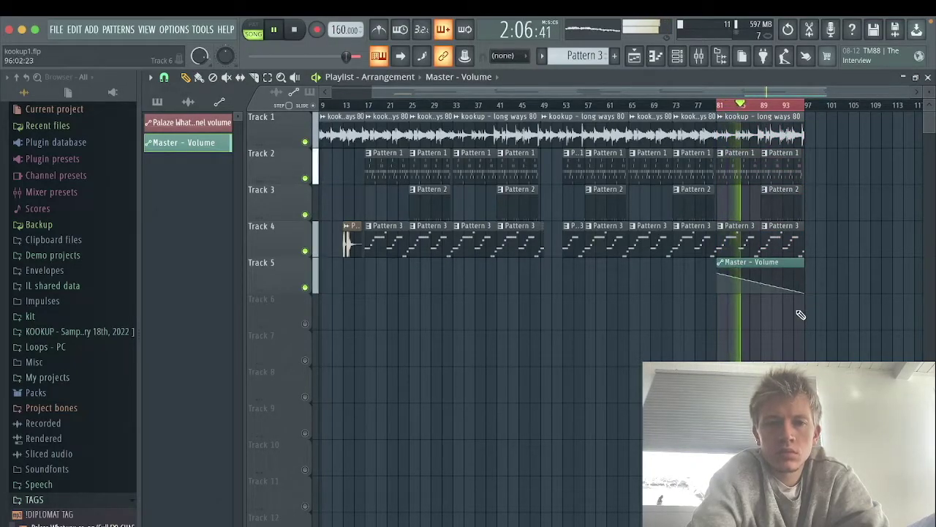
# Step: Play the fade-out from bar 89, then switch to the screen recording program
pyautogui.click(762, 107)
pyautogui.moveTo(628, 95); pyautogui.dragTo(527, 96)
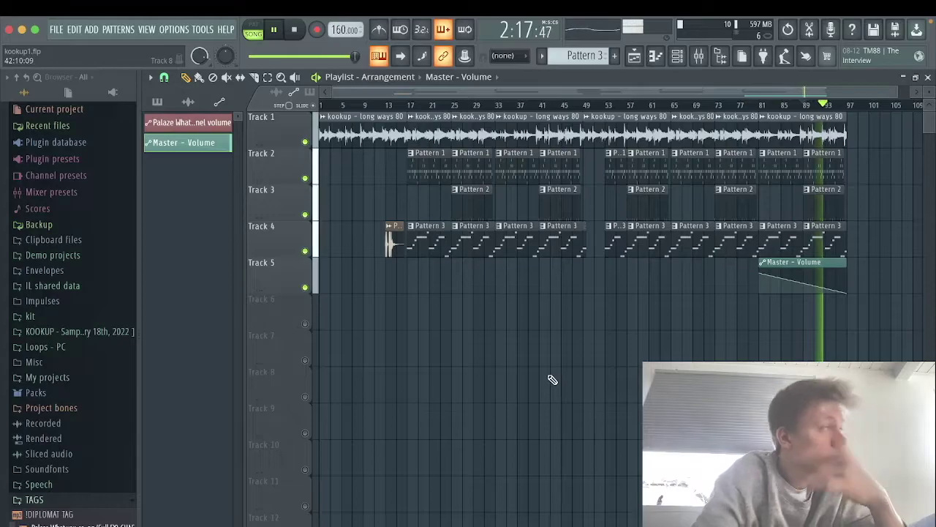
pyautogui.hotkey('ctrl', 'Left')
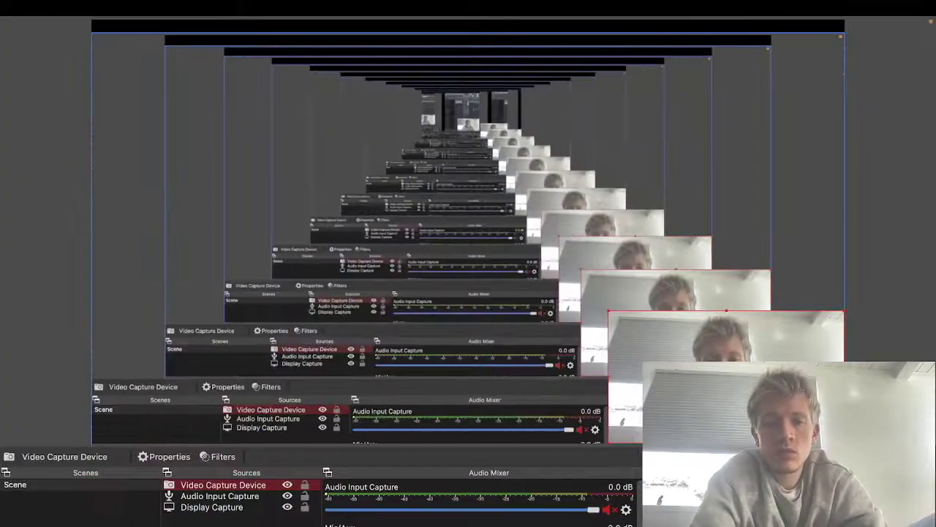